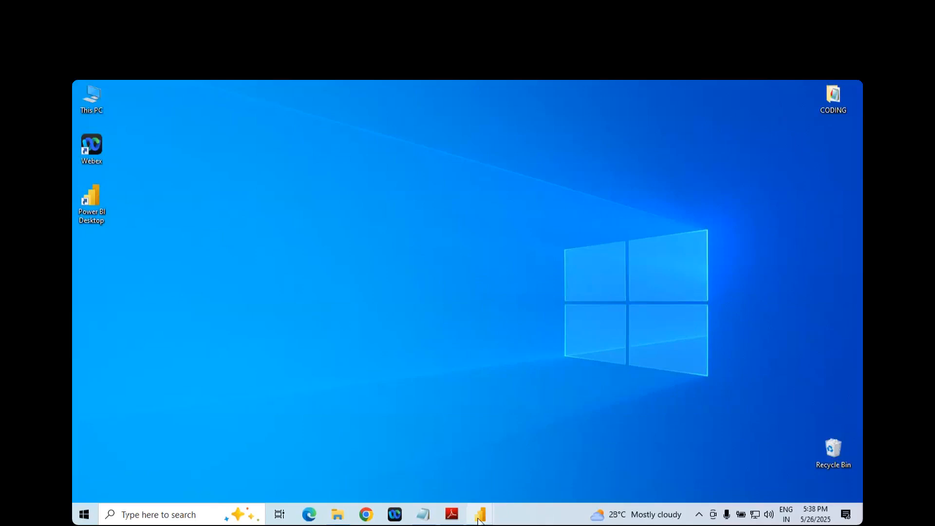
# - Bring up the Power BI Desktop window and look over its start page
pyautogui.moveTo(479, 520)
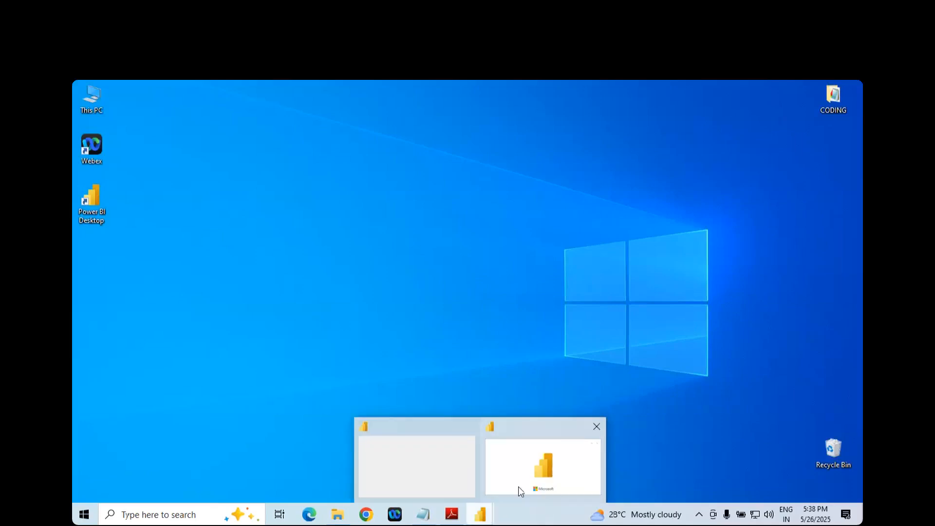
pyautogui.click(521, 491)
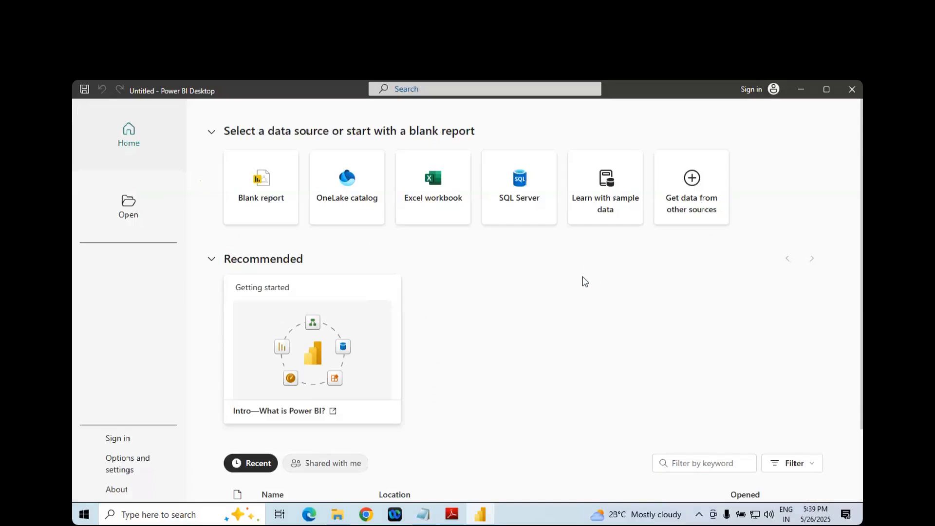
pyautogui.scroll(-2, 437, 303)
pyautogui.scroll(2, 437, 294)
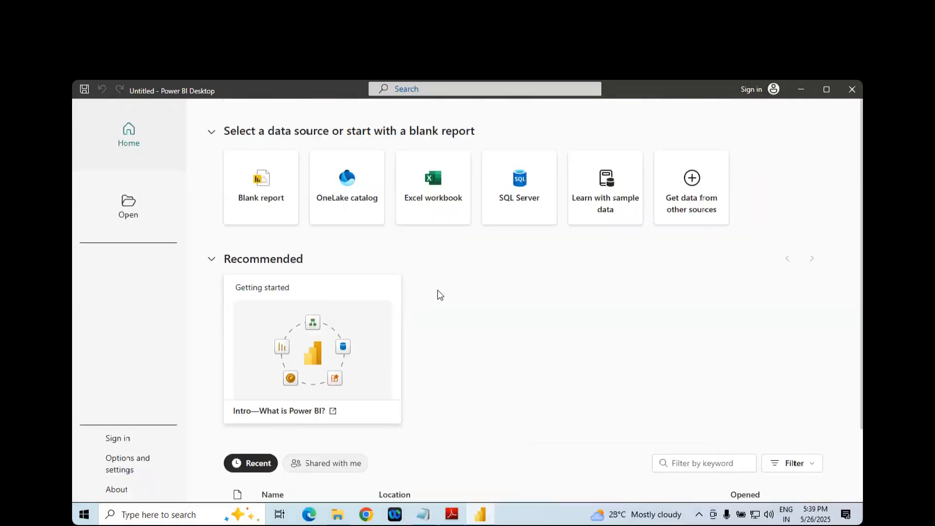
# - Check the data file to load in the Adobe Reader notes, and create a blank report in Power BI Desktop
pyautogui.click(452, 515)
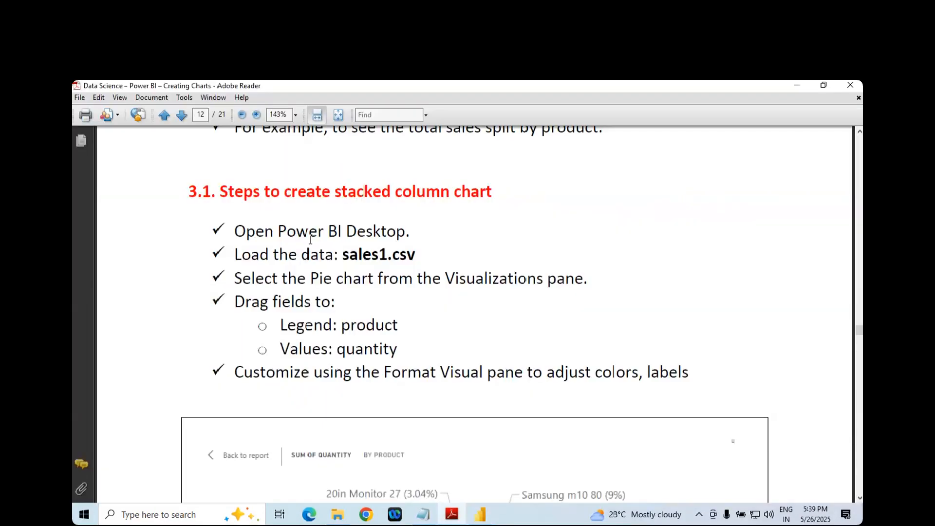
pyautogui.click(338, 254)
pyautogui.click(480, 515)
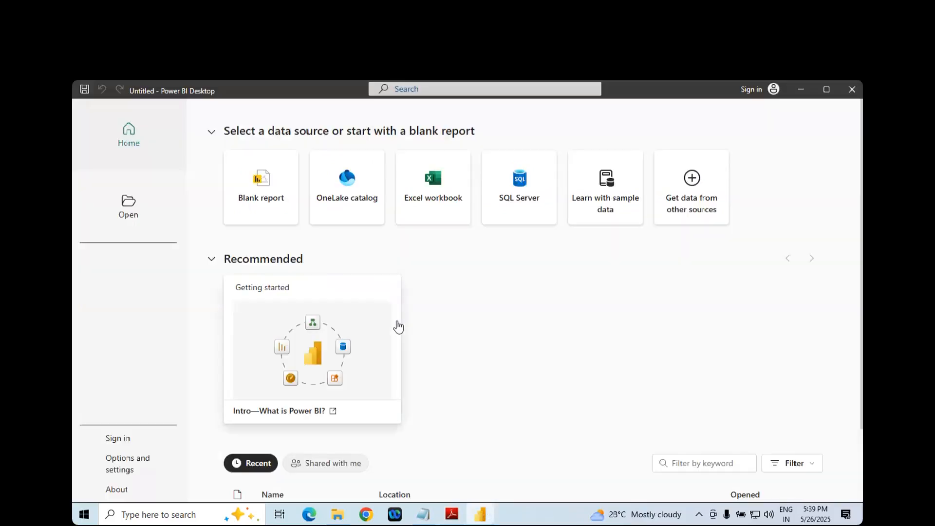
pyautogui.click(253, 191)
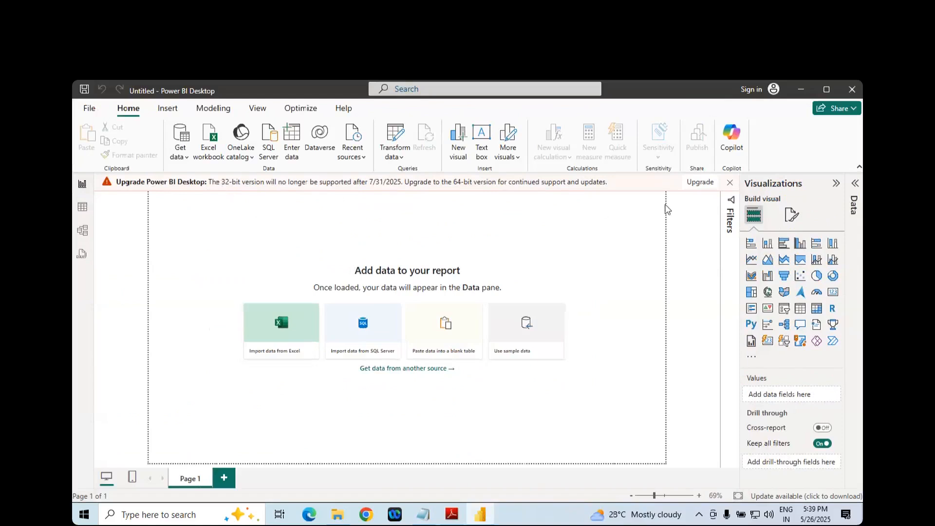
# - Dismiss the upgrade notice and collapse the Filters and Visualizations panes
pyautogui.click(730, 182)
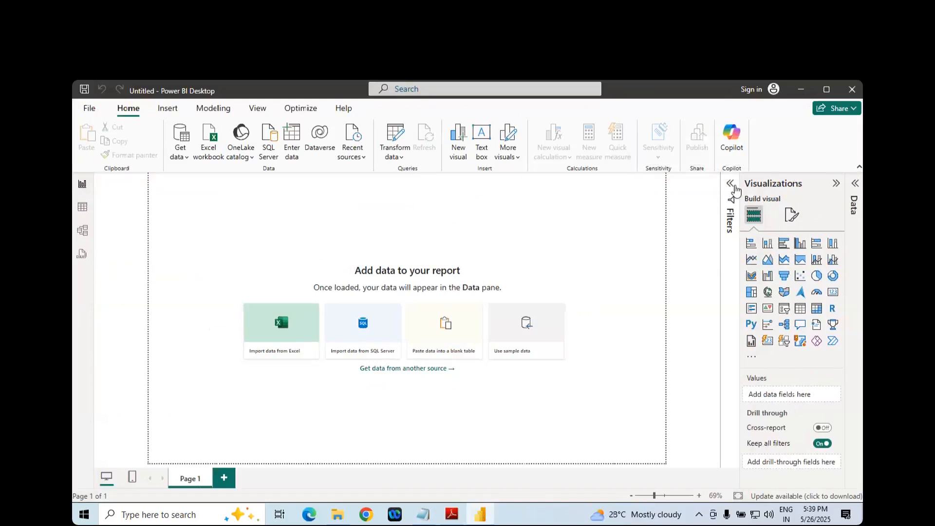
pyautogui.click(729, 200)
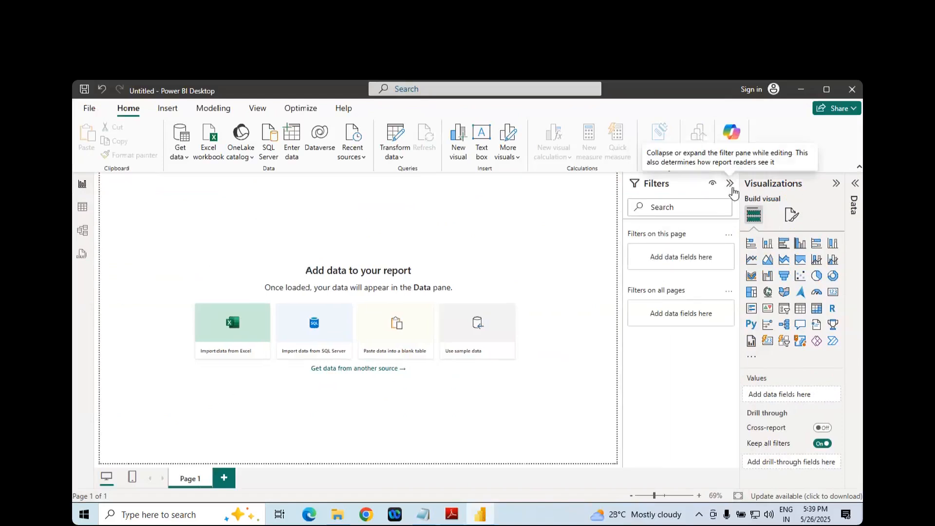
pyautogui.click(729, 183)
pyautogui.click(836, 184)
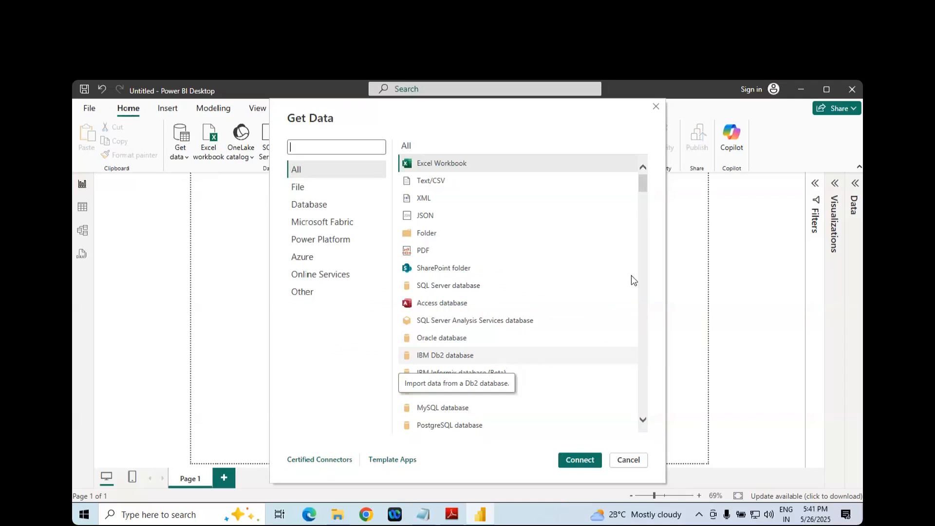
# - Load sales1.csv from the folder "All files csv, json and others" into the report as a Text/CSV data source
pyautogui.click(411, 183)
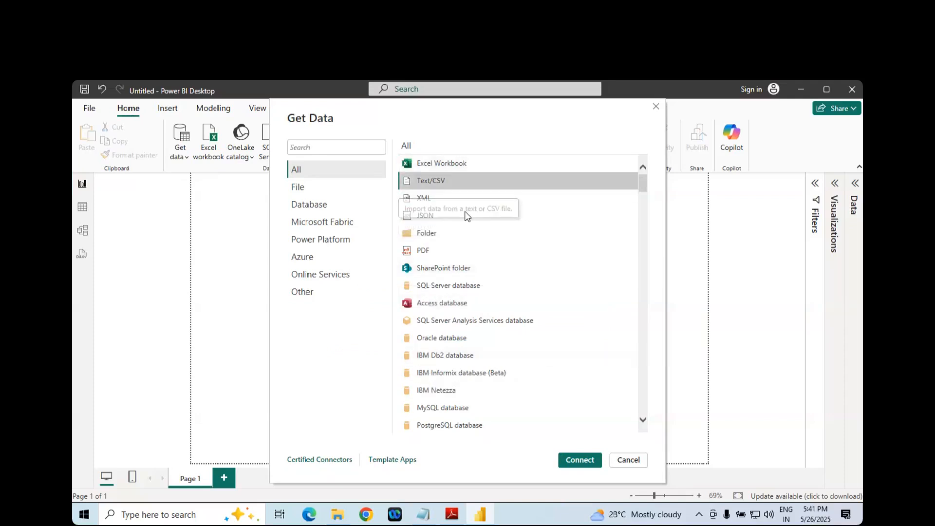
pyautogui.click(587, 462)
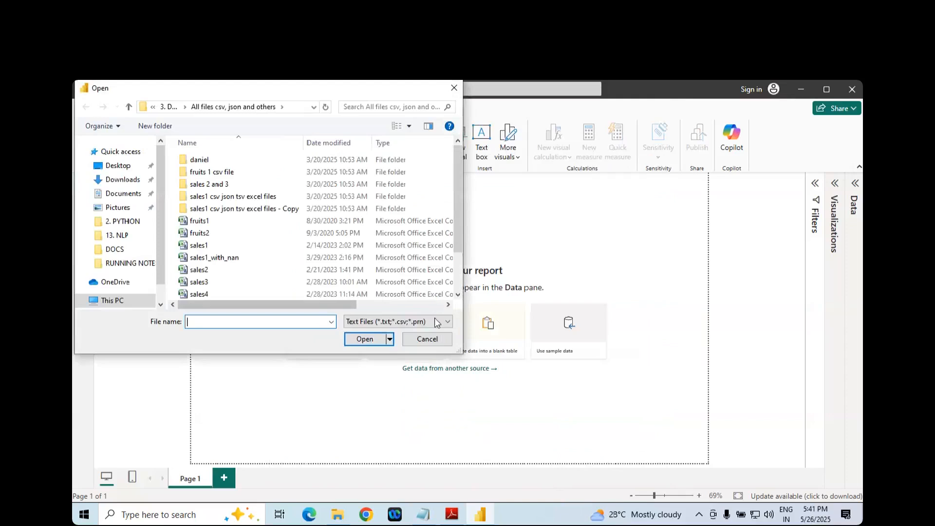
pyautogui.click(380, 302)
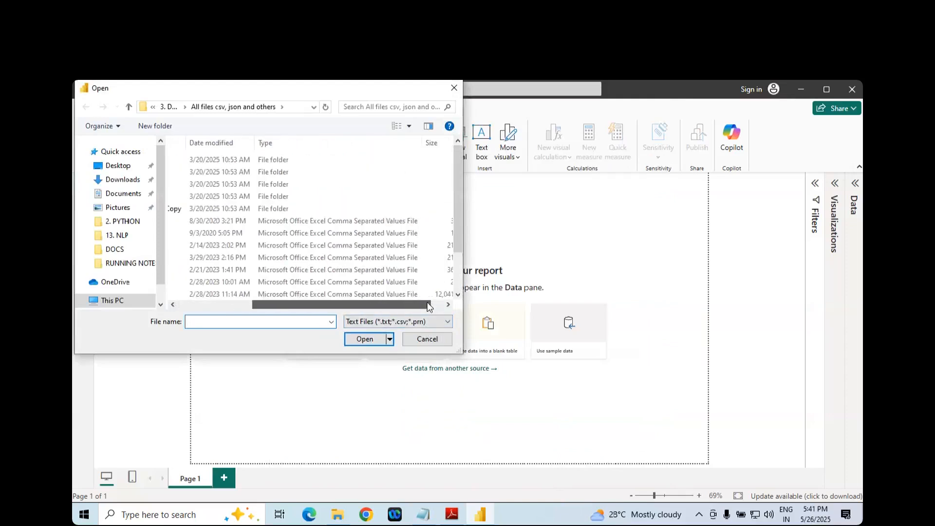
pyautogui.scroll(-2, 385, 258)
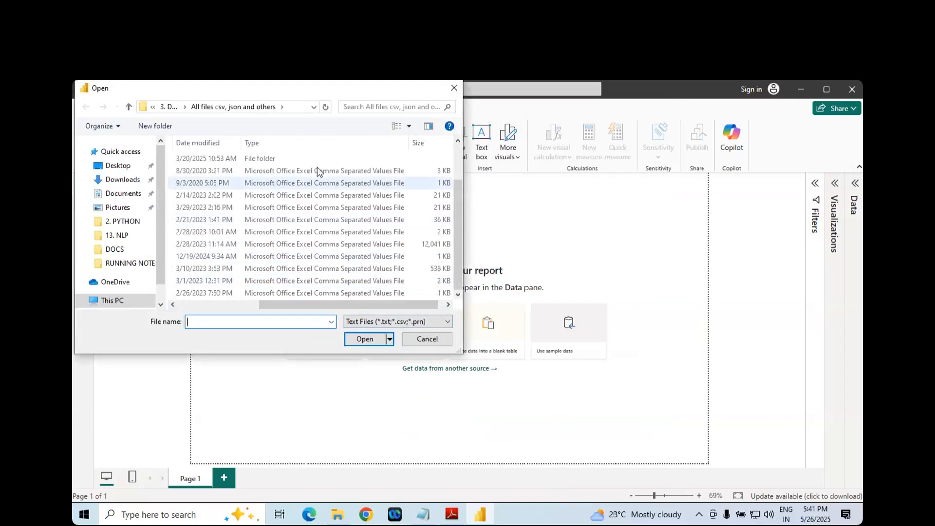
pyautogui.moveTo(384, 305); pyautogui.dragTo(274, 308)
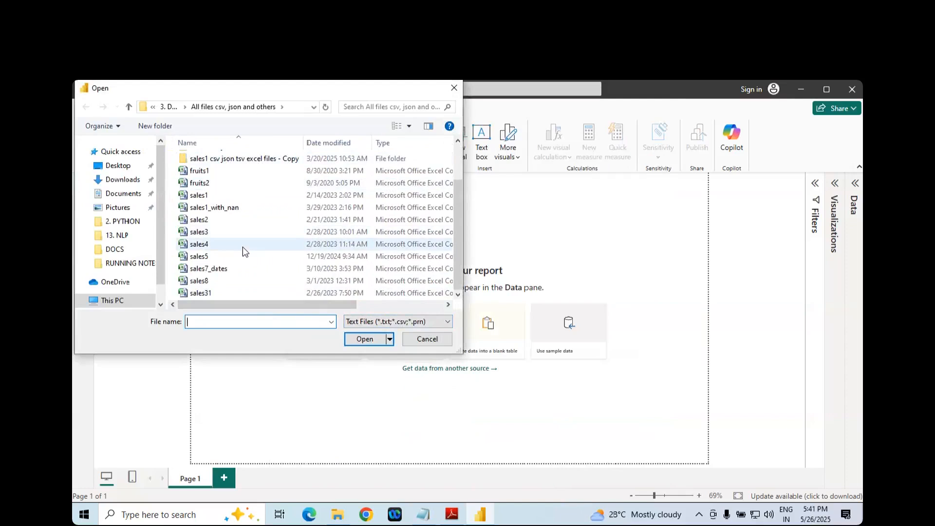
pyautogui.click(349, 195)
pyautogui.moveTo(330, 305); pyautogui.dragTo(302, 297)
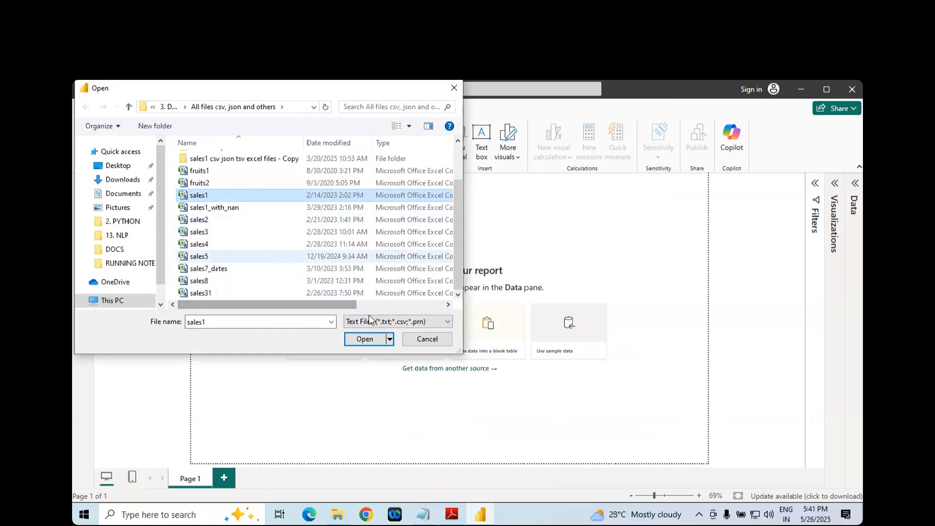
pyautogui.click(365, 340)
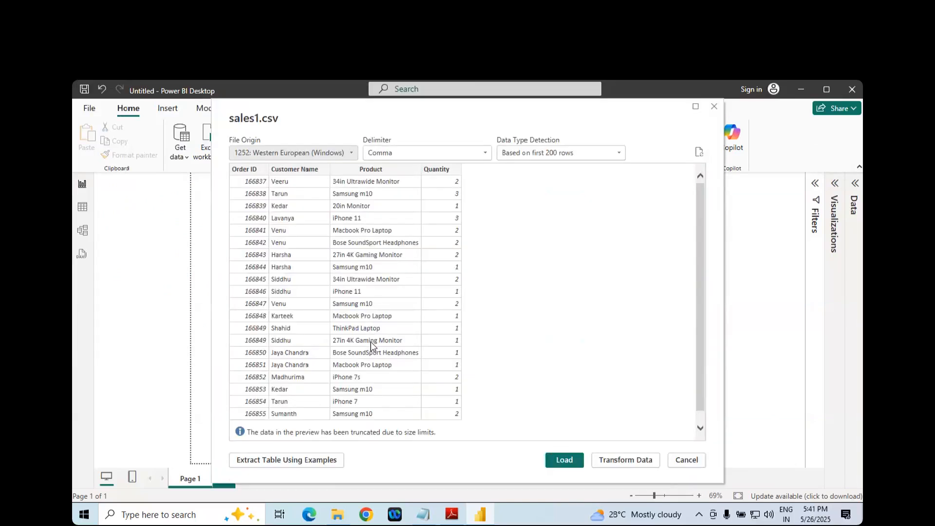
pyautogui.click(564, 459)
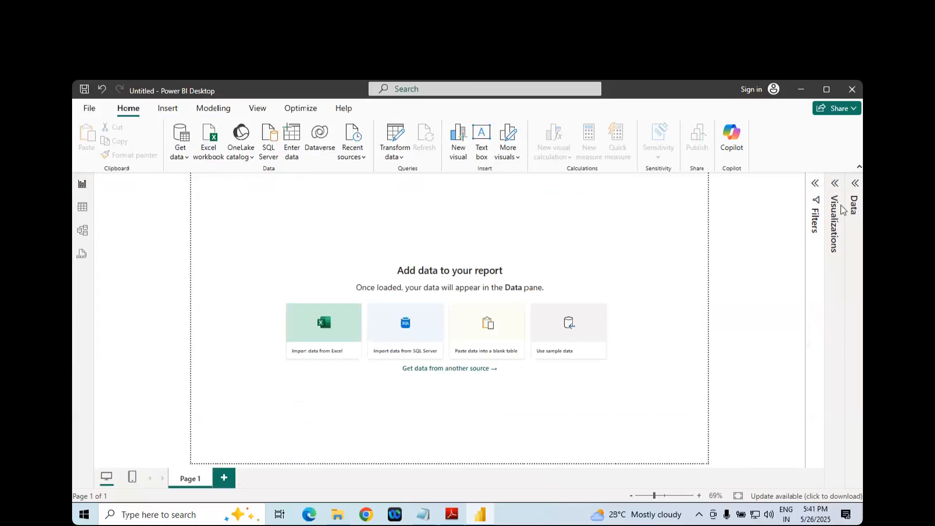
# - Expand the Data pane to show the loaded sales1 table
pyautogui.click(853, 197)
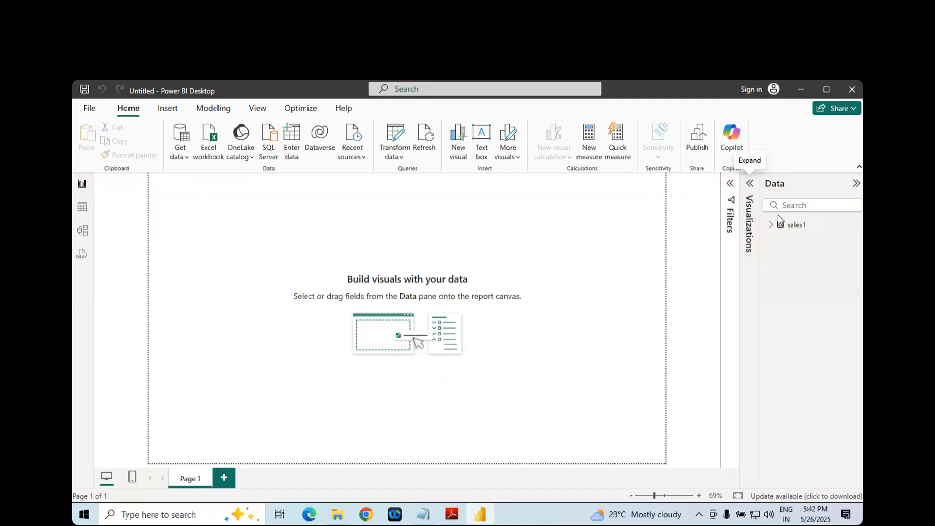
pyautogui.click(857, 184)
pyautogui.click(857, 185)
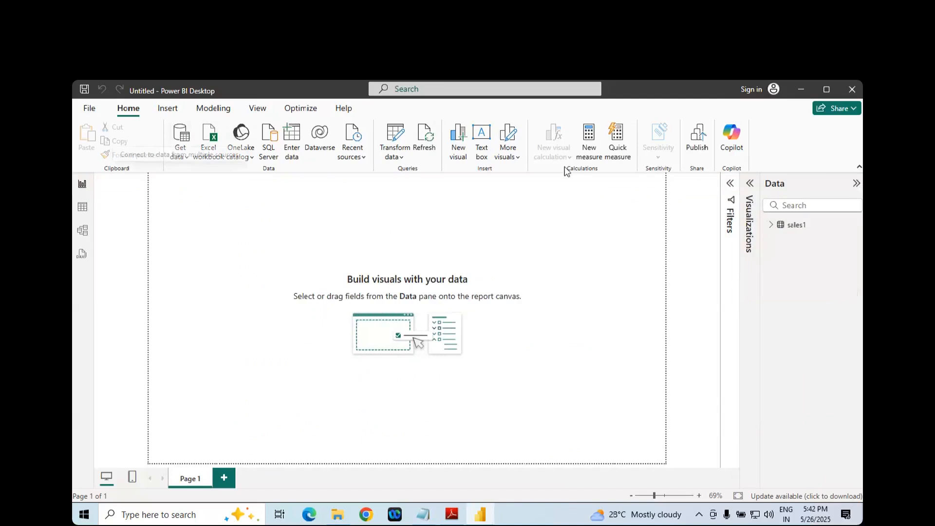
# - Consult the section 3.1 chart instructions in Adobe Reader, and add a pie chart visual to the page in Power BI Desktop
pyautogui.click(459, 515)
pyautogui.scroll(-1, 271, 294)
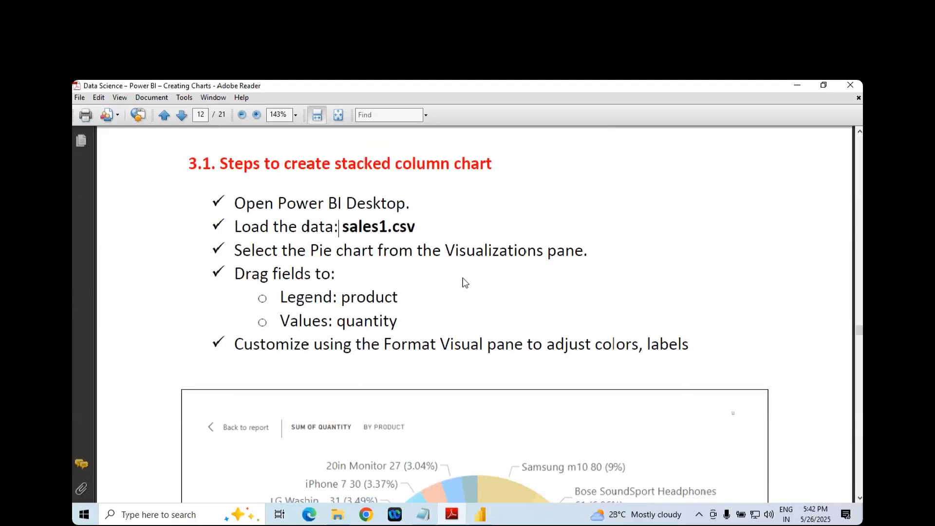
pyautogui.scroll(-2, 472, 286)
pyautogui.scroll(3, 472, 288)
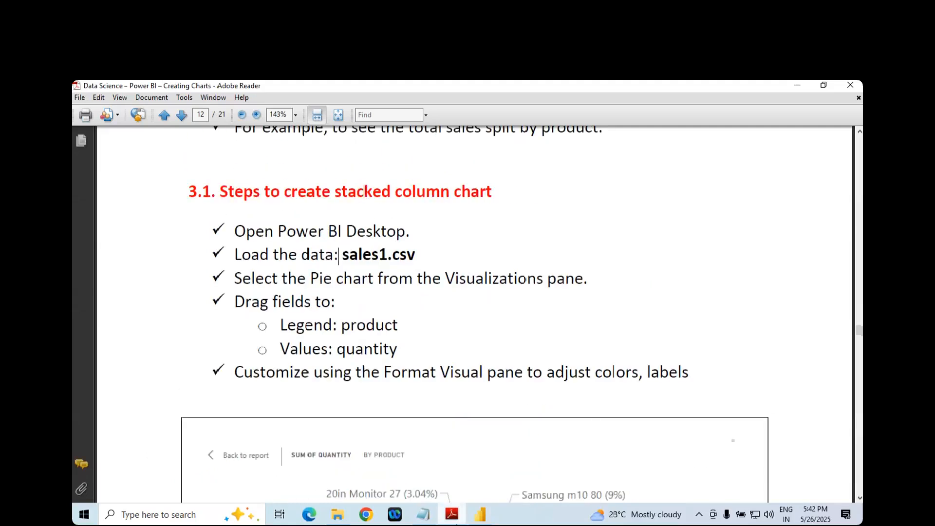
pyautogui.click(479, 515)
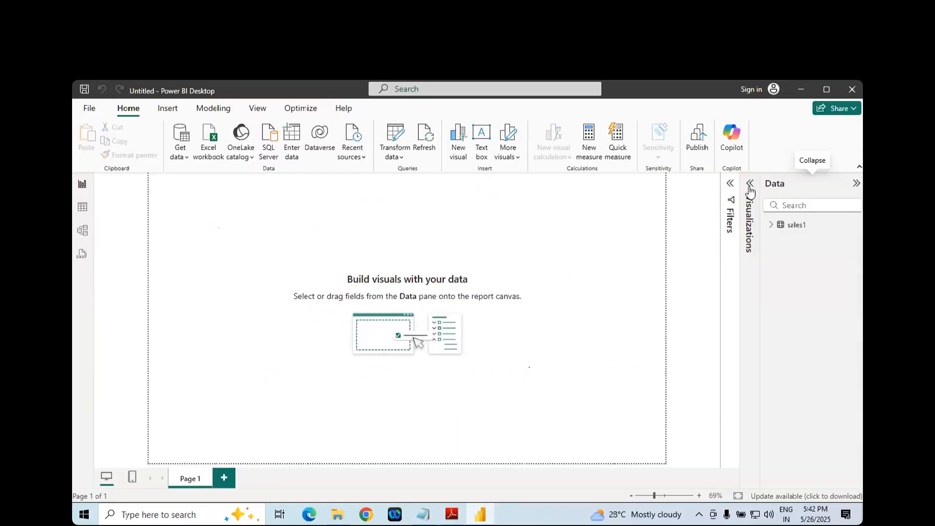
pyautogui.click(748, 188)
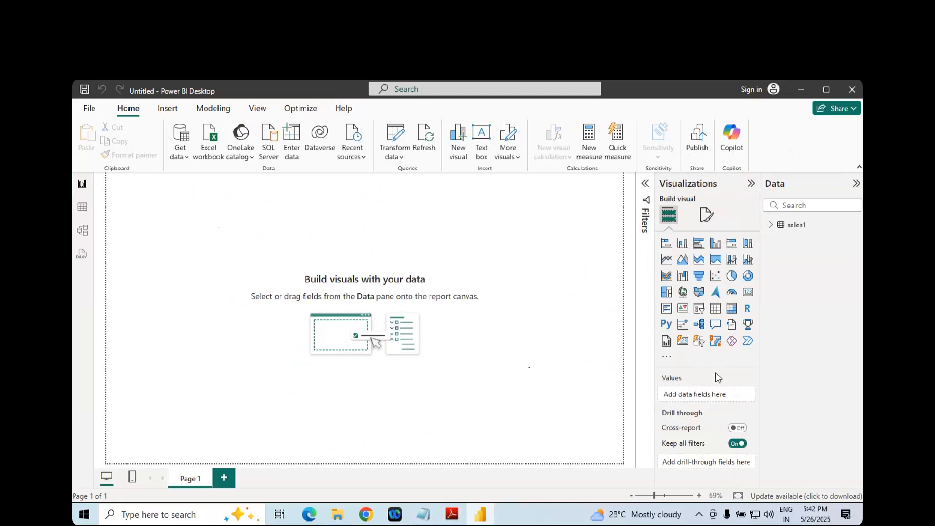
pyautogui.click(732, 277)
# - Enlarge the empty pie chart visual and position it near the middle of the report page
pyautogui.moveTo(215, 277); pyautogui.dragTo(517, 427)
pyautogui.moveTo(387, 317); pyautogui.dragTo(357, 297)
pyautogui.moveTo(486, 407); pyautogui.dragTo(540, 435)
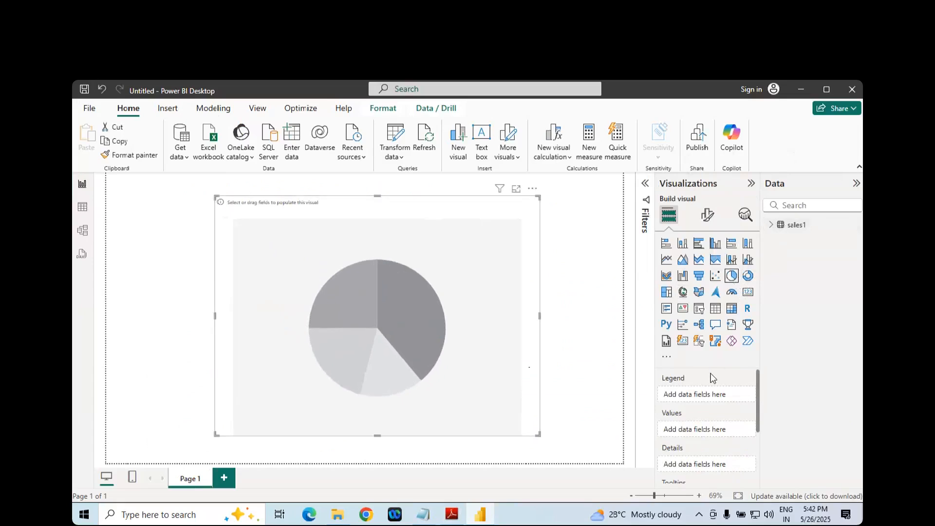
# - Following the field list in the Adobe Reader notes, assign the sales1 Product field to the pie chart's Legend in Power BI Desktop
pyautogui.click(458, 519)
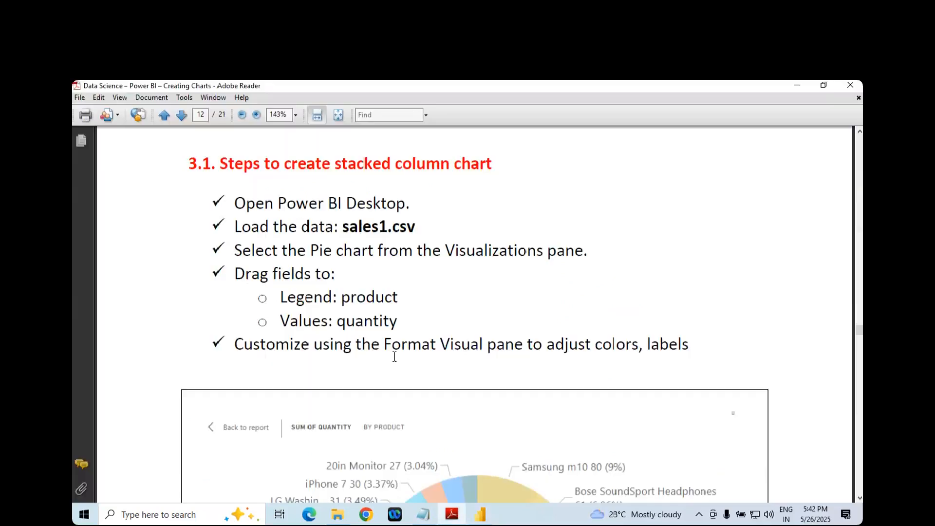
pyautogui.doubleClick(290, 297)
pyautogui.doubleClick(295, 320)
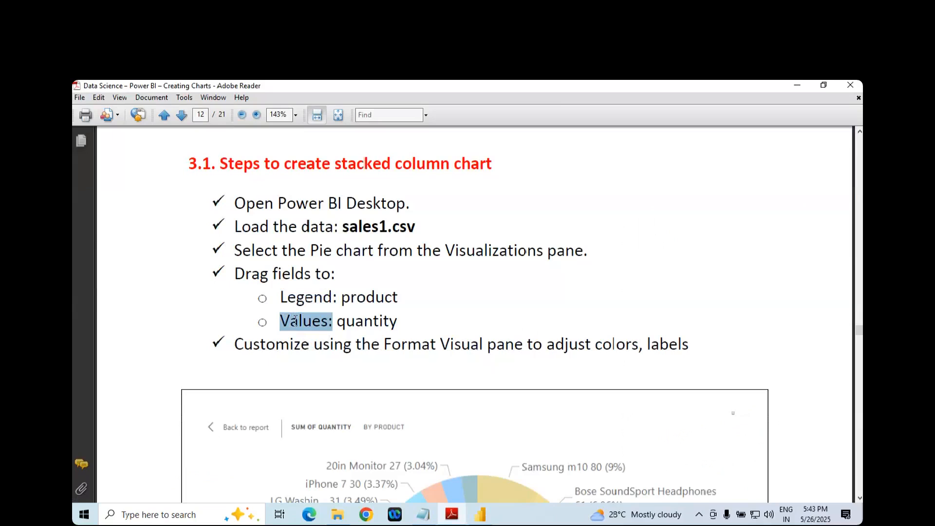
pyautogui.press('super+d')
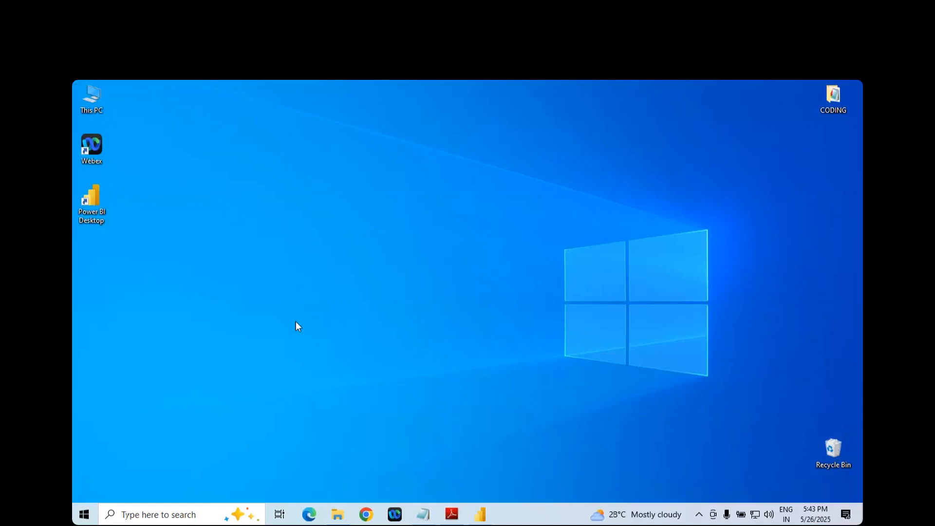
pyautogui.hotkey('alt', 'Tab')
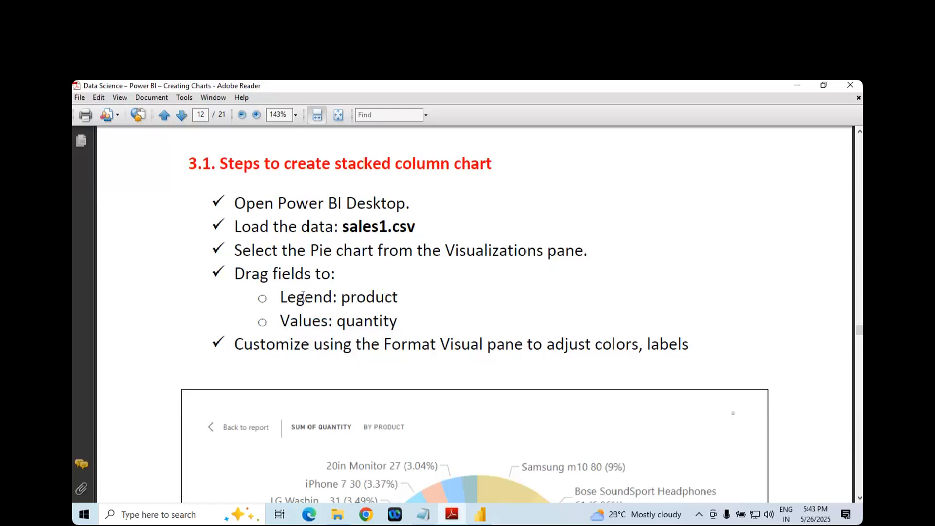
pyautogui.doubleClick(328, 295)
pyautogui.doubleClick(368, 299)
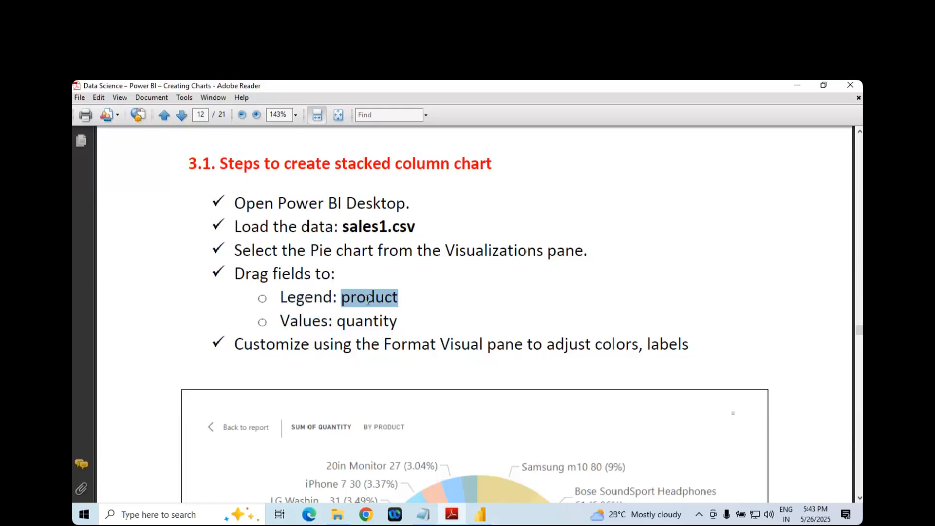
pyautogui.hotkey('alt', 'Tab')
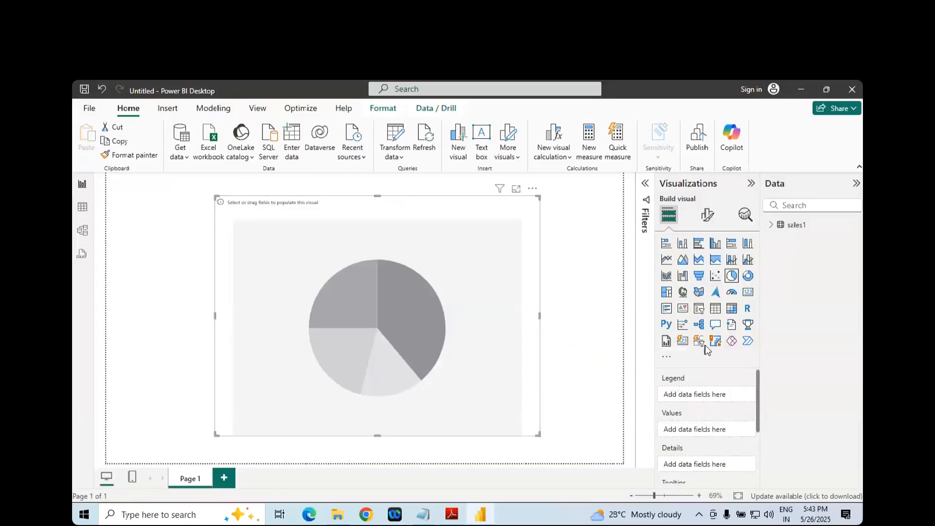
pyautogui.click(771, 225)
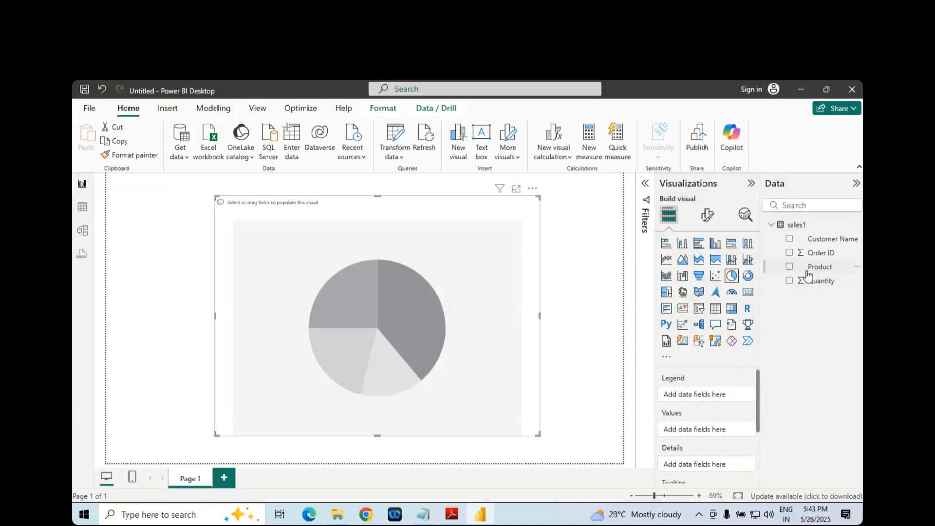
pyautogui.moveTo(809, 275); pyautogui.dragTo(703, 401)
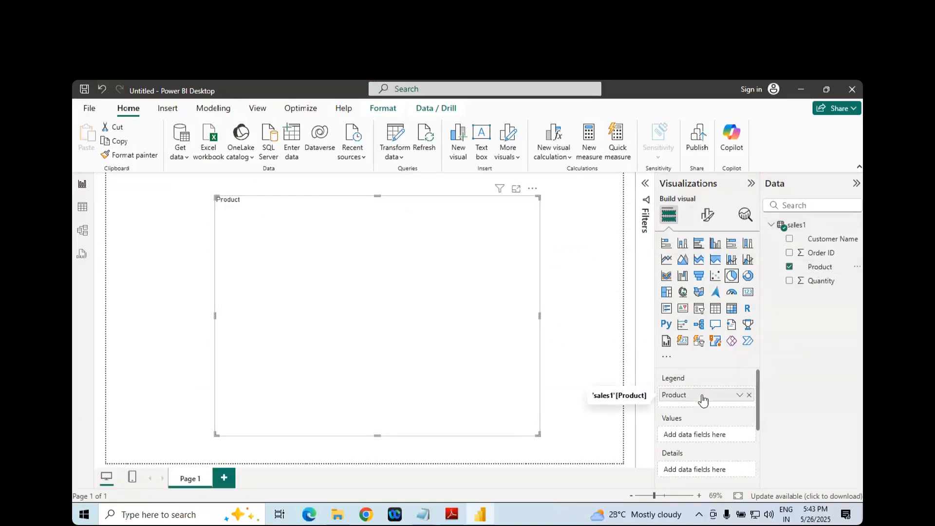
# - Assign Quantity to the pie chart's Values as listed in the Adobe Reader notes, and collapse the Visualizations and Data panes
pyautogui.hotkey('alt', 'Tab')
pyautogui.doubleClick(297, 319)
pyautogui.doubleClick(355, 322)
pyautogui.hotkey('alt', 'Tab')
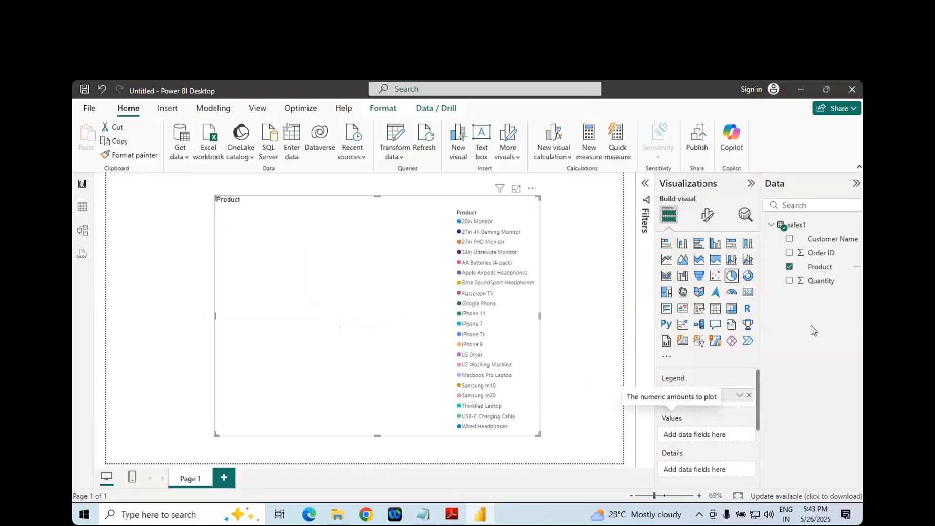
pyautogui.moveTo(820, 285); pyautogui.dragTo(706, 422)
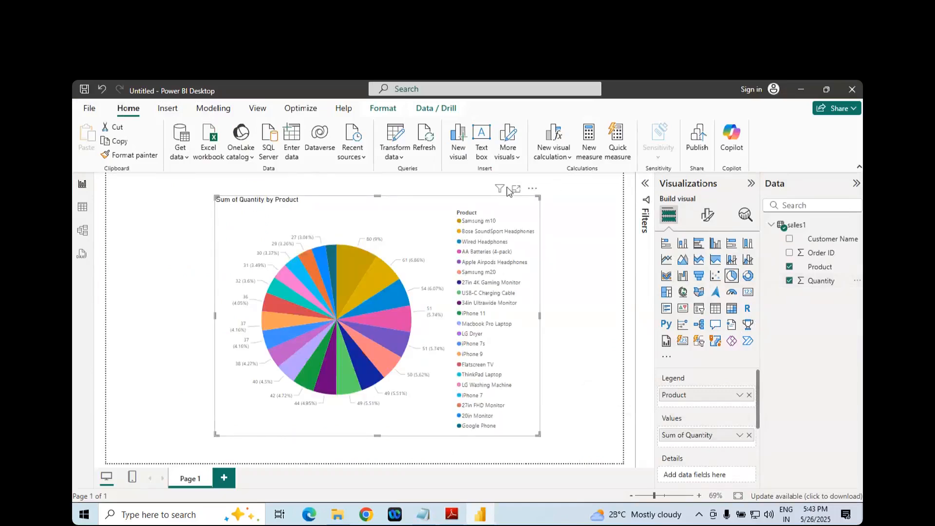
pyautogui.click(751, 183)
pyautogui.click(857, 182)
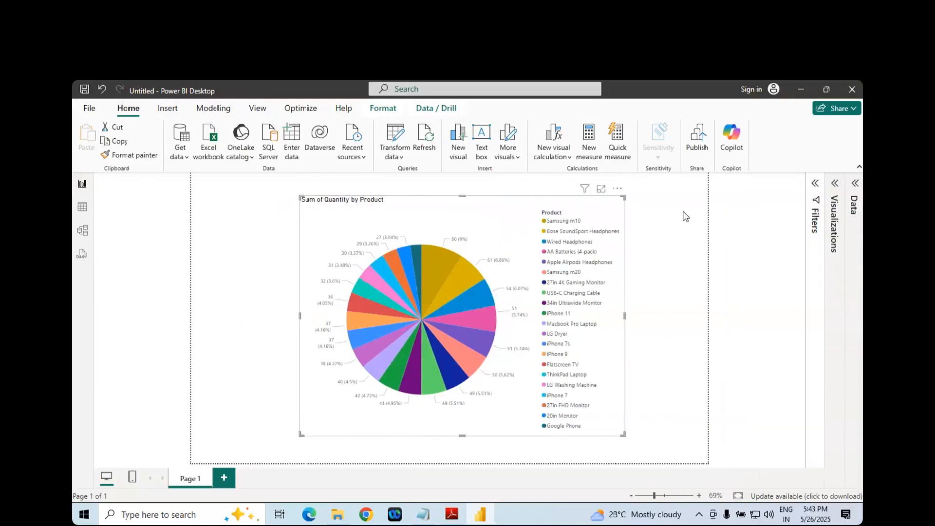
# - Show the pie chart in focus mode and highlight the Samsung m10, Bose SoundSport Headphones and Wired Headphones slices in turn
pyautogui.click(601, 189)
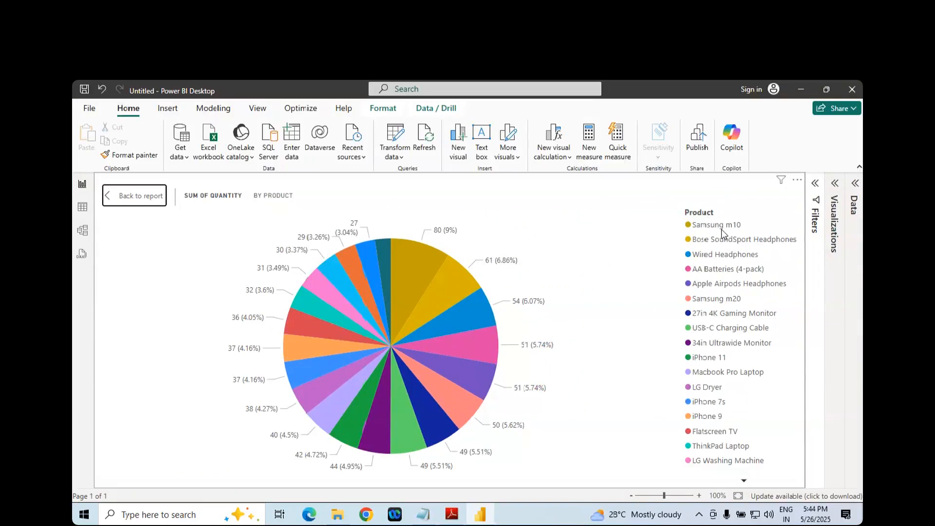
pyautogui.moveTo(400, 263)
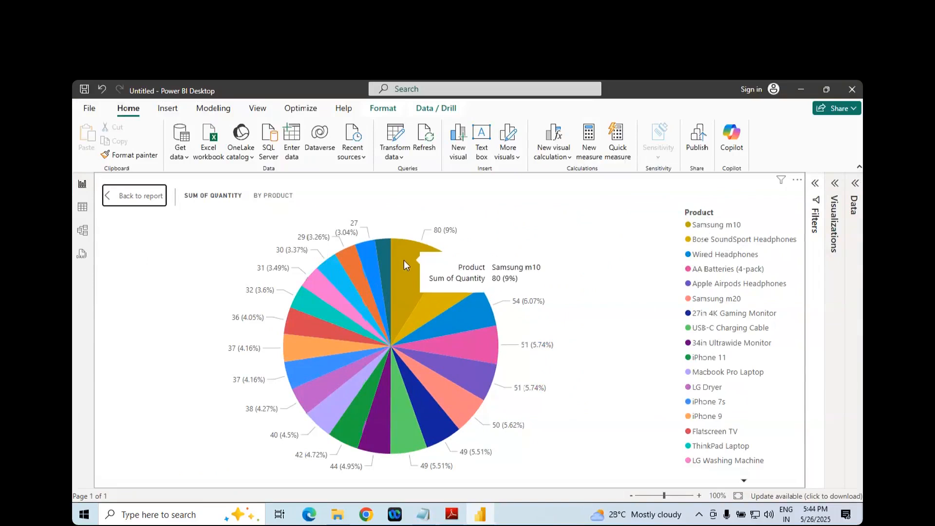
pyautogui.click(404, 260)
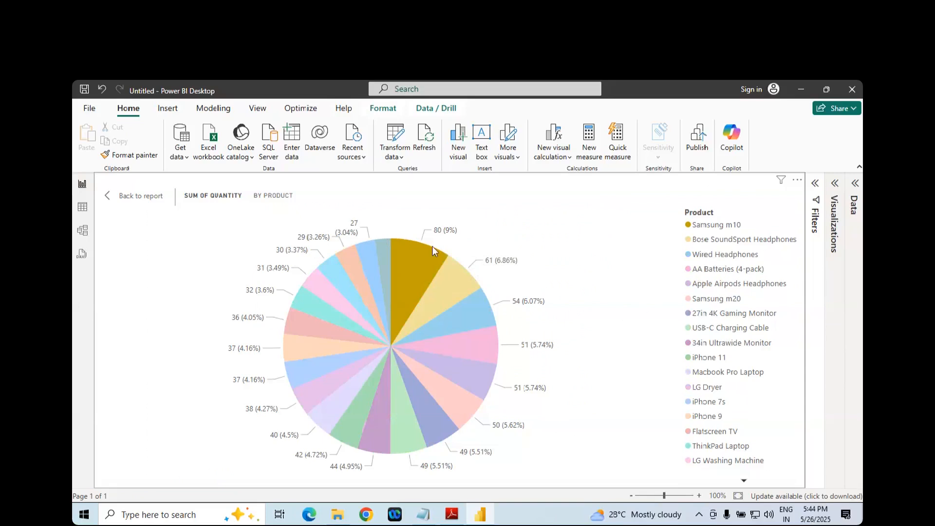
pyautogui.click(688, 239)
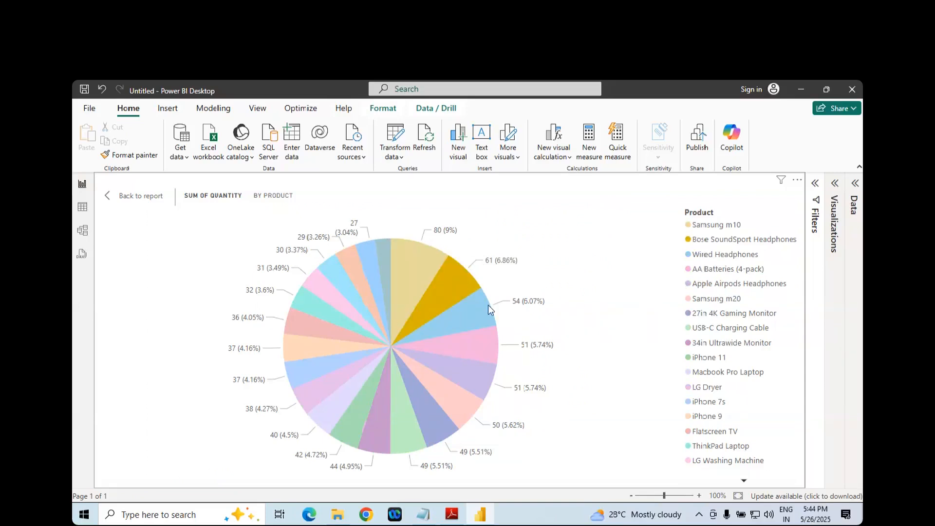
pyautogui.click(710, 256)
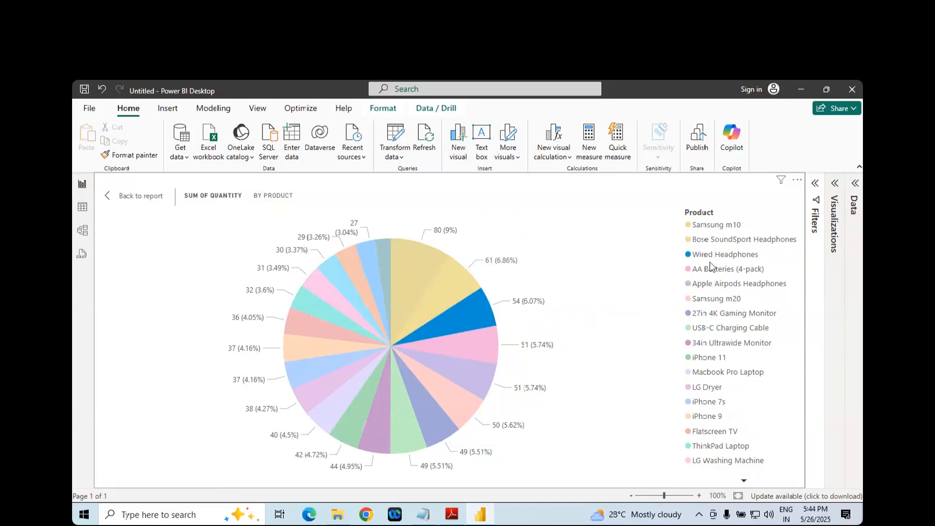
# - Inspect individual slices by highlighting Samsung m10, Bose SoundSport Headphones, Samsung m20, USB-C Charging Cable, 34in Ultrawide Monitor and Macbook Pro Laptop in turn
pyautogui.click(418, 262)
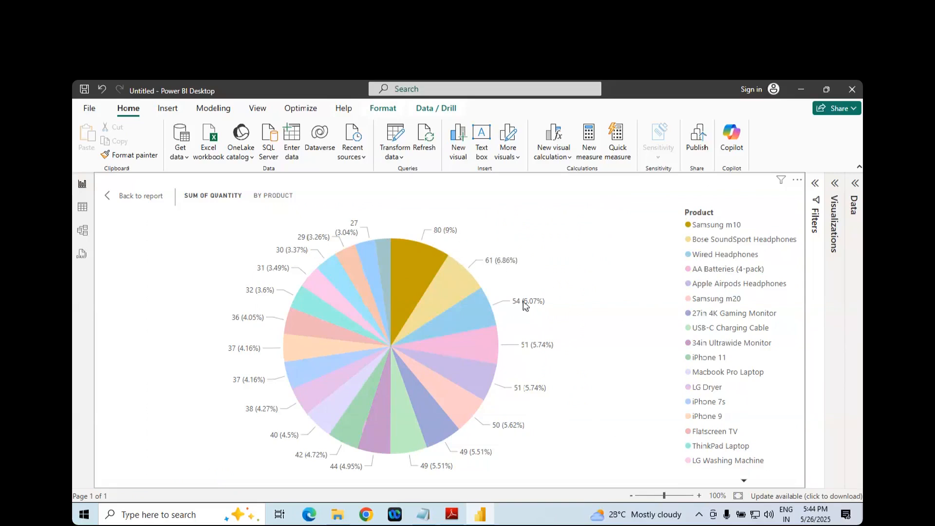
pyautogui.click(455, 283)
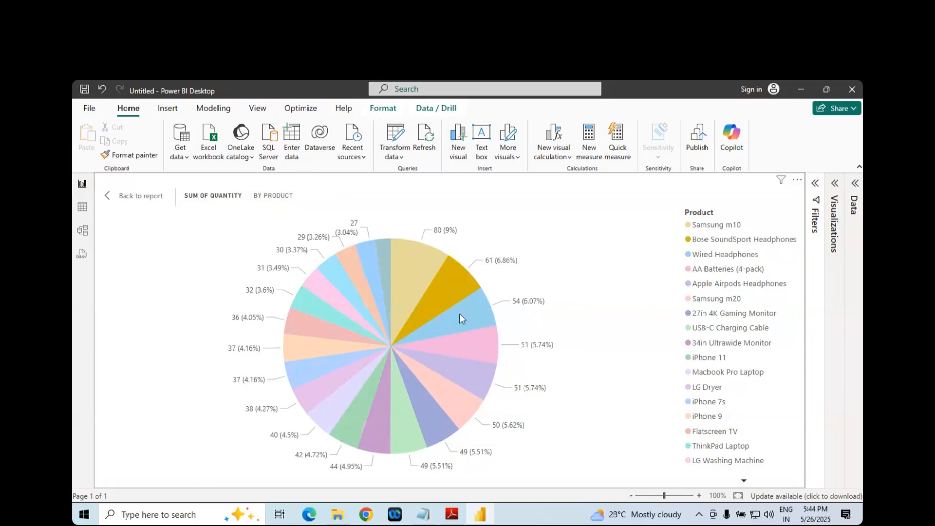
pyautogui.click(453, 402)
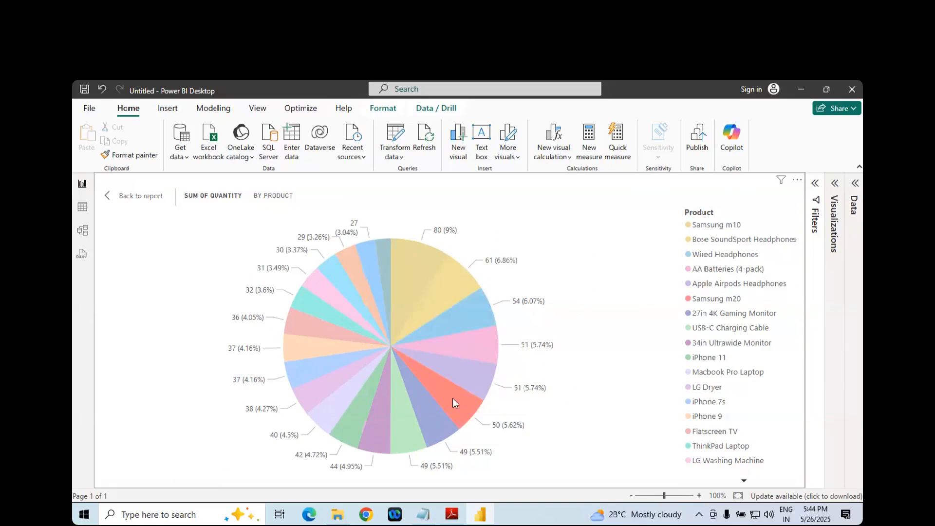
pyautogui.click(431, 420)
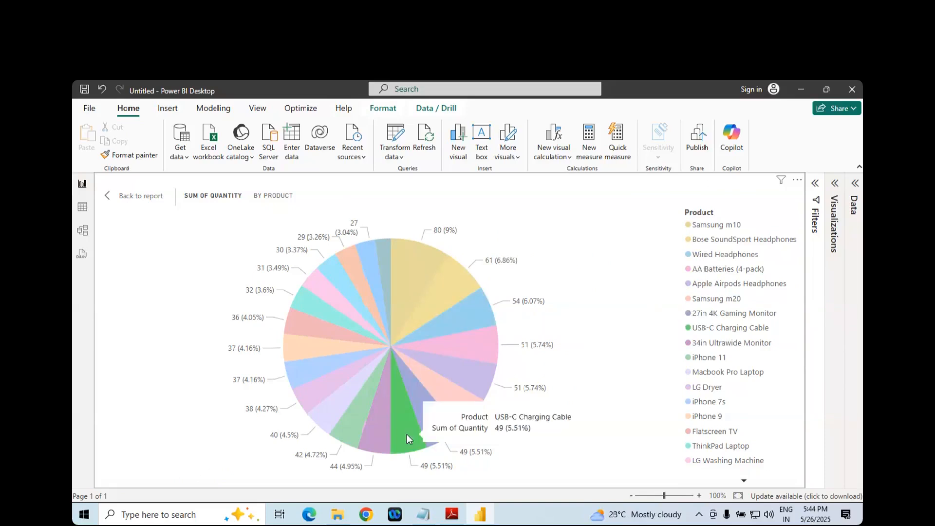
pyautogui.click(384, 438)
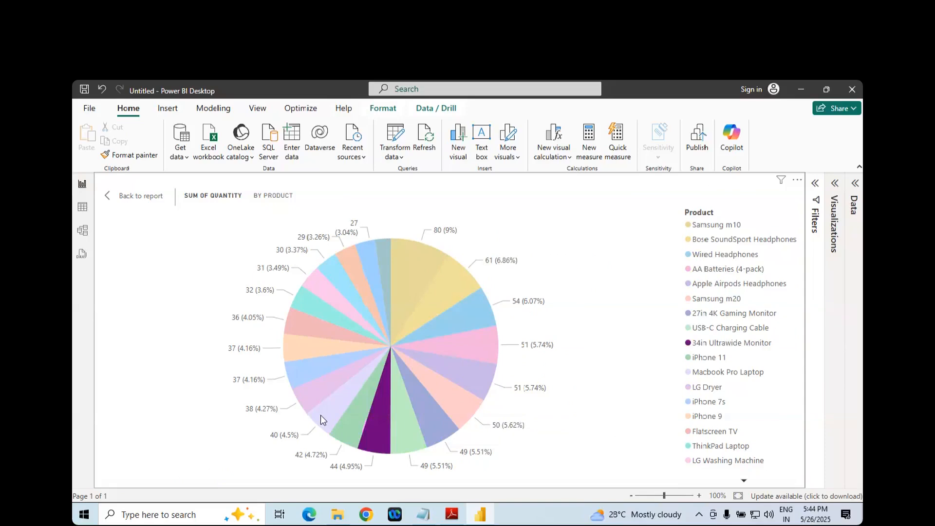
pyautogui.click(320, 416)
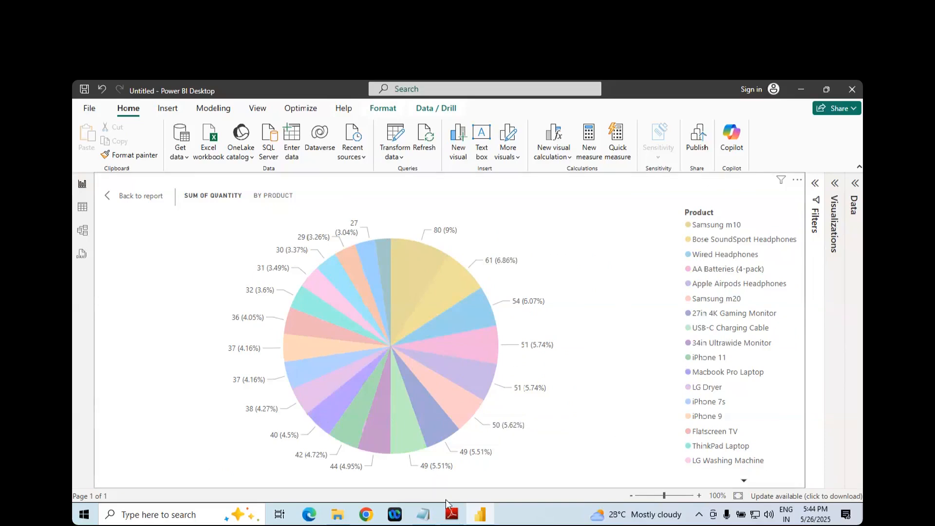
# - Review the sample pie chart in the Adobe Reader notes and read on to the More options section
pyautogui.click(452, 514)
pyautogui.scroll(-4, 467, 278)
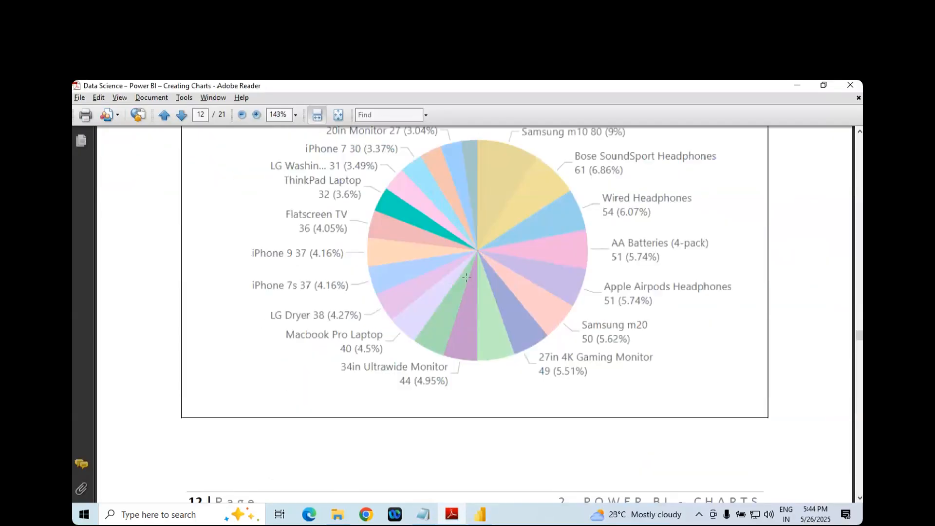
pyautogui.scroll(3, 466, 278)
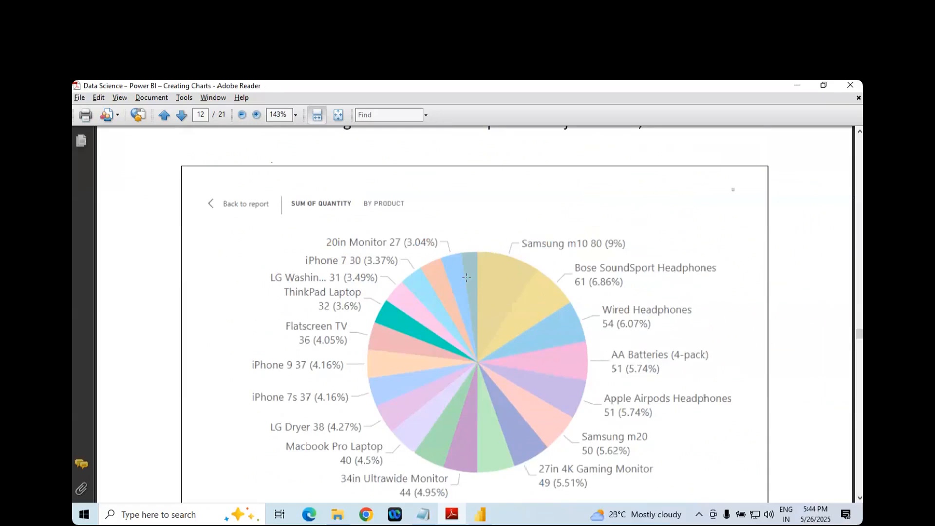
pyautogui.scroll(-14, 466, 278)
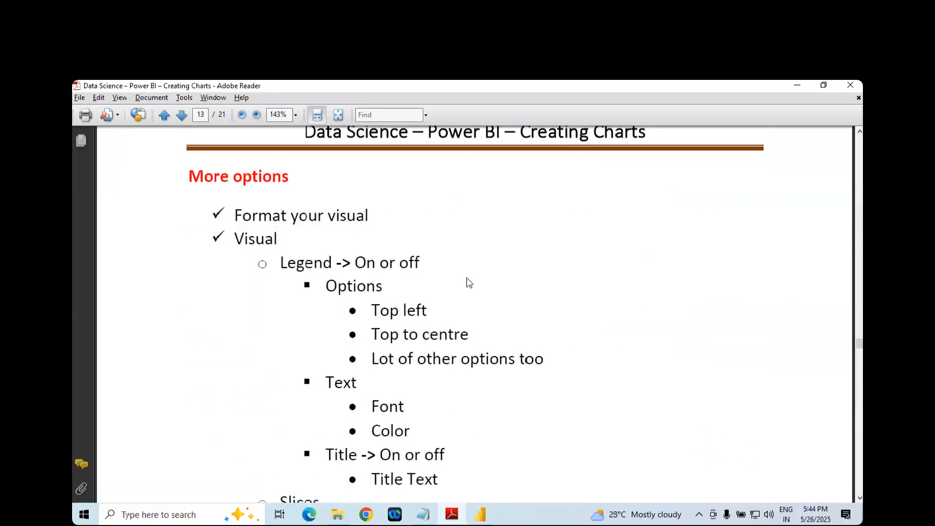
# - Return to Power BI Desktop and bring up the formatting settings for the pie chart visual
pyautogui.click(482, 515)
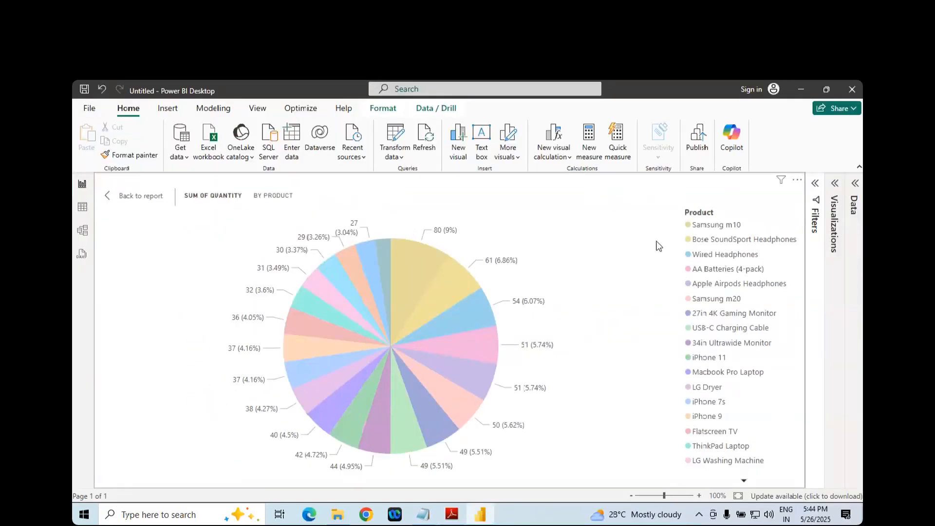
pyautogui.click(836, 184)
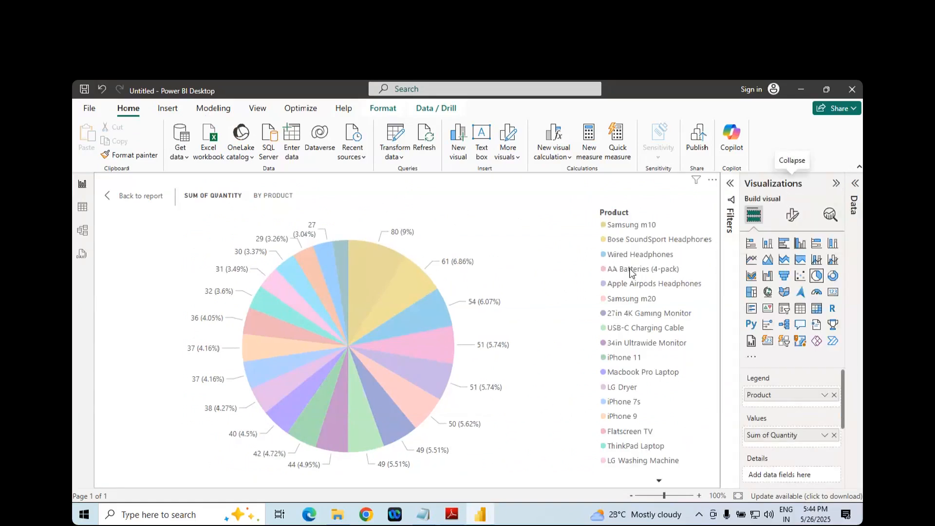
pyautogui.click(790, 221)
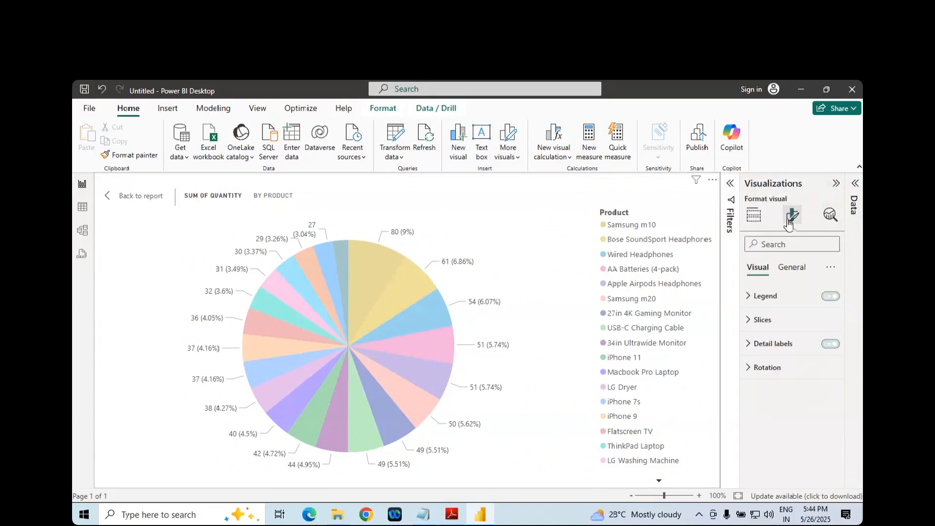
# - Following the Legend on/off note in Adobe Reader, switch the pie chart's legend off and back on twice in Power BI Desktop
pyautogui.click(452, 515)
pyautogui.scroll(-1, 388, 320)
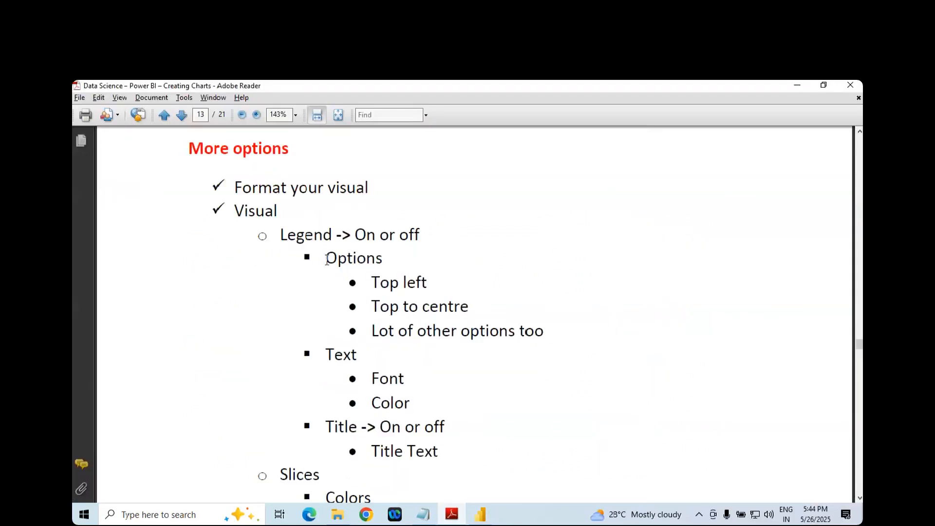
pyautogui.hotkey('alt', 'Tab')
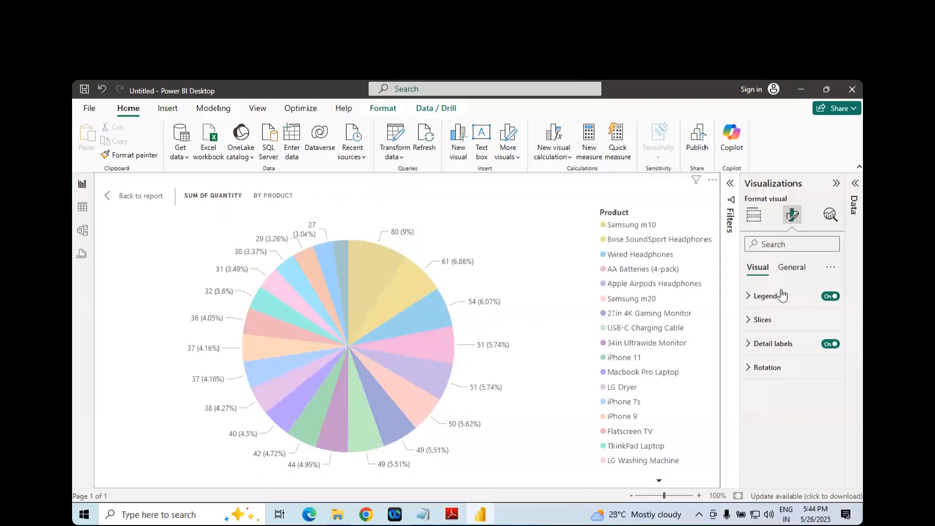
pyautogui.click(827, 299)
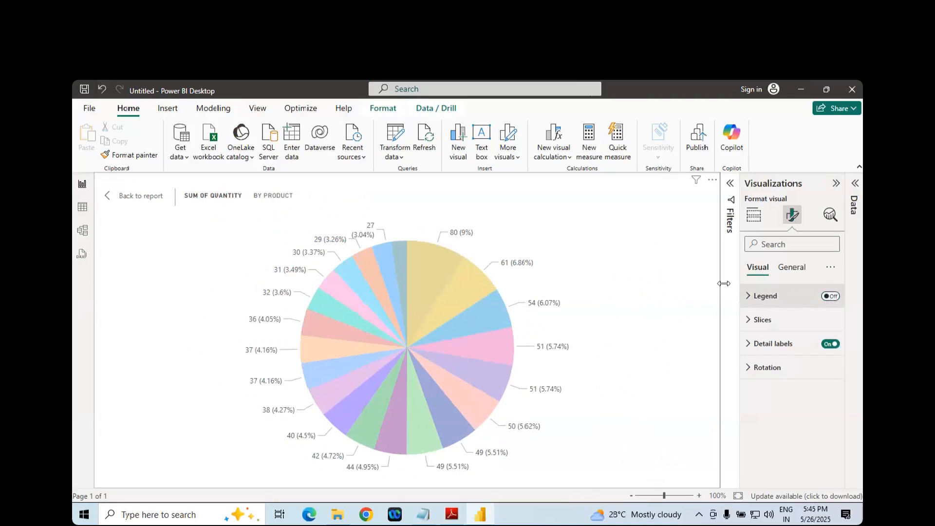
pyautogui.click(833, 299)
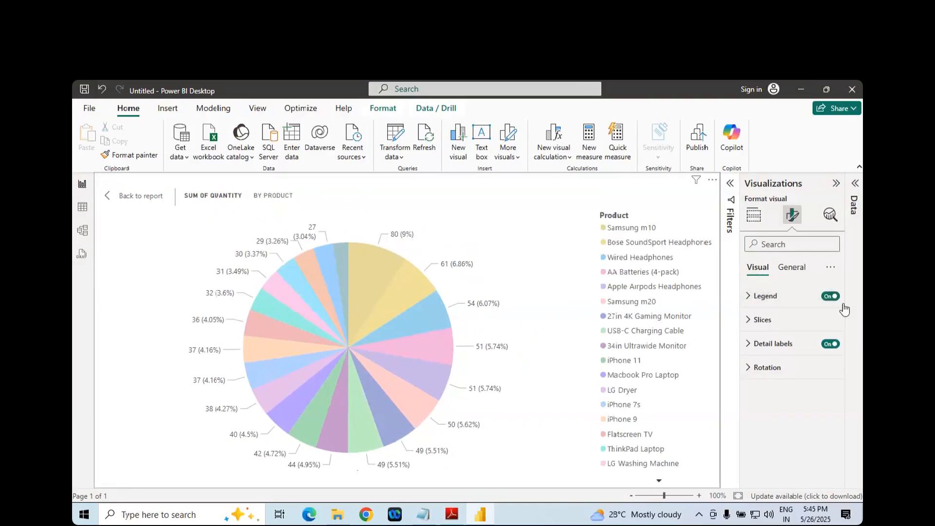
pyautogui.click(830, 298)
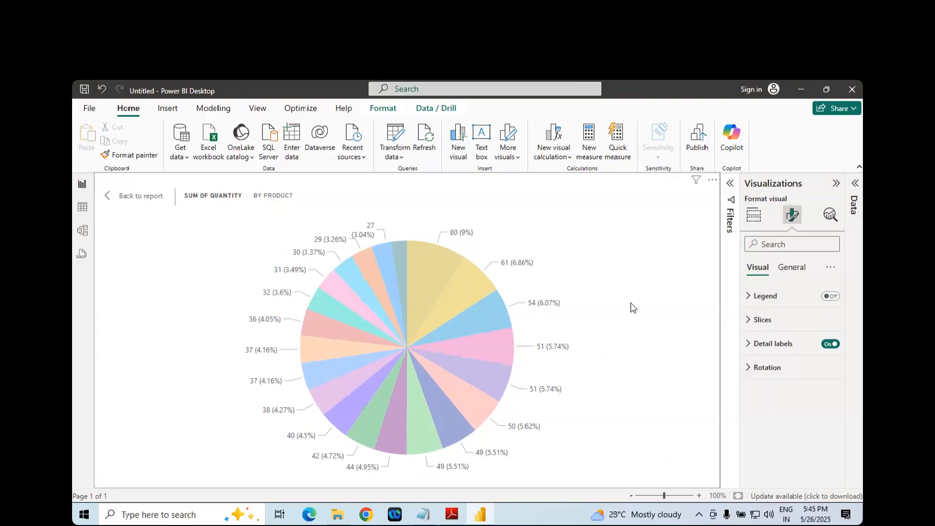
pyautogui.click(830, 296)
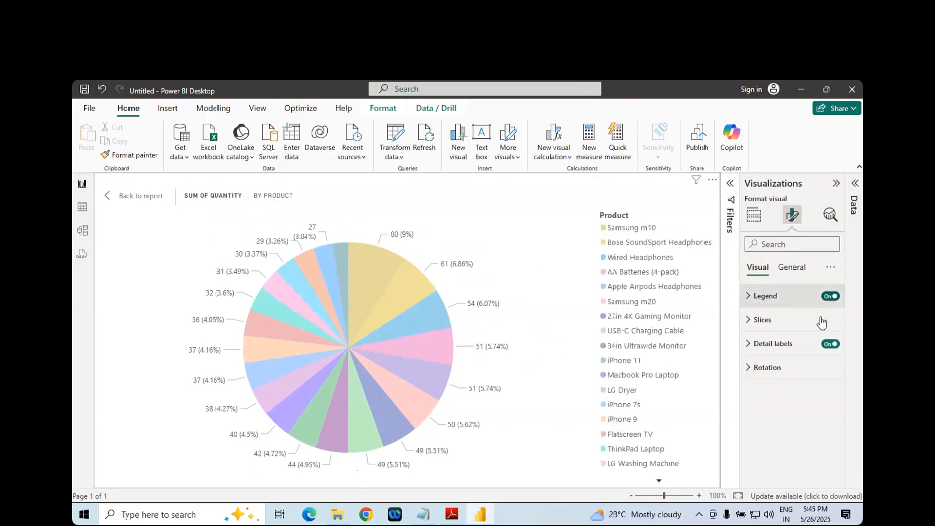
# - Consult the legend position options in the Adobe Reader notes, and expand the pie chart's Legend settings in Power BI Desktop
pyautogui.hotkey('alt', 'Tab')
pyautogui.scroll(-1, 370, 259)
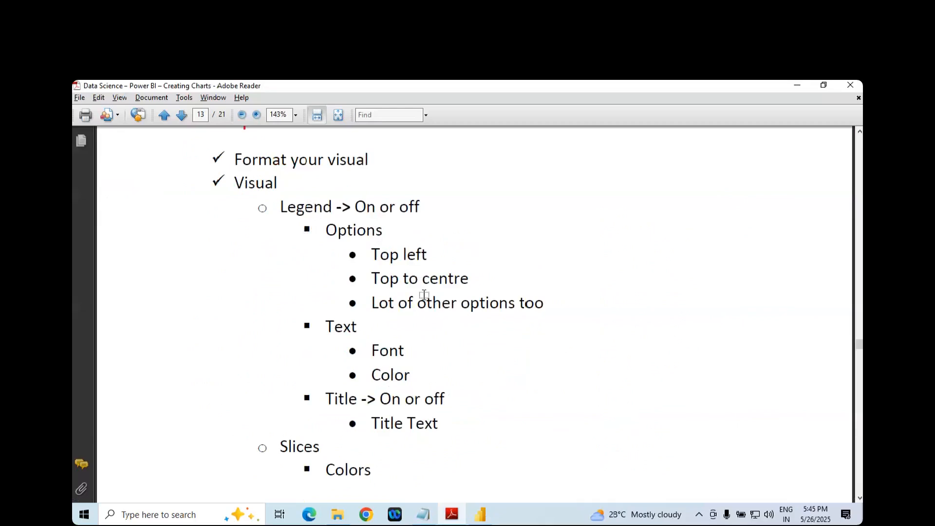
pyautogui.hotkey('alt', 'Tab')
pyautogui.click(748, 297)
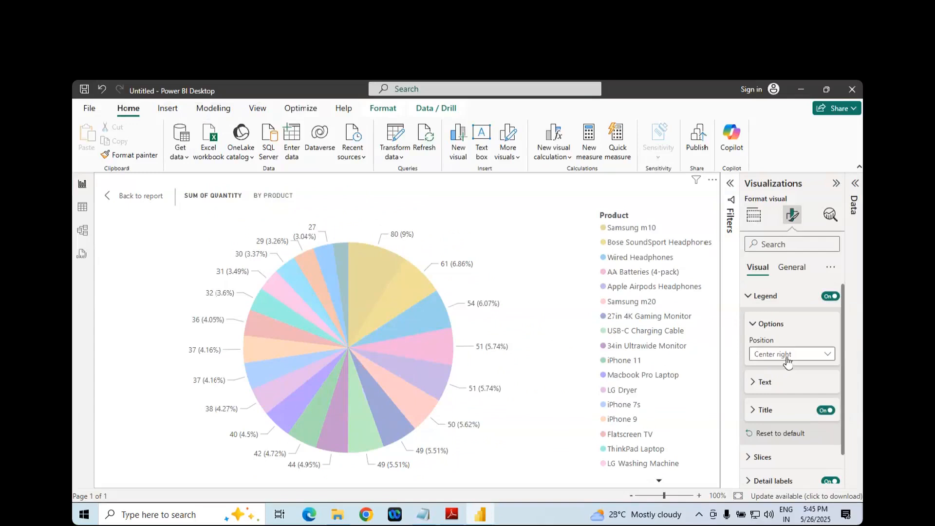
# - Set the legend position to Top left and page forward and back through the legend's product entries
pyautogui.click(790, 359)
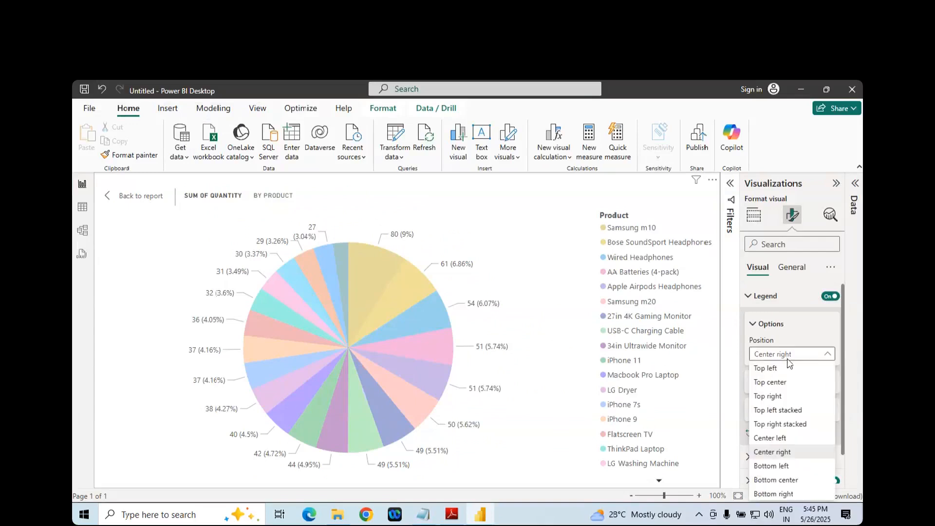
pyautogui.click(772, 369)
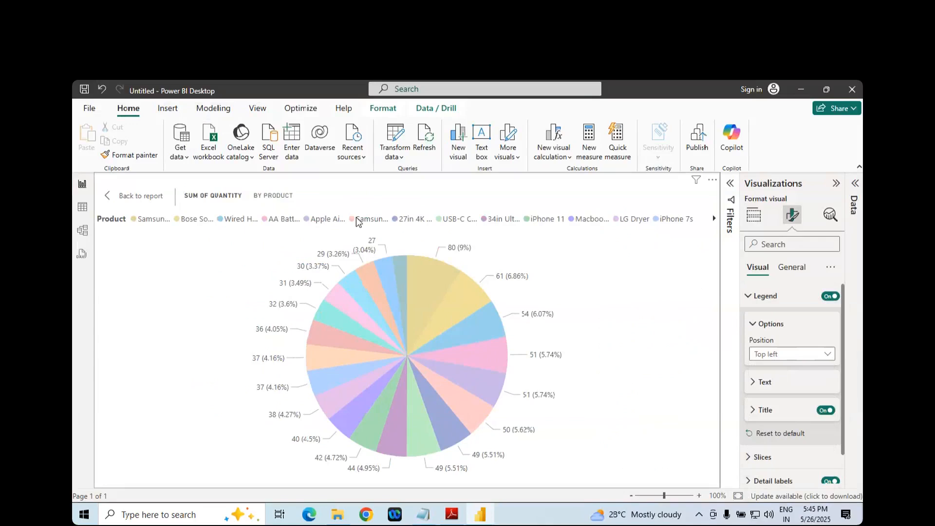
pyautogui.click(714, 219)
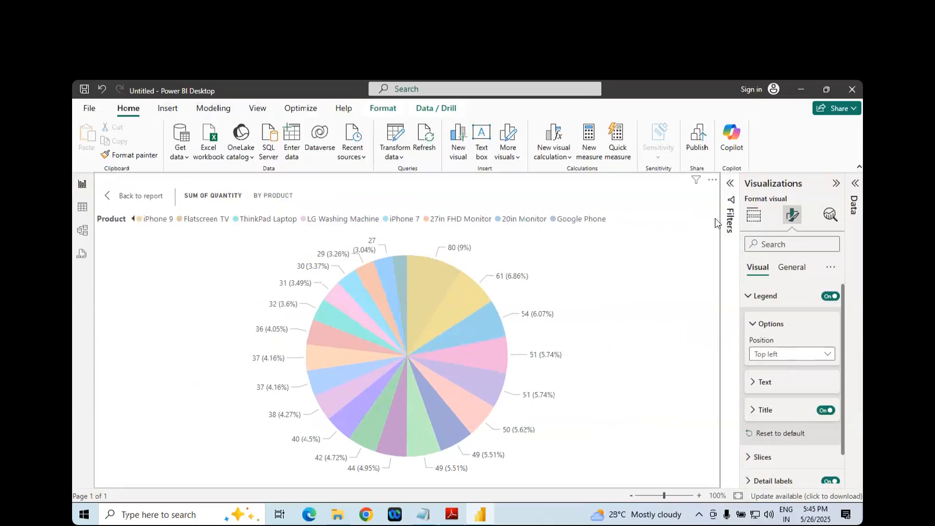
pyautogui.click(132, 218)
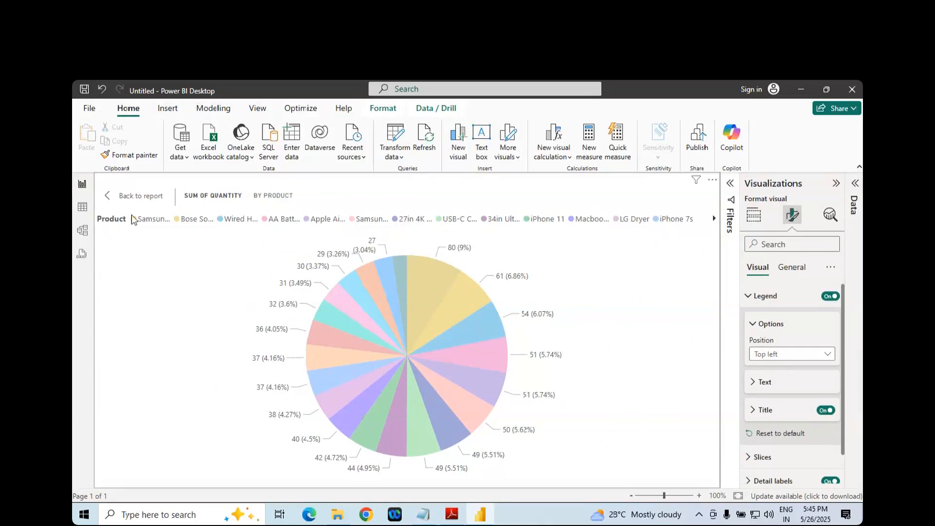
# - Try the legend position Top right, followed by Top left stacked
pyautogui.click(786, 355)
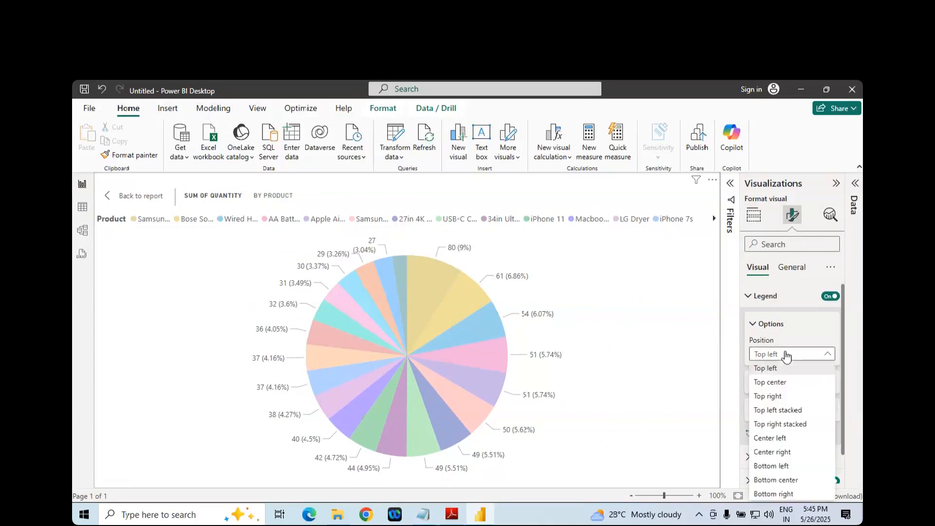
pyautogui.click(778, 400)
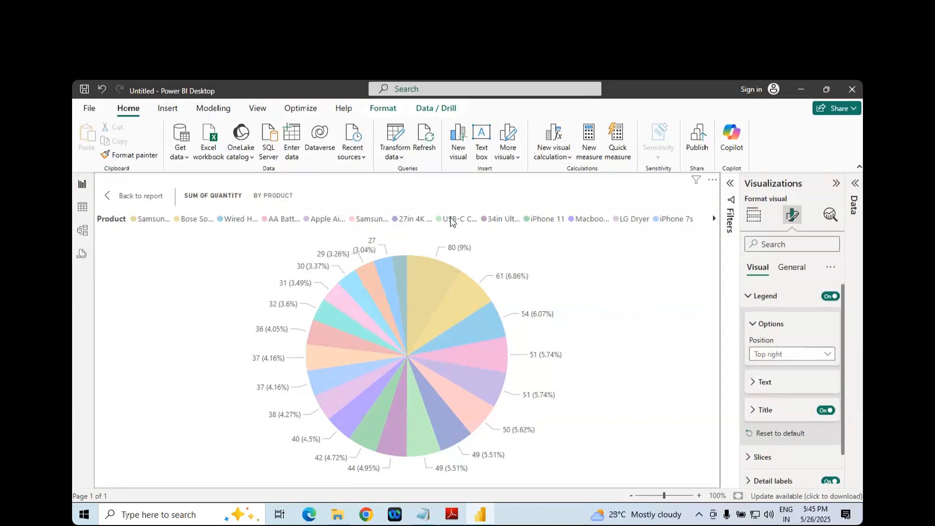
pyautogui.click(778, 356)
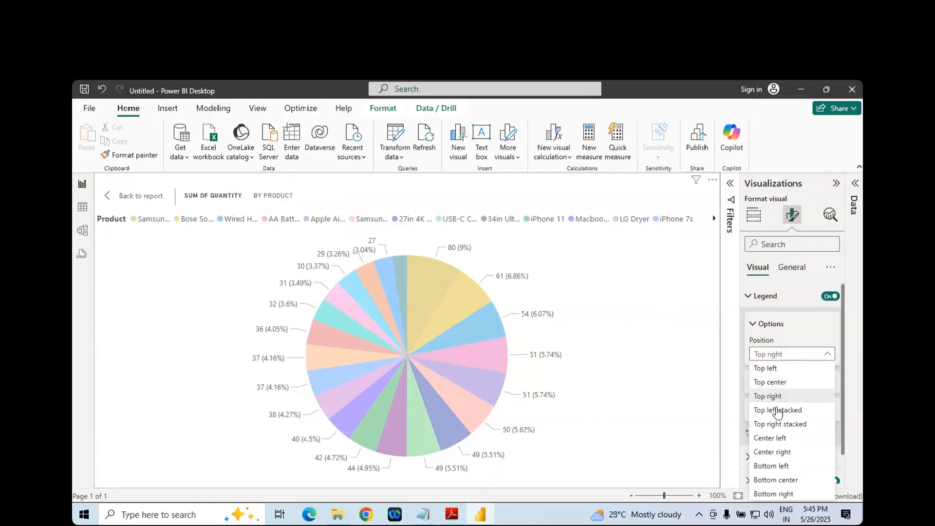
pyautogui.click(777, 411)
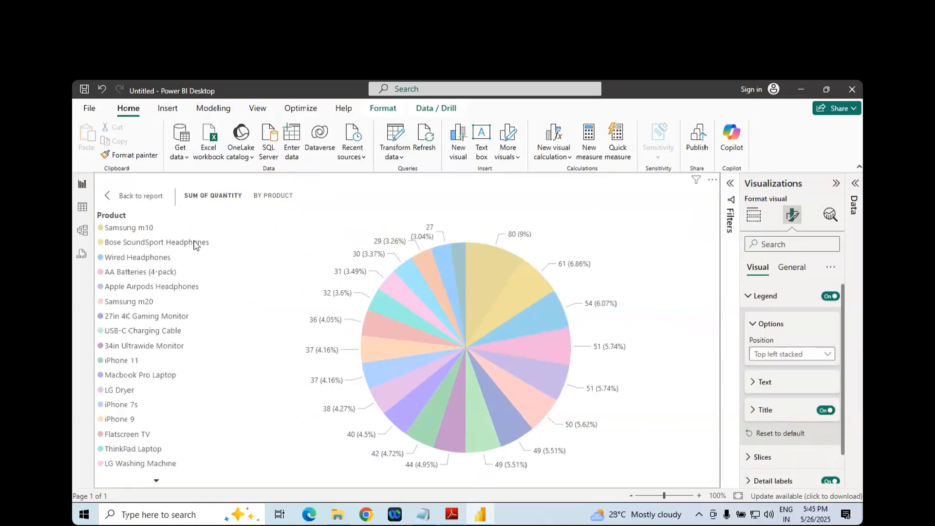
# - Try the legend position Top right stacked, followed by Center left
pyautogui.click(777, 363)
pyautogui.click(774, 425)
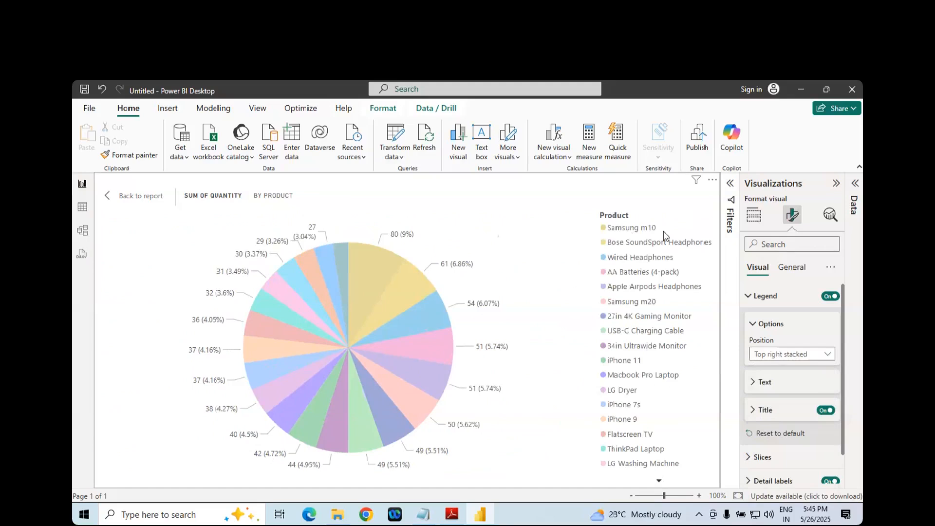
pyautogui.click(795, 352)
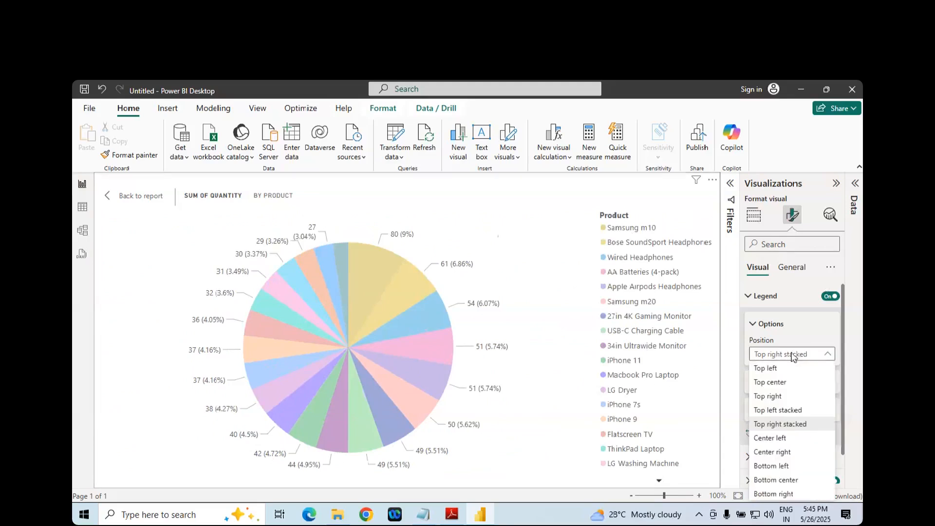
pyautogui.click(779, 441)
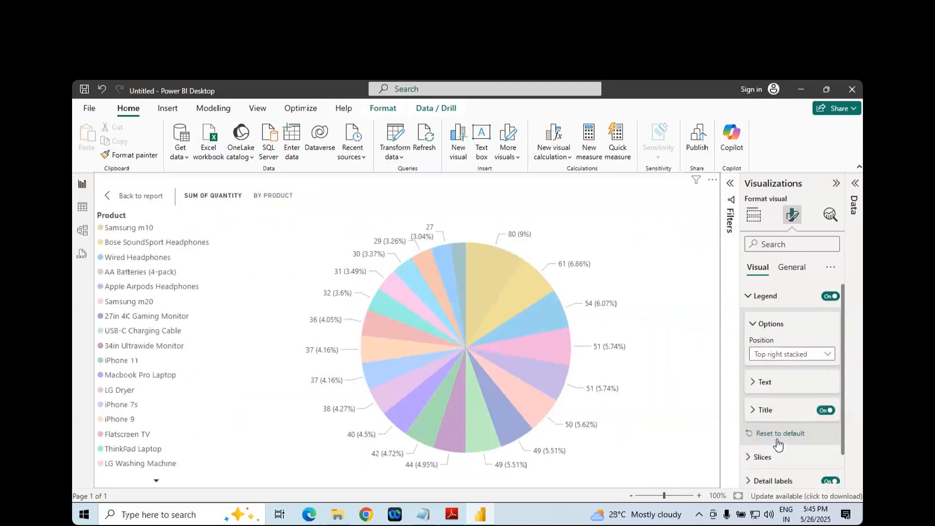
# - Try the legend position Bottom right, followed by Bottom left
pyautogui.click(777, 355)
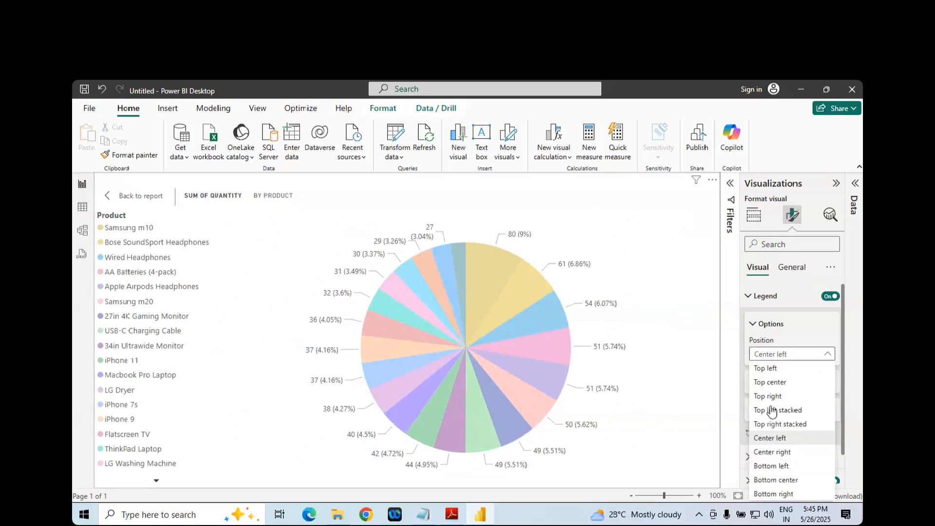
pyautogui.click(775, 495)
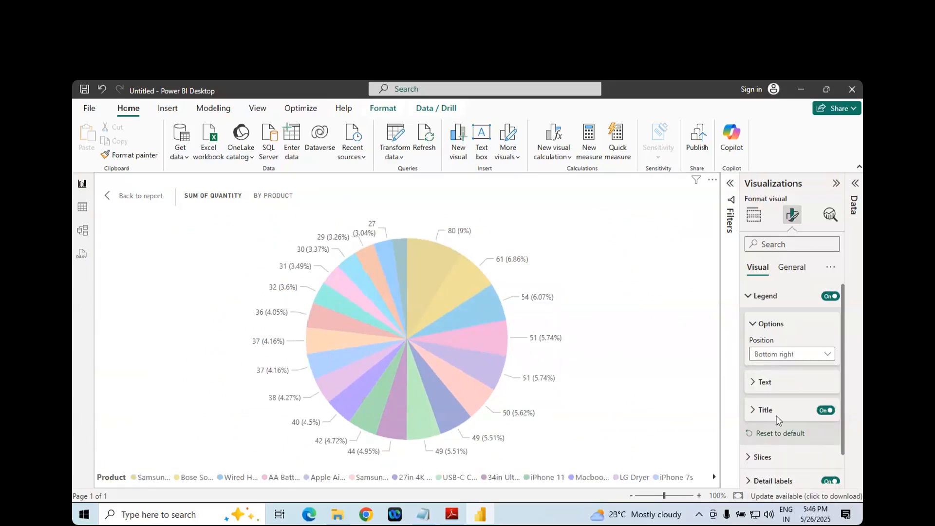
pyautogui.click(781, 355)
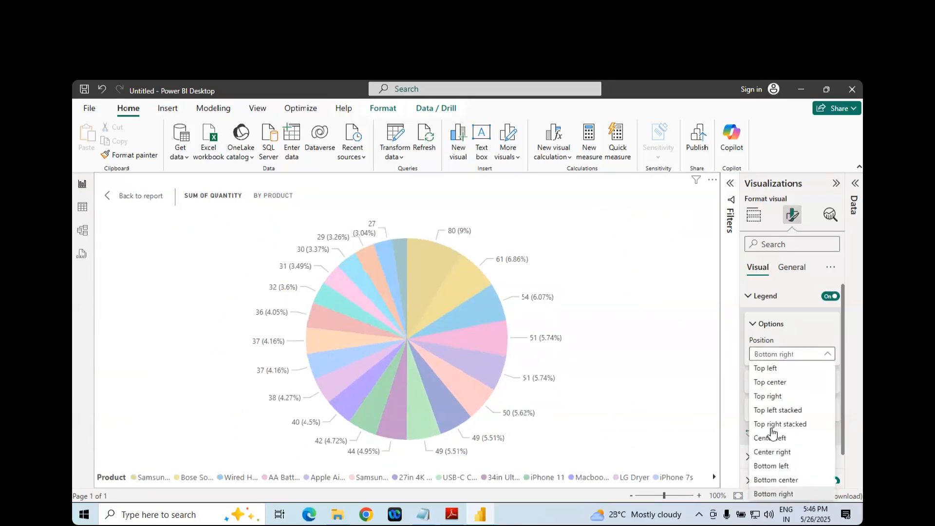
pyautogui.click(768, 468)
# - Set the legend position to Top right stacked and page down and back up through the product entries twice
pyautogui.click(796, 360)
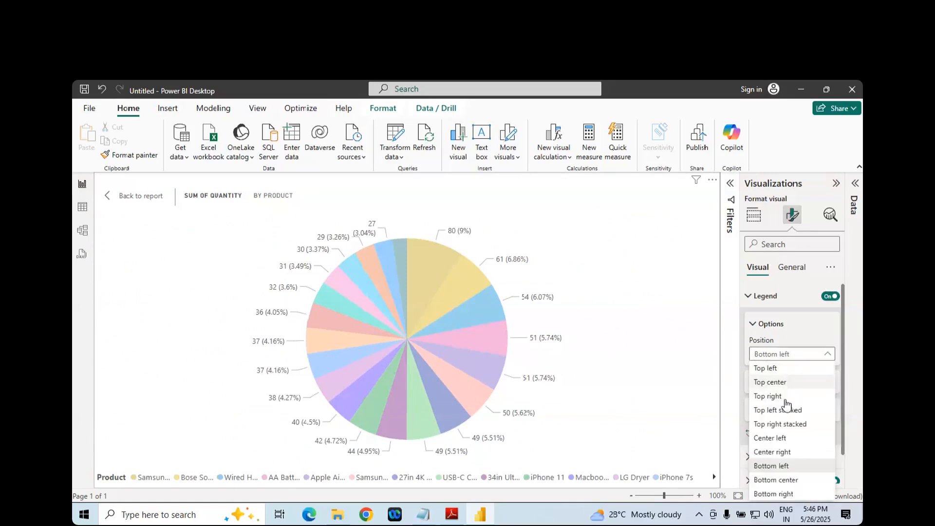
pyautogui.click(781, 424)
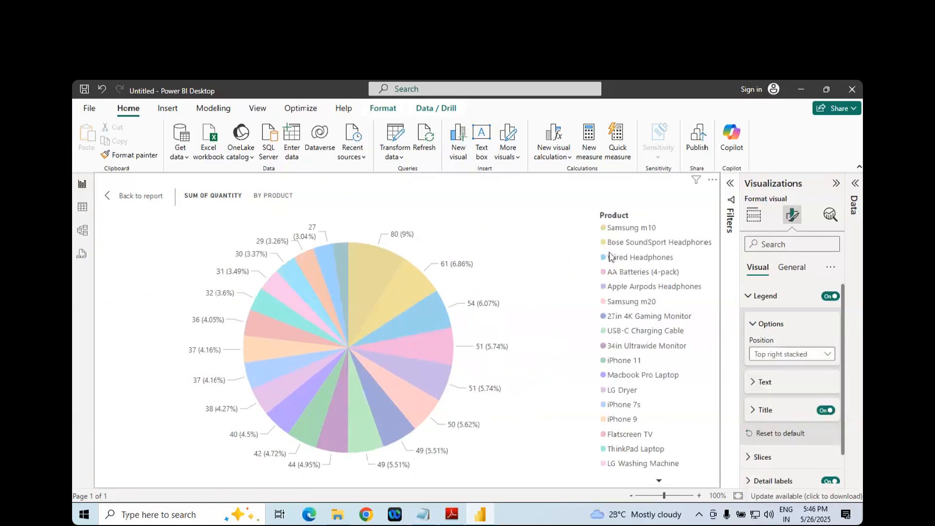
pyautogui.click(659, 481)
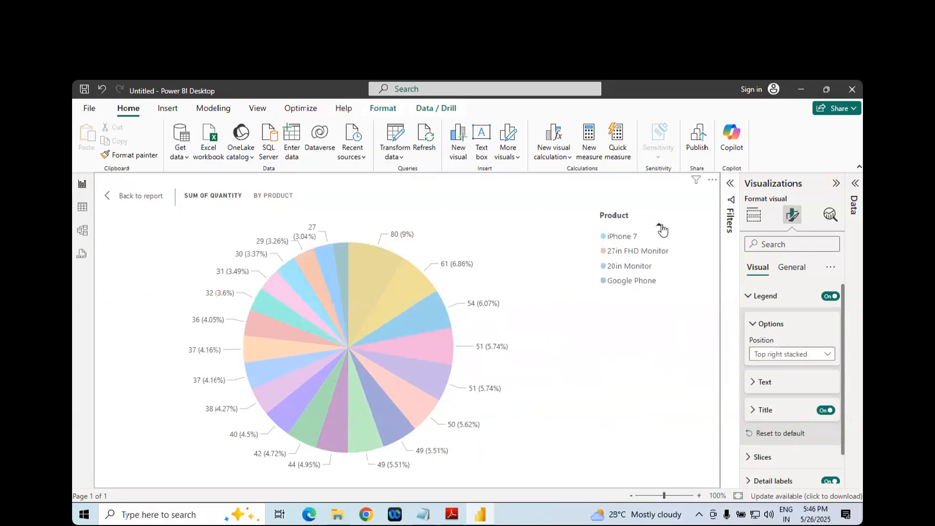
pyautogui.scroll(2, 648, 278)
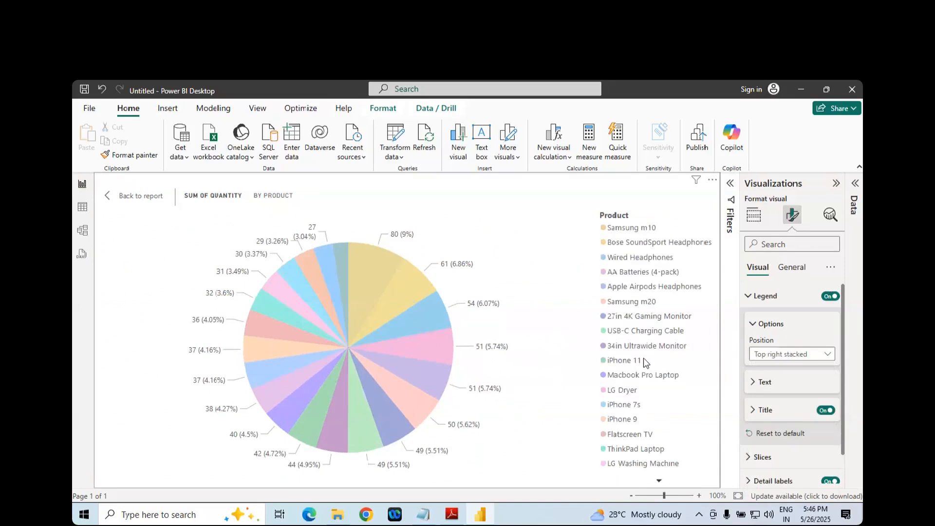
pyautogui.click(659, 482)
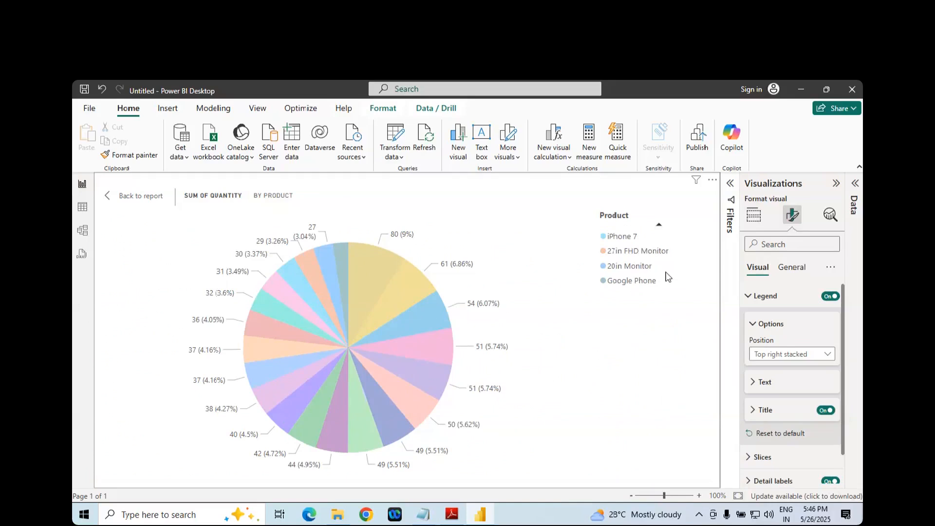
pyautogui.click(660, 227)
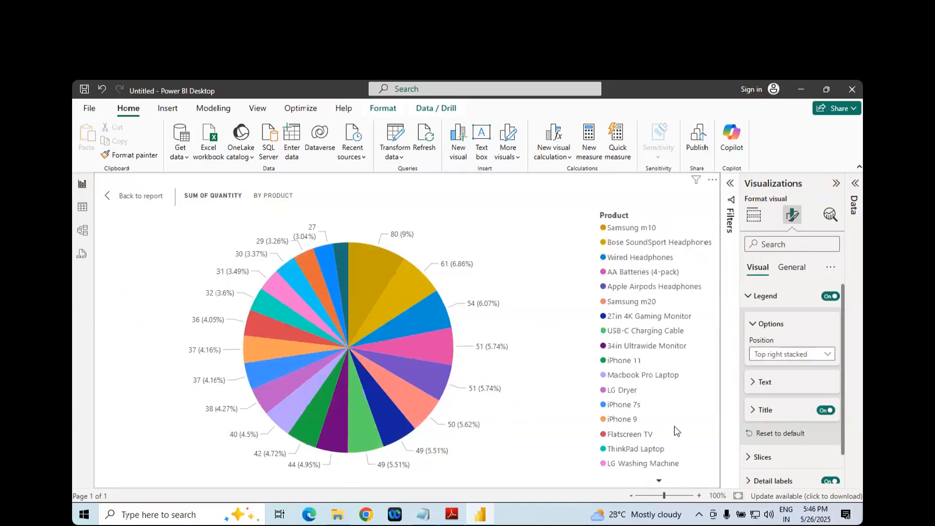
# - Highlight the Text item in the Adobe Reader notes, and expand the legend's Text settings in Power BI Desktop
pyautogui.click(458, 516)
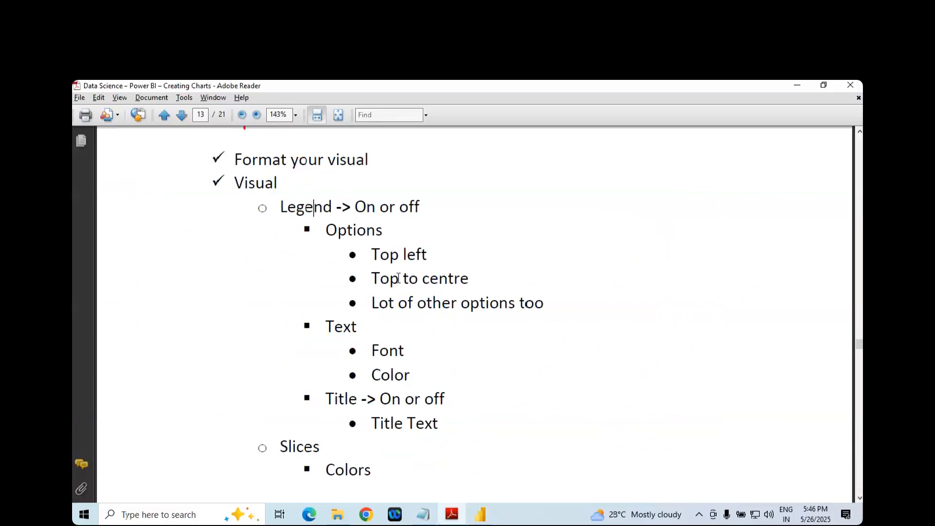
pyautogui.scroll(-2, 399, 278)
pyautogui.doubleClick(349, 265)
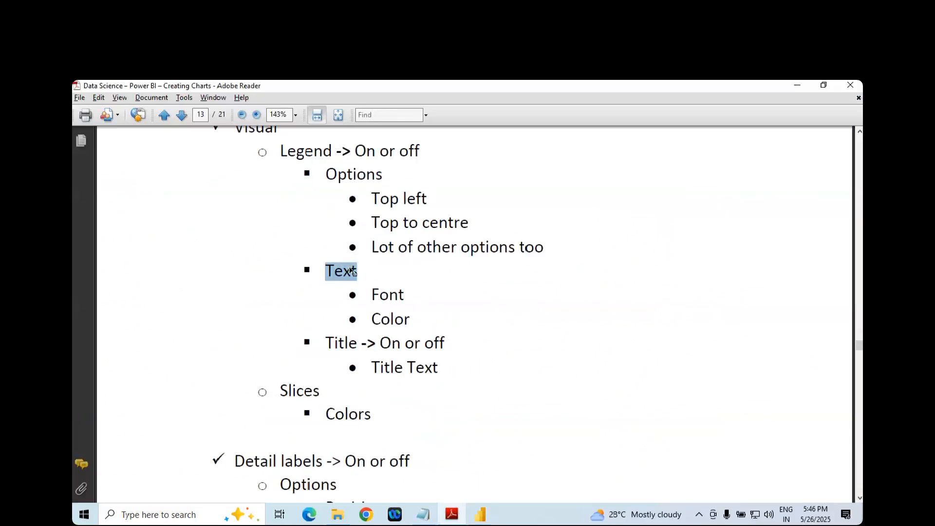
pyautogui.hotkey('alt', 'Tab')
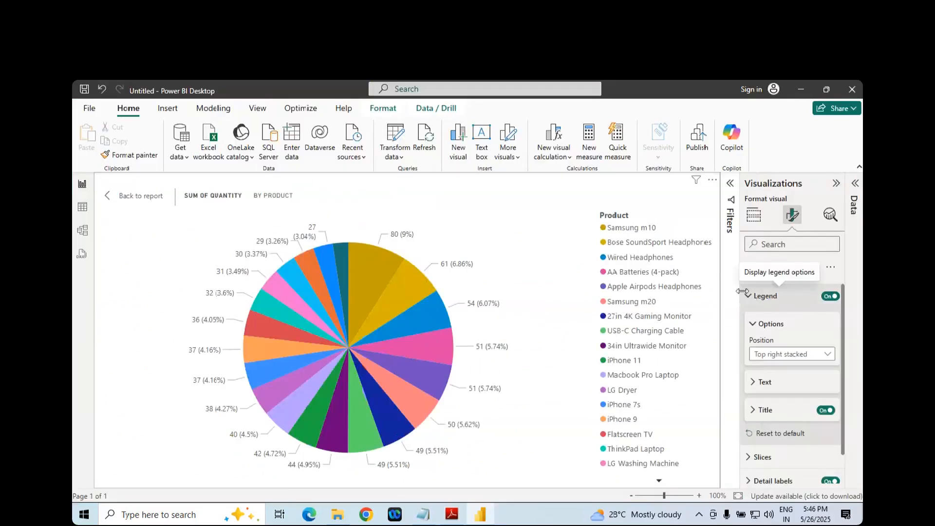
pyautogui.click(755, 382)
pyautogui.scroll(-2, 799, 390)
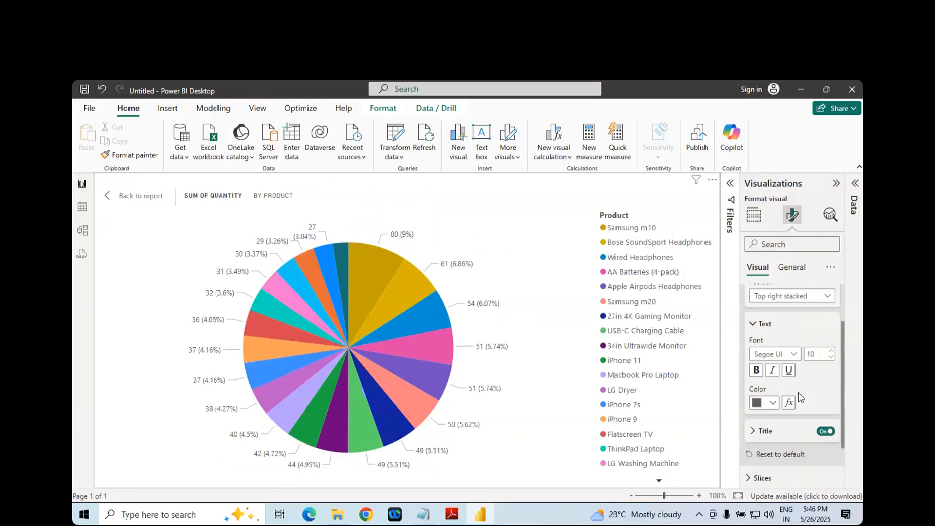
# - Try bold formatting on the legend text and switch it off again
pyautogui.click(756, 371)
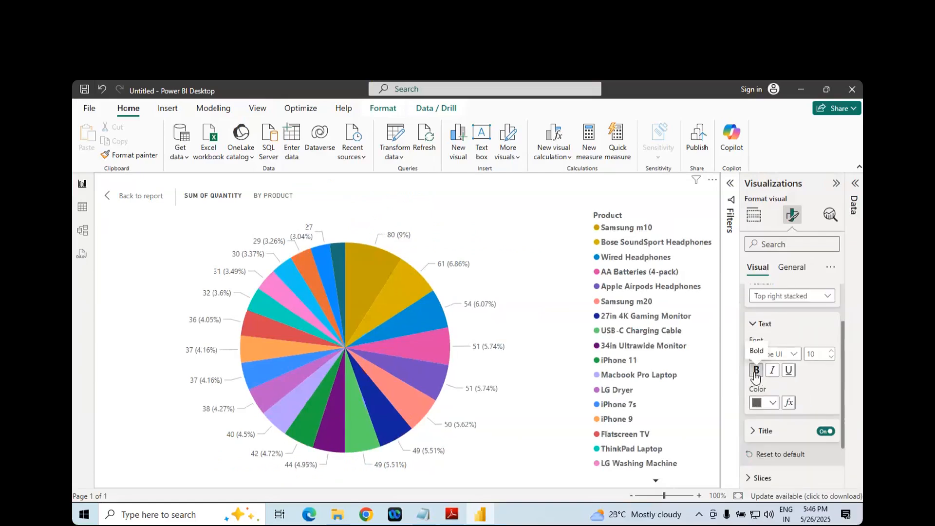
pyautogui.click(756, 371)
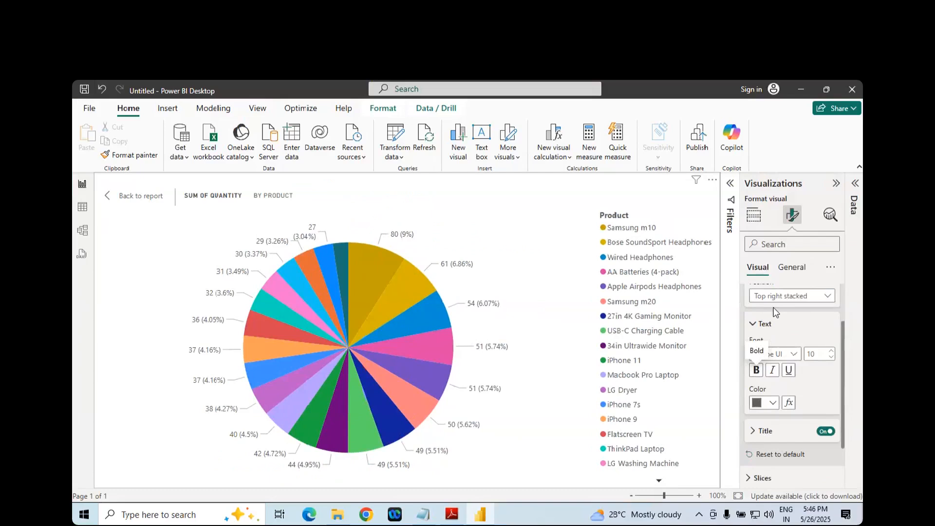
pyautogui.scroll(3, 775, 311)
pyautogui.scroll(-3, 779, 331)
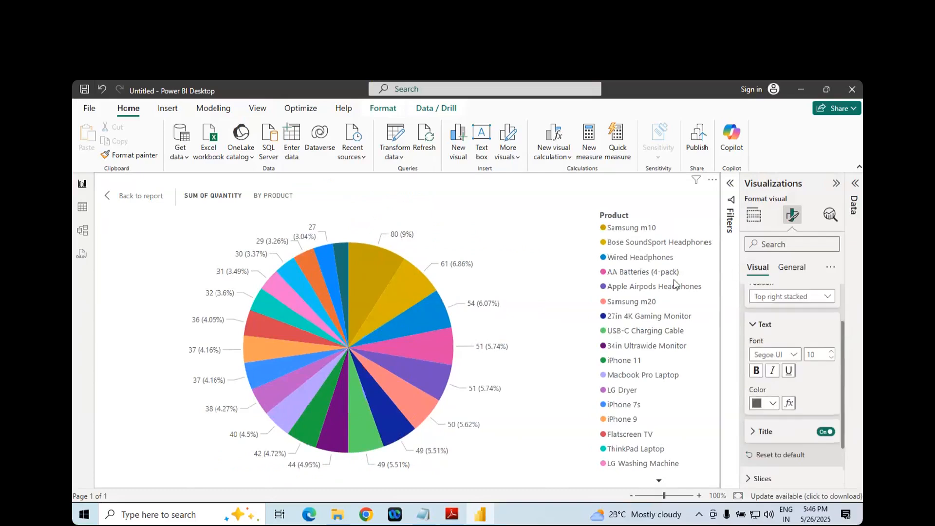
# - Make the legend text bold and italic, and try underlining it
pyautogui.click(758, 373)
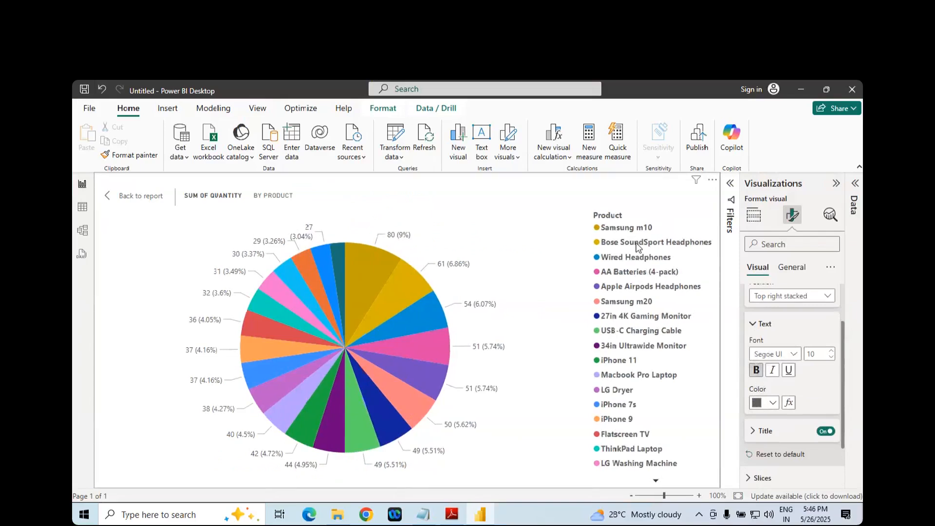
pyautogui.click(773, 371)
pyautogui.click(789, 371)
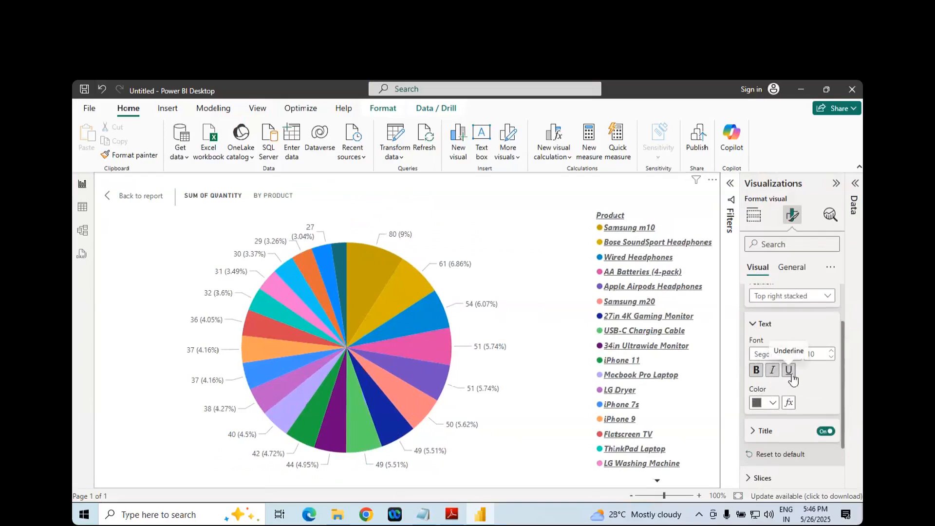
# - Check the legend text notes in Adobe Reader and set the legend text color to red in Power BI Desktop
pyautogui.hotkey('alt', 'Tab')
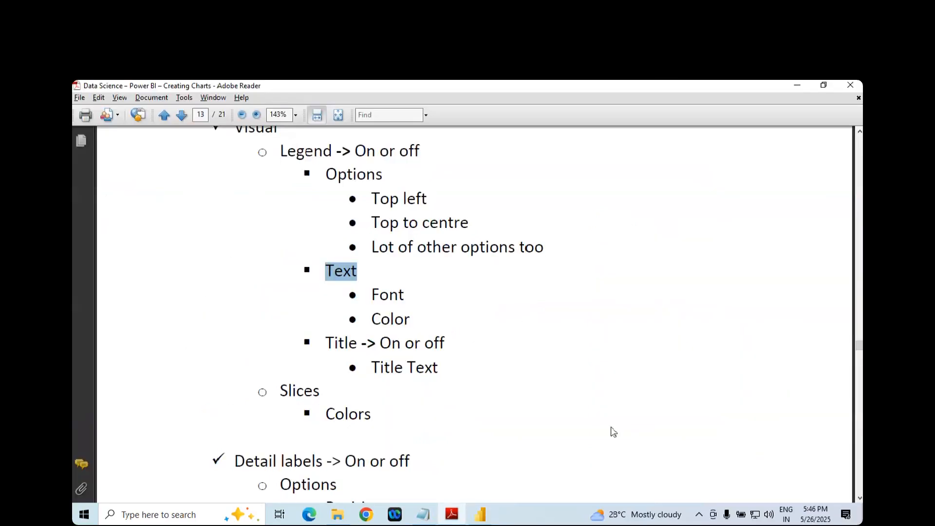
pyautogui.hotkey('alt', 'Tab')
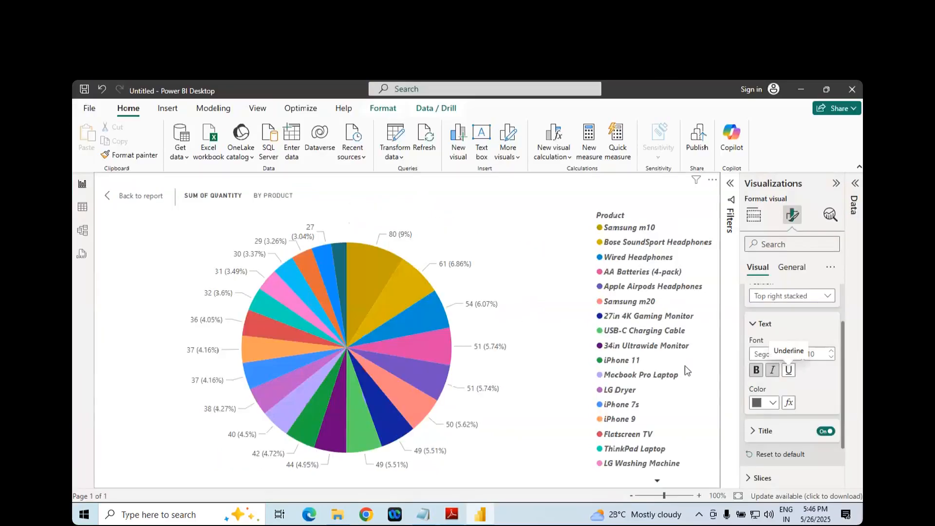
pyautogui.click(757, 404)
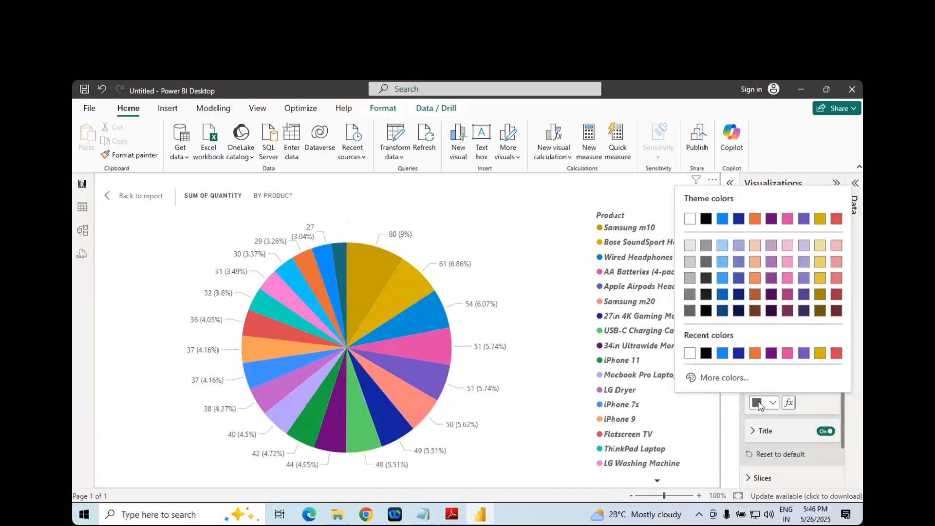
pyautogui.click(836, 354)
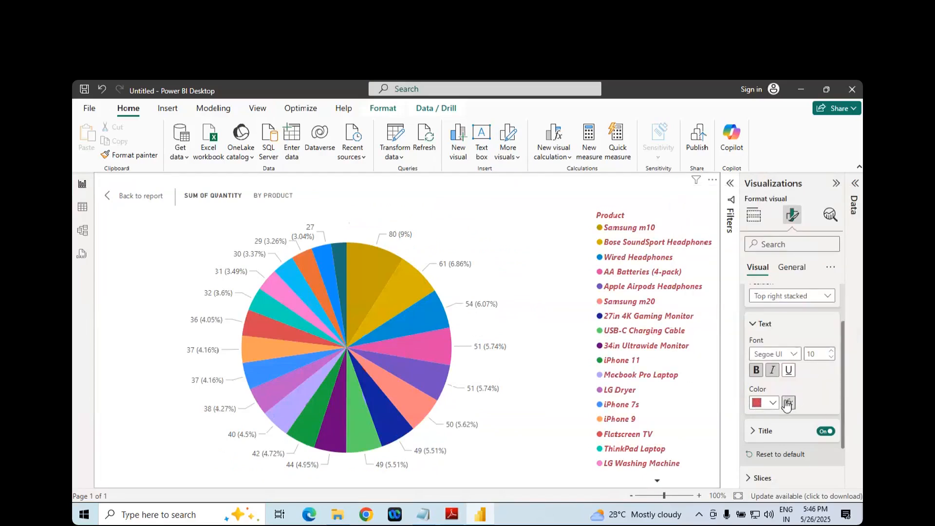
# - Switch the legend title off and back on, and reset the legend settings to default
pyautogui.scroll(-1, 779, 397)
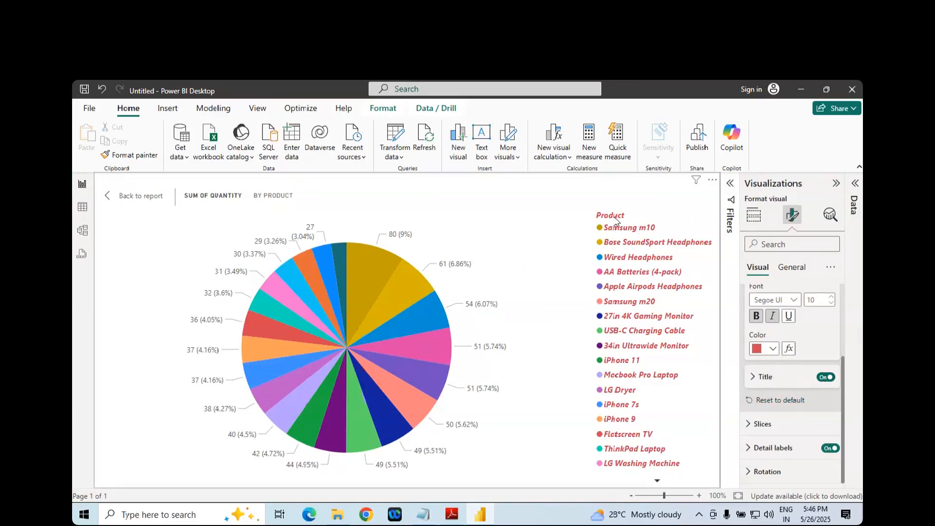
pyautogui.click(825, 377)
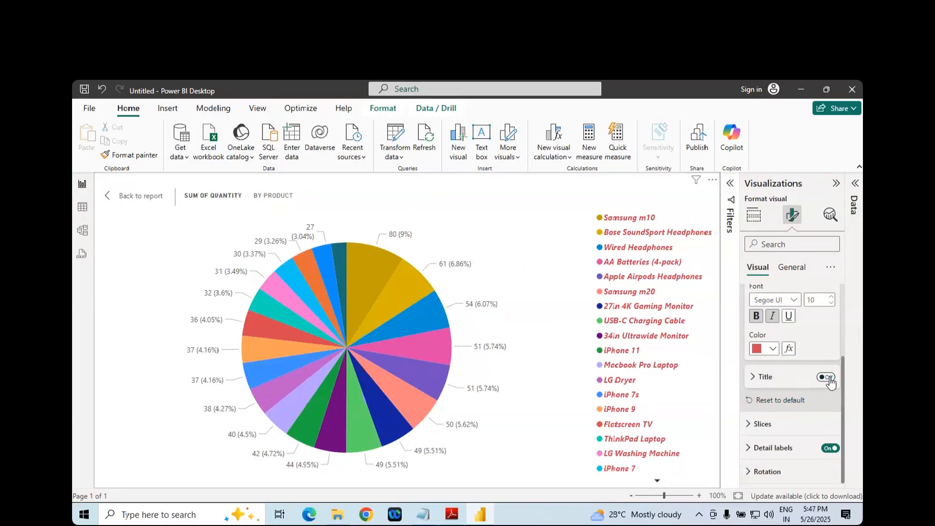
pyautogui.click(825, 378)
pyautogui.click(825, 377)
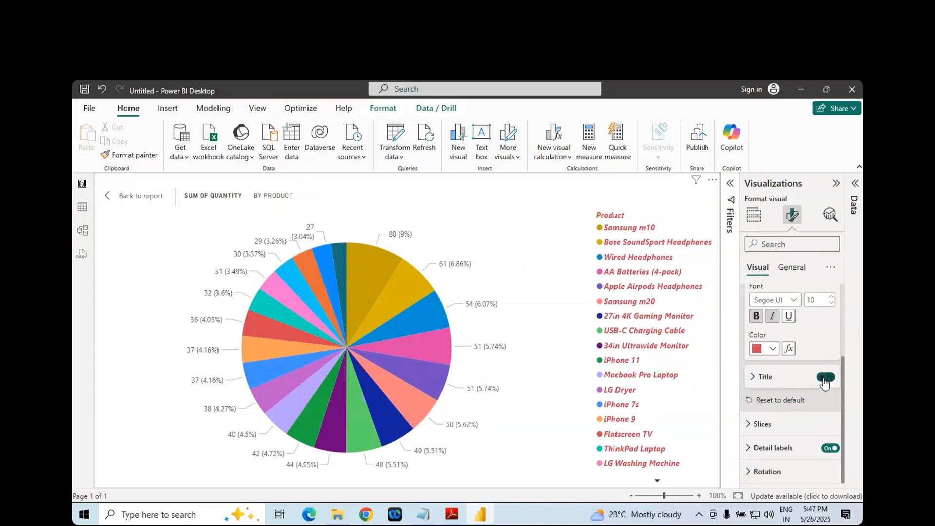
pyautogui.click(780, 400)
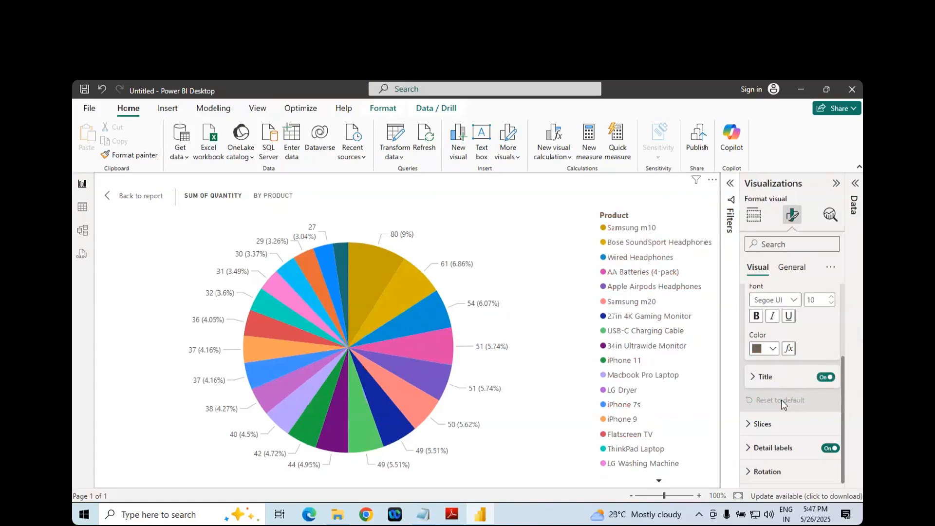
# - Find and highlight the Slices item in the Adobe Reader notes, and return to Power BI Desktop
pyautogui.hotkey('alt', 'Tab')
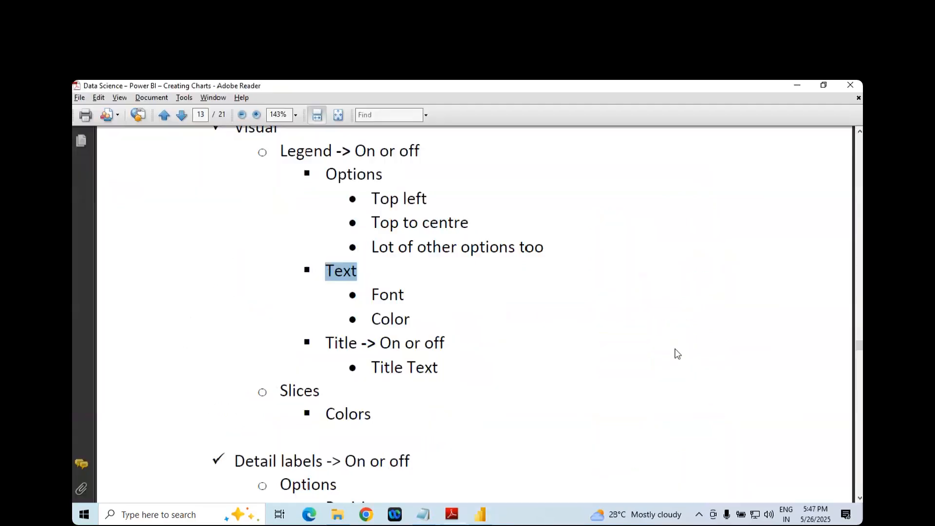
pyautogui.scroll(-4, 551, 331)
pyautogui.scroll(-1, 366, 249)
pyautogui.doubleClick(295, 251)
pyautogui.hotkey('alt', 'Tab')
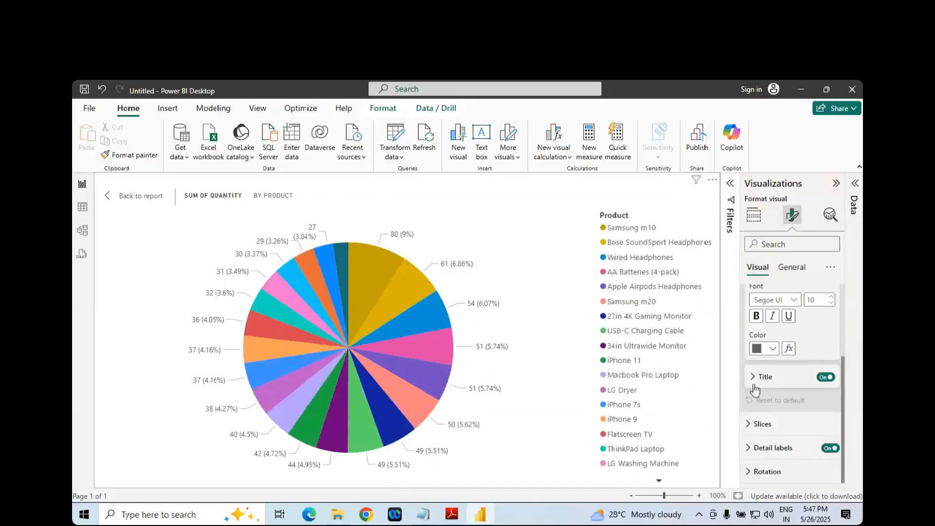
# - Collapse the Legend settings, expand the Slices settings and look through the color options for each product
pyautogui.scroll(3, 762, 436)
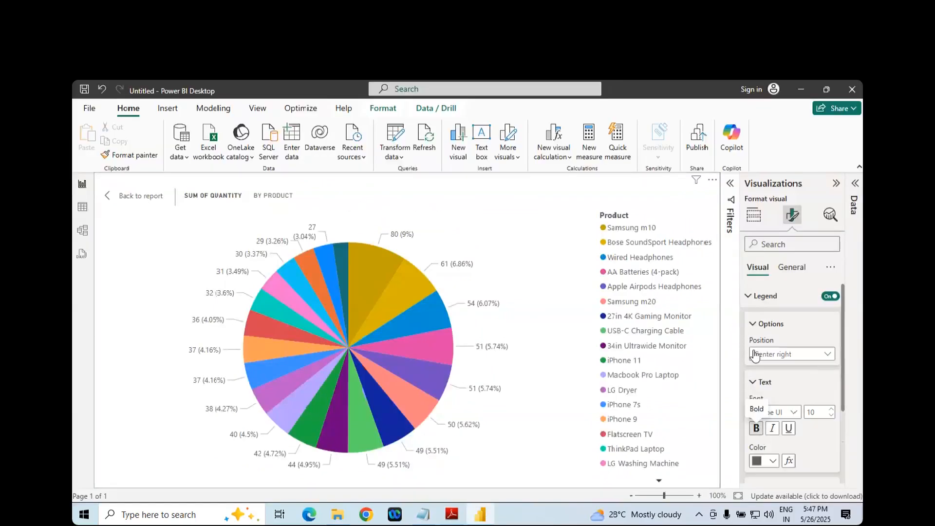
pyautogui.click(748, 298)
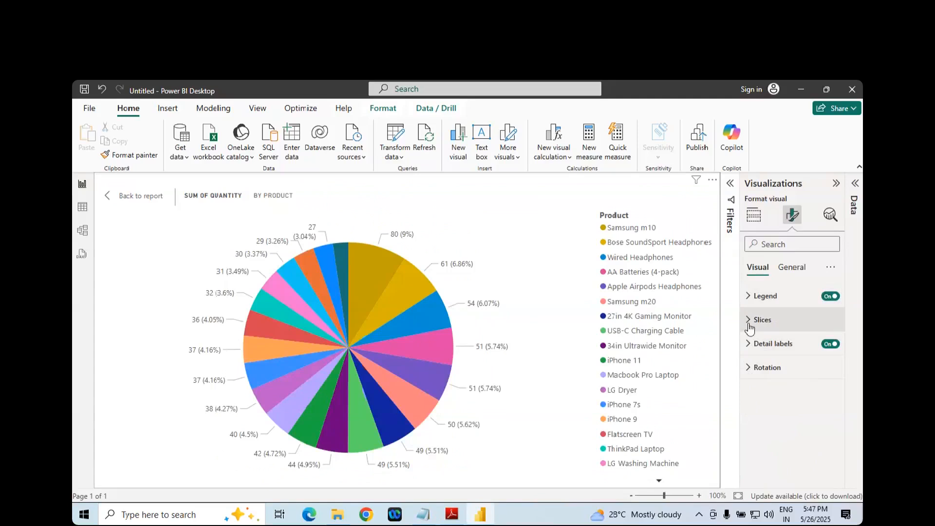
pyautogui.click(749, 321)
pyautogui.scroll(-5, 777, 402)
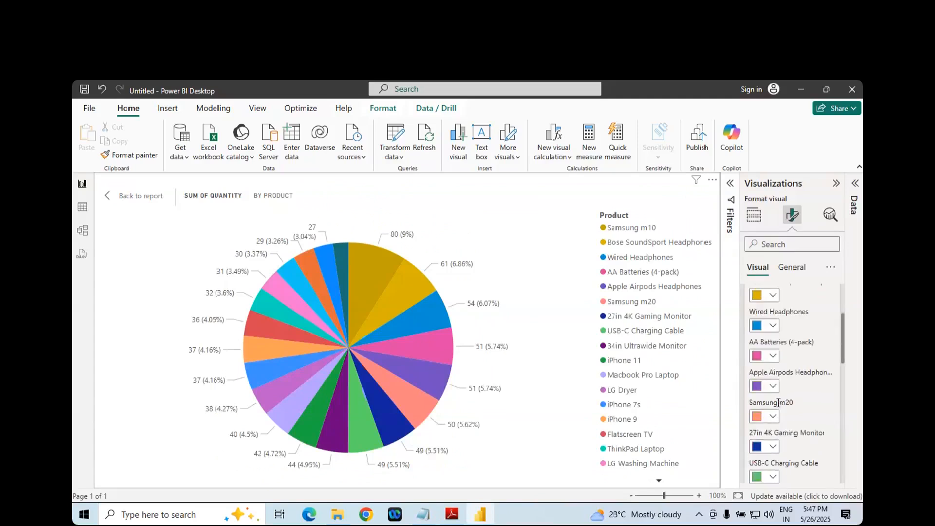
pyautogui.scroll(5, 777, 402)
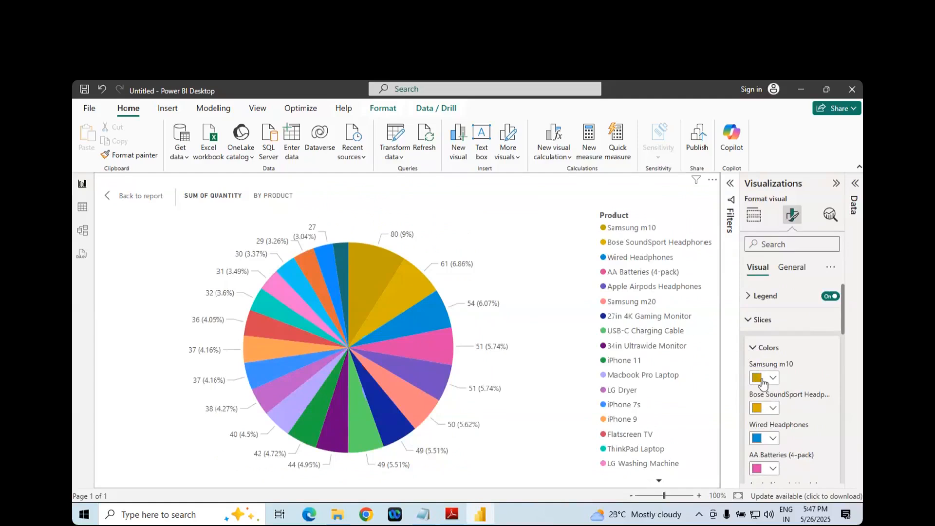
# - Color the Samsung m10 slice red and the Bose SoundSport Headphones slice dark red, and collapse the Slices settings
pyautogui.click(771, 379)
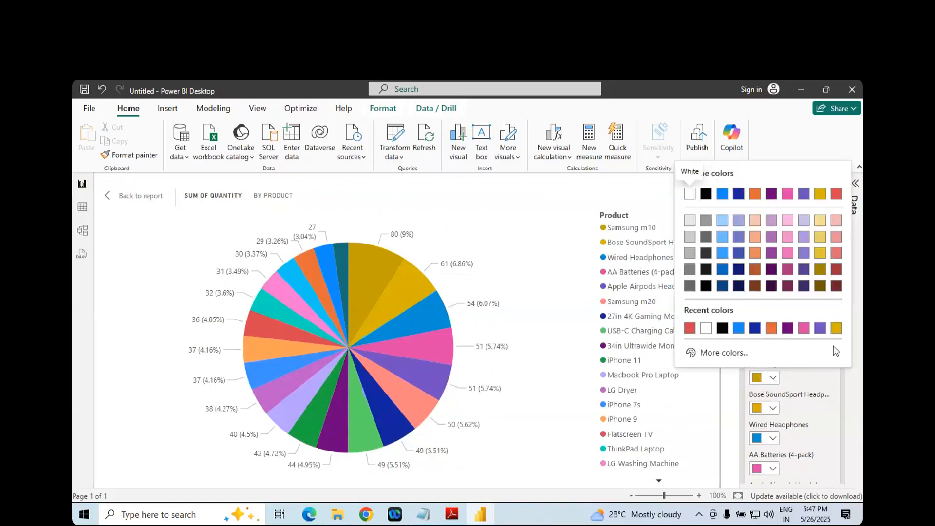
pyautogui.click(689, 328)
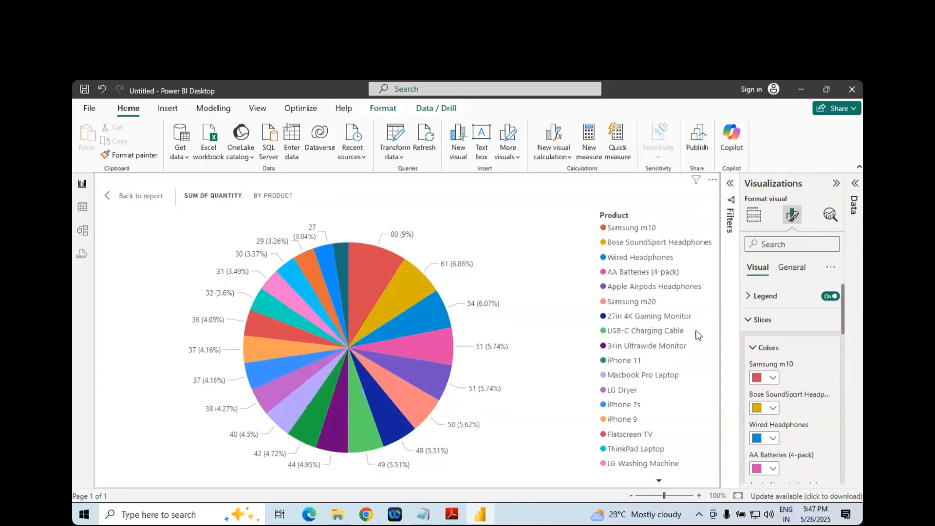
pyautogui.click(773, 409)
pyautogui.click(836, 315)
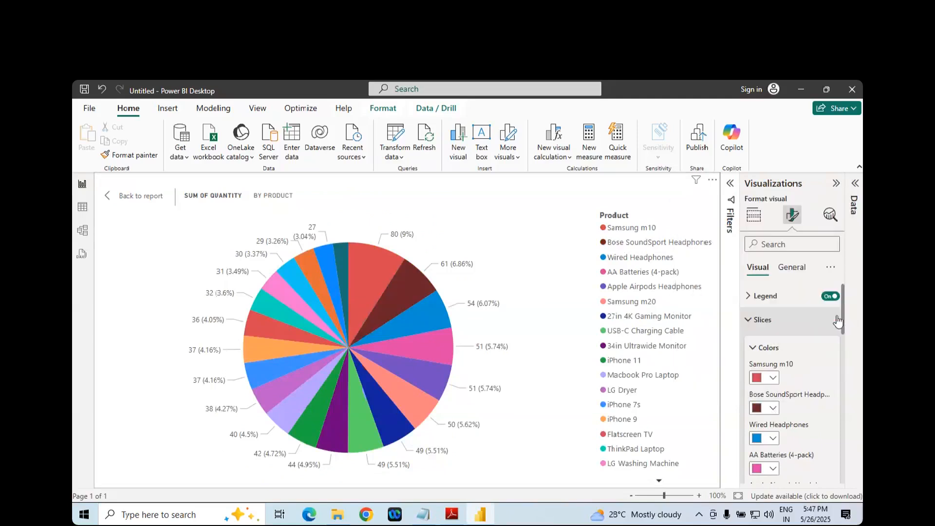
pyautogui.moveTo(404, 286)
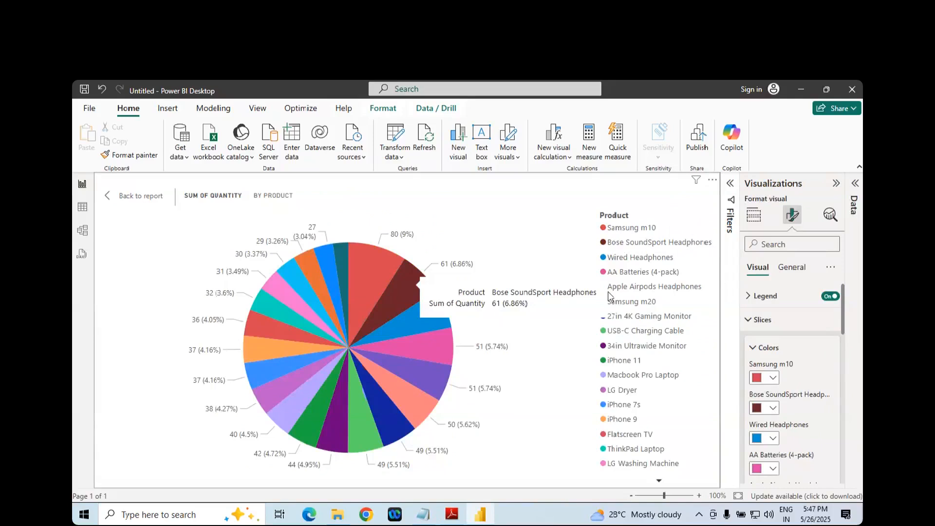
pyautogui.click(750, 324)
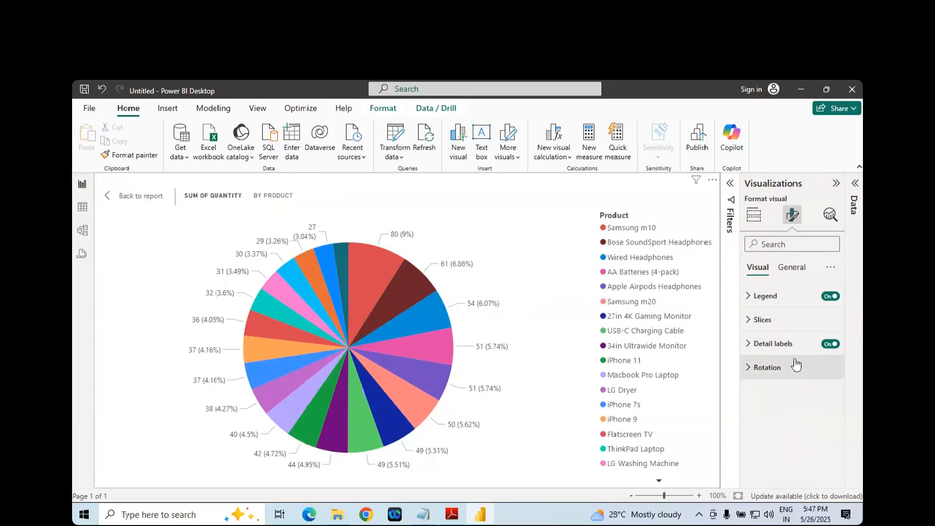
# - Switch the detail labels off and back on, and expand their settings
pyautogui.click(829, 345)
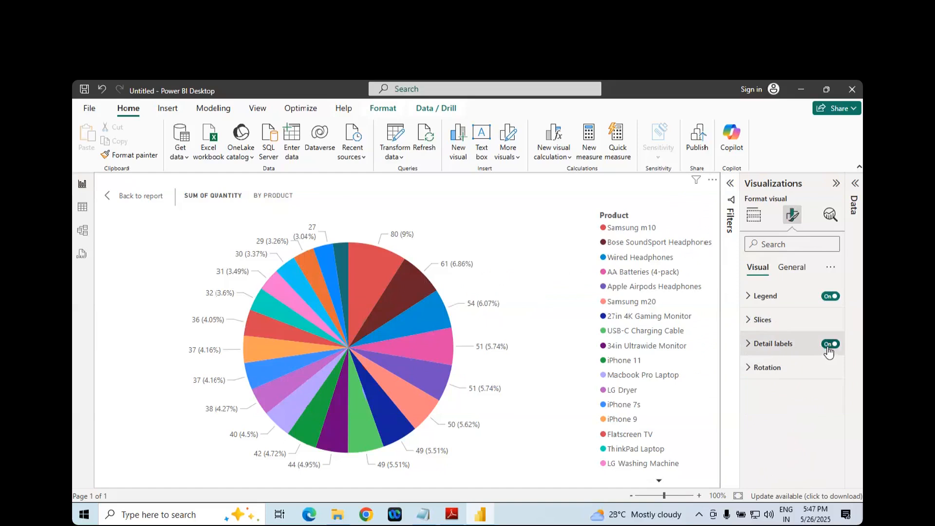
pyautogui.click(831, 345)
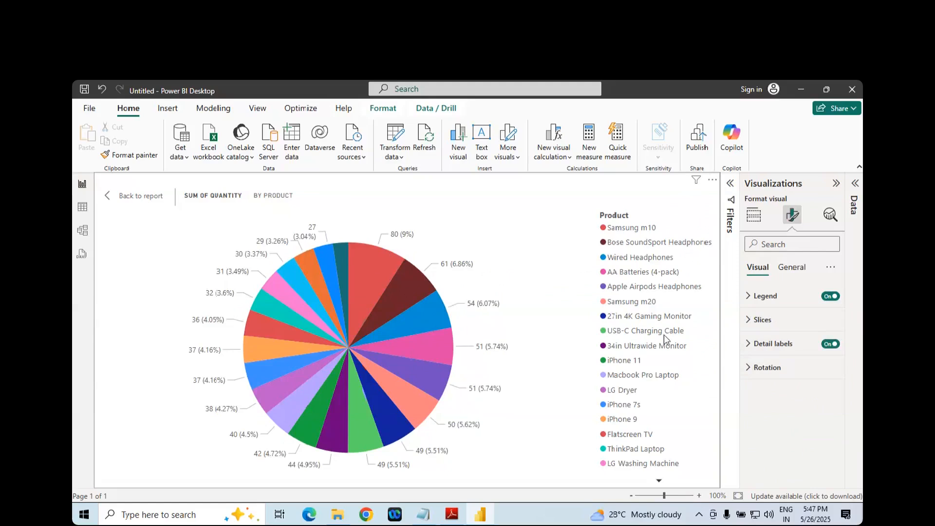
pyautogui.click(750, 346)
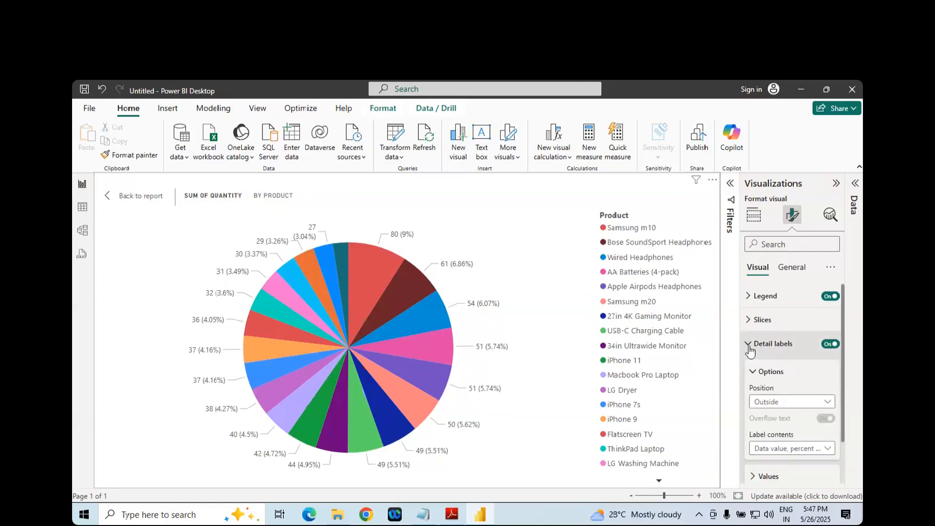
# - Try the Inside and Prefer outside positions for the detail labels, and set the position back to Outside
pyautogui.click(776, 403)
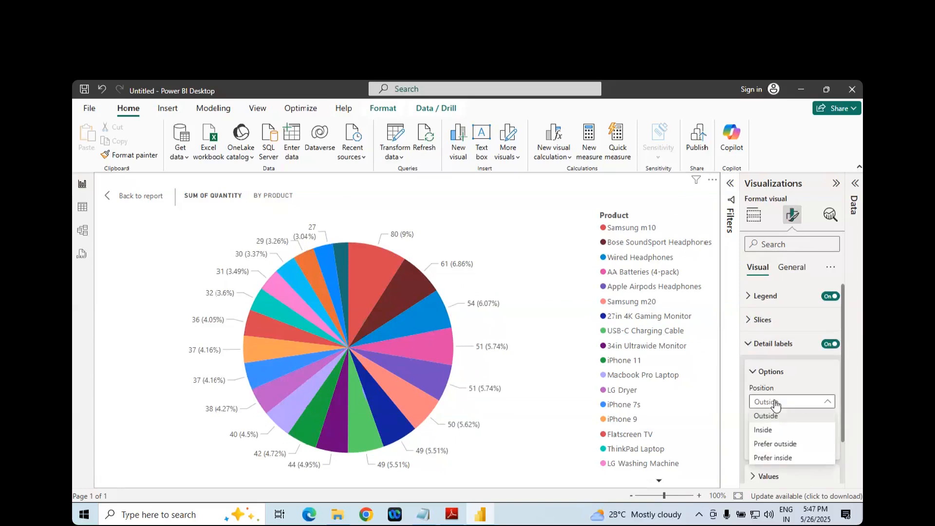
pyautogui.click(771, 428)
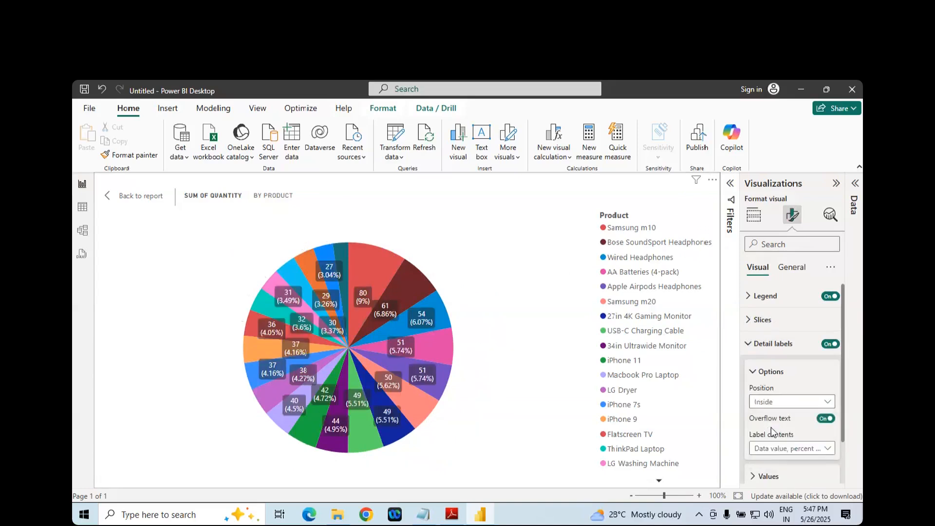
pyautogui.click(770, 403)
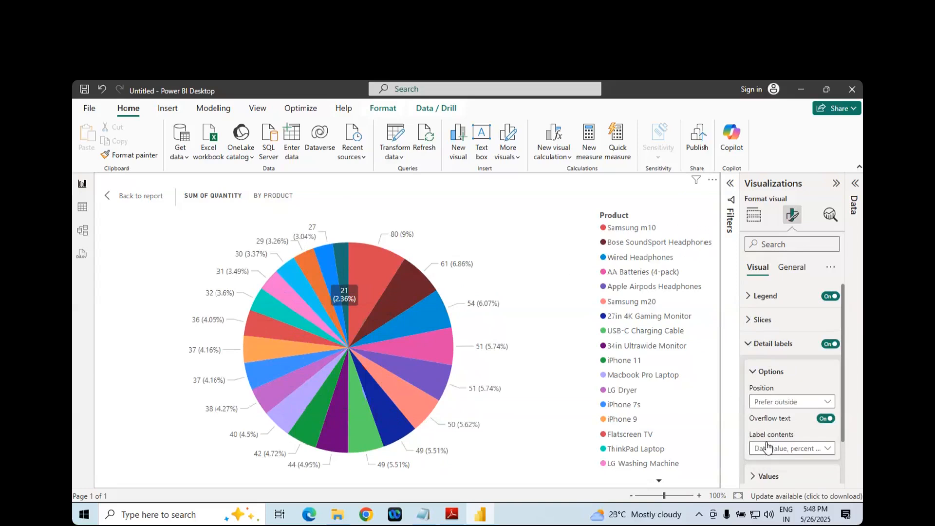
pyautogui.click(768, 402)
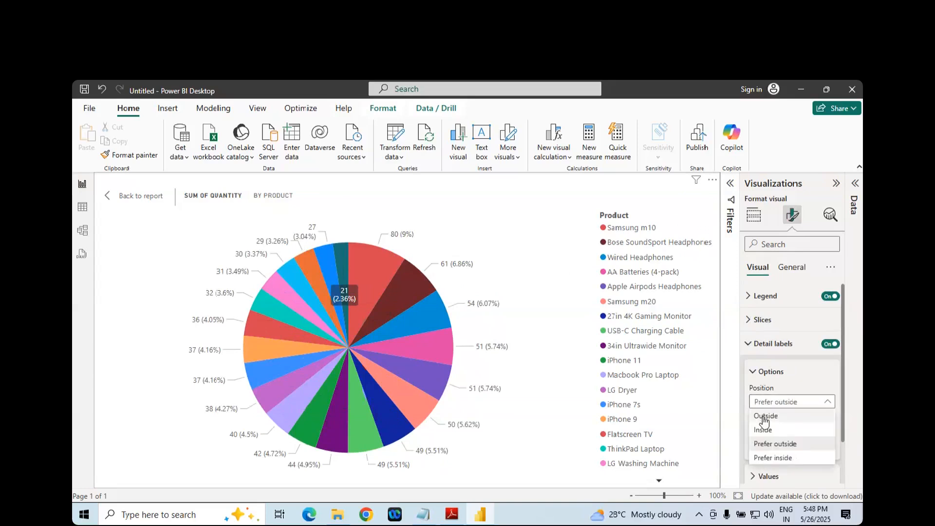
pyautogui.click(766, 416)
pyautogui.click(798, 402)
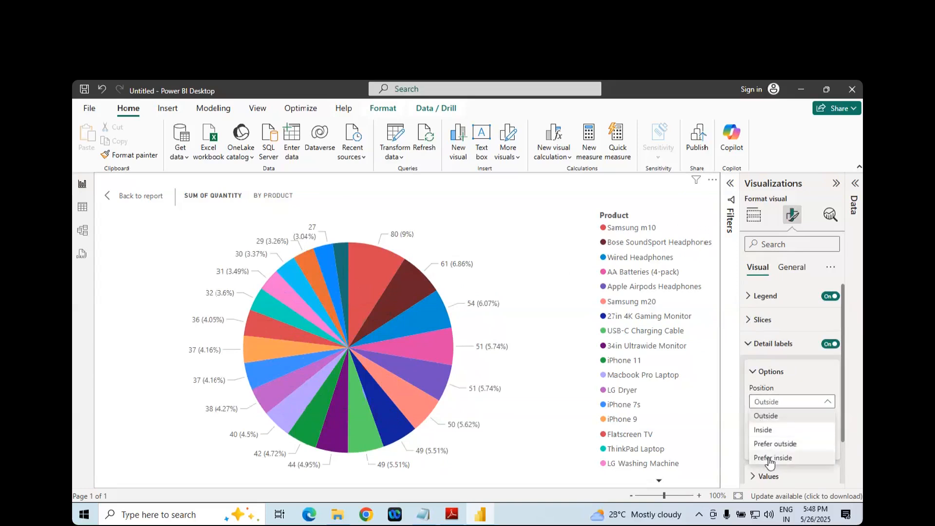
pyautogui.click(761, 377)
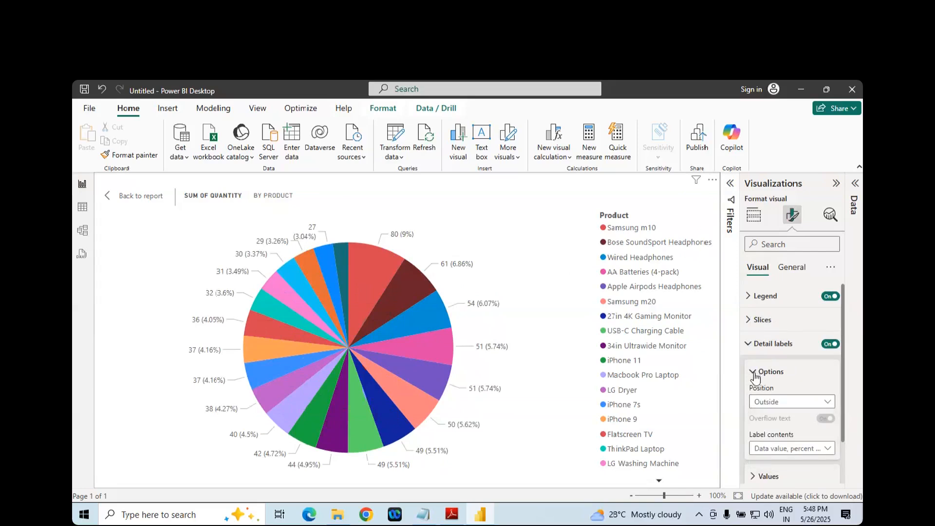
# - Try the detail label contents Category, Data value and Percent of total in turn
pyautogui.scroll(-1, 793, 429)
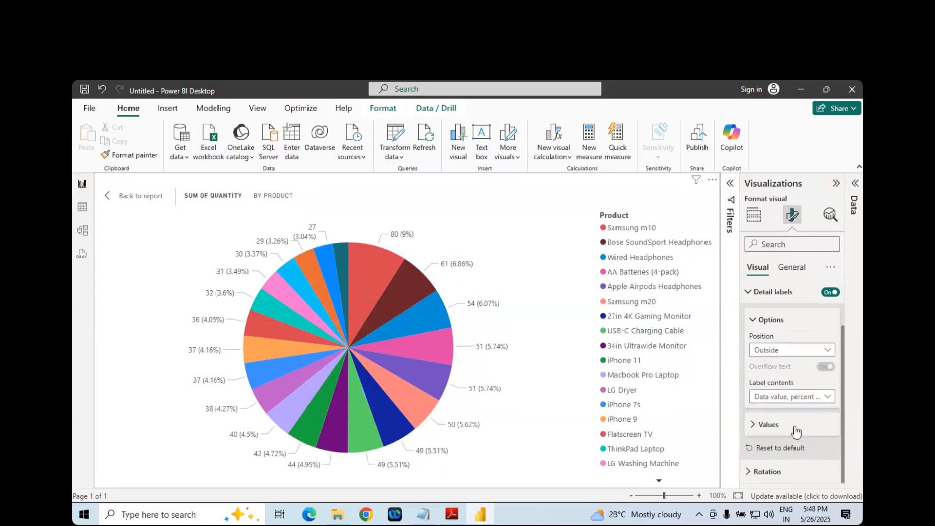
pyautogui.click(763, 399)
pyautogui.click(764, 411)
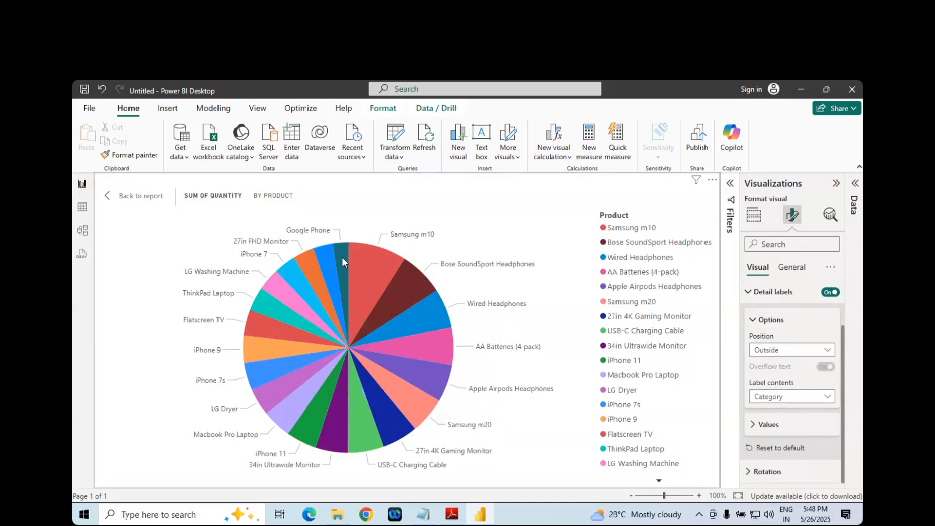
pyautogui.click(754, 398)
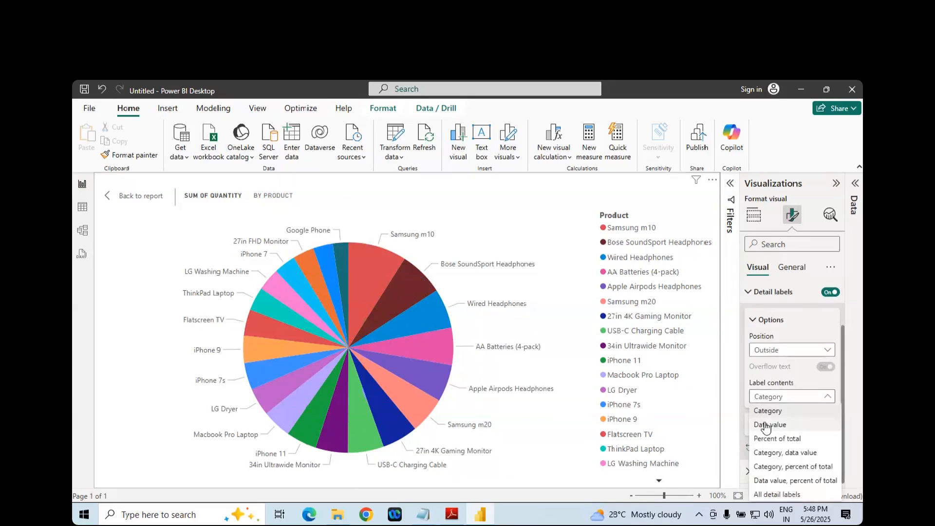
pyautogui.click(766, 426)
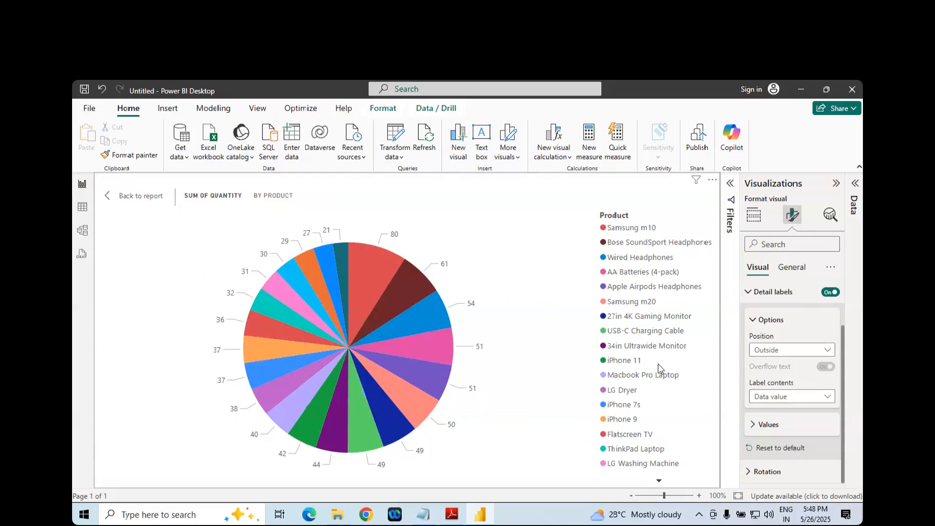
pyautogui.click(769, 400)
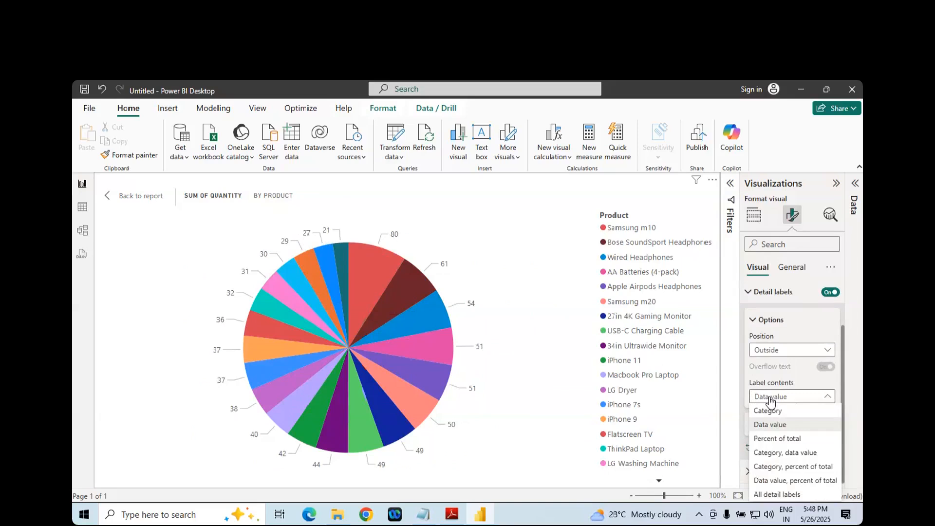
pyautogui.click(775, 439)
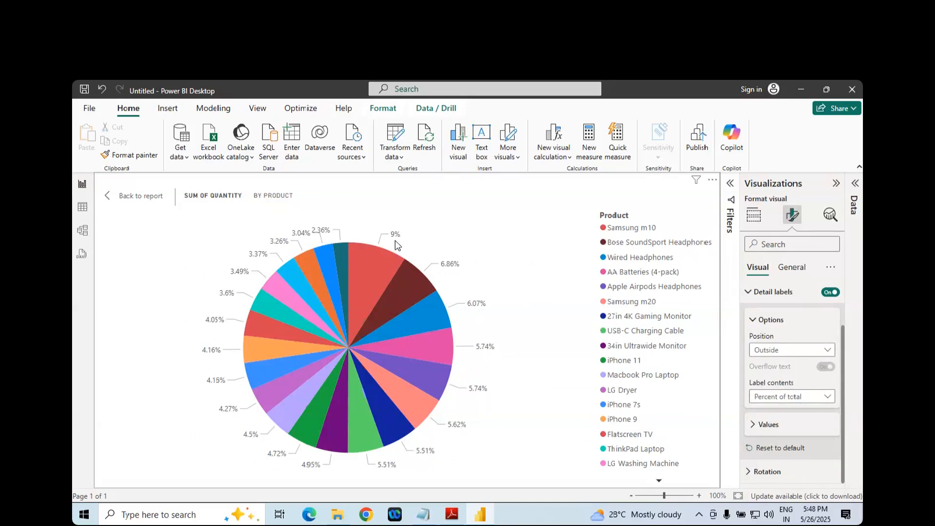
# - Try the combined label contents: Category, percent of total; Category, data value; Data value, percent of total; and All detail labels
pyautogui.click(781, 397)
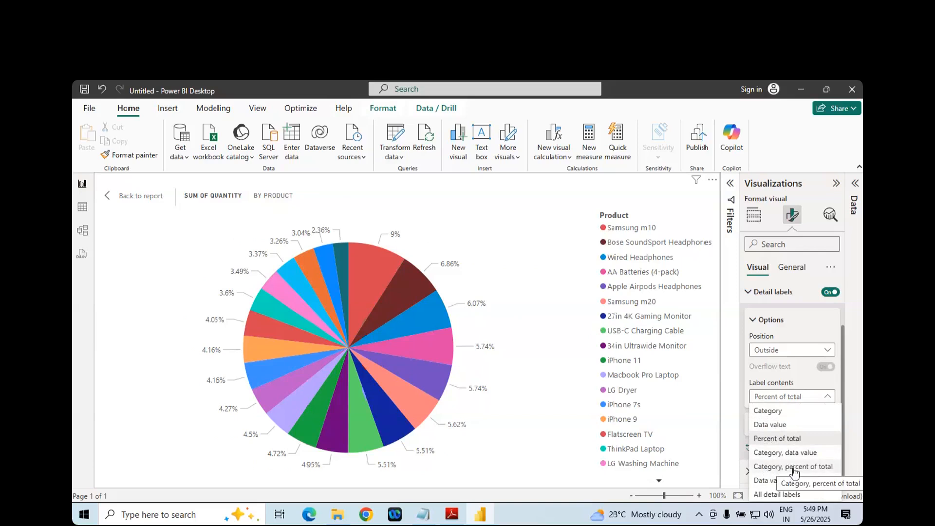
pyautogui.click(795, 467)
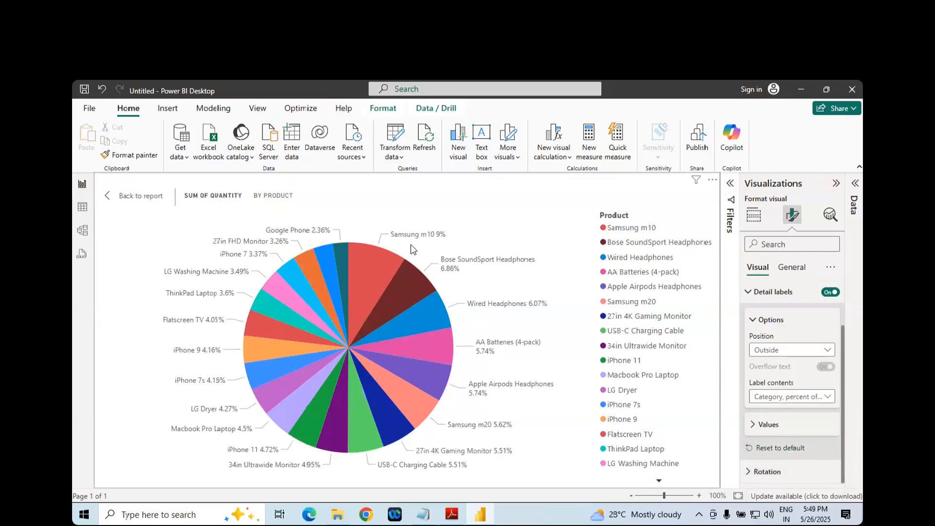
pyautogui.click(787, 397)
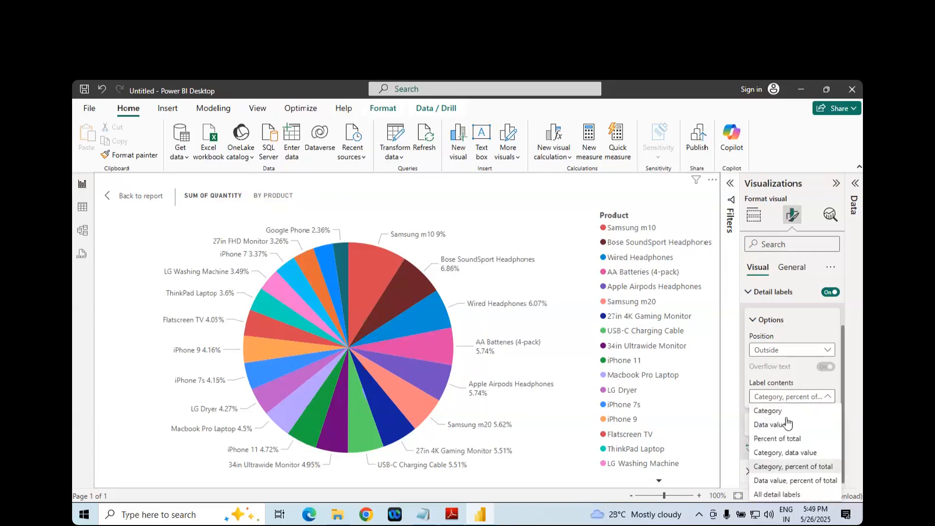
pyautogui.click(788, 453)
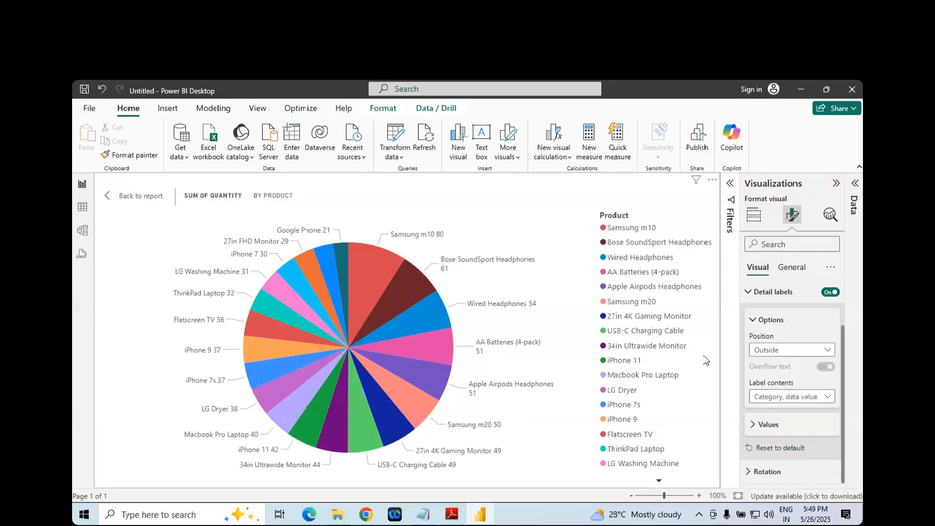
pyautogui.click(782, 397)
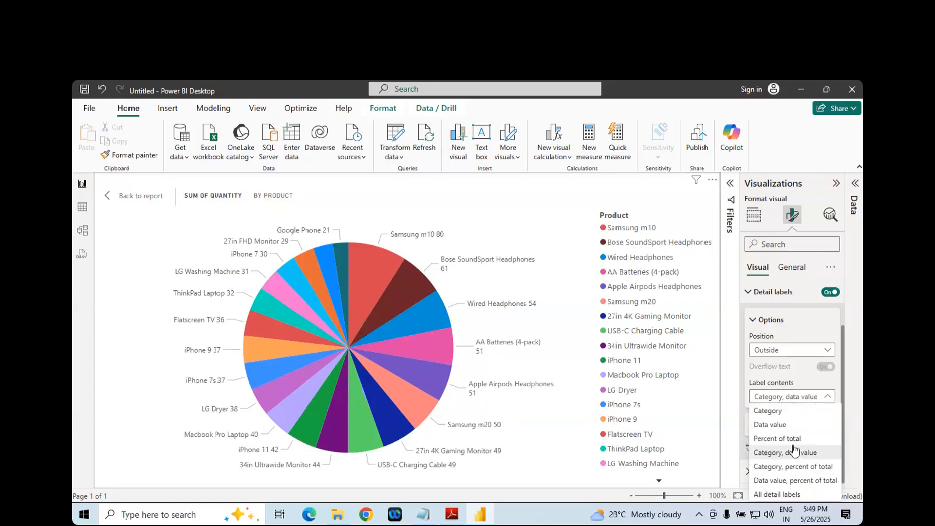
pyautogui.click(784, 481)
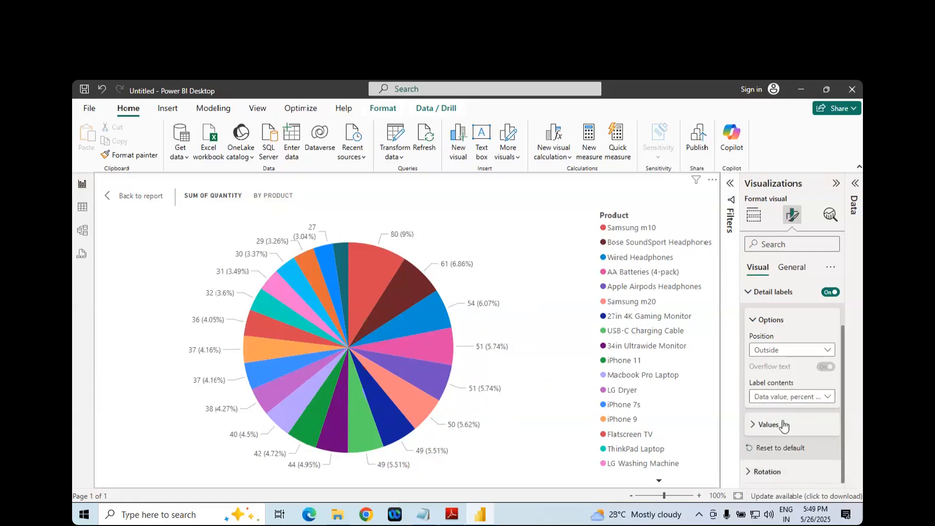
pyautogui.click(783, 397)
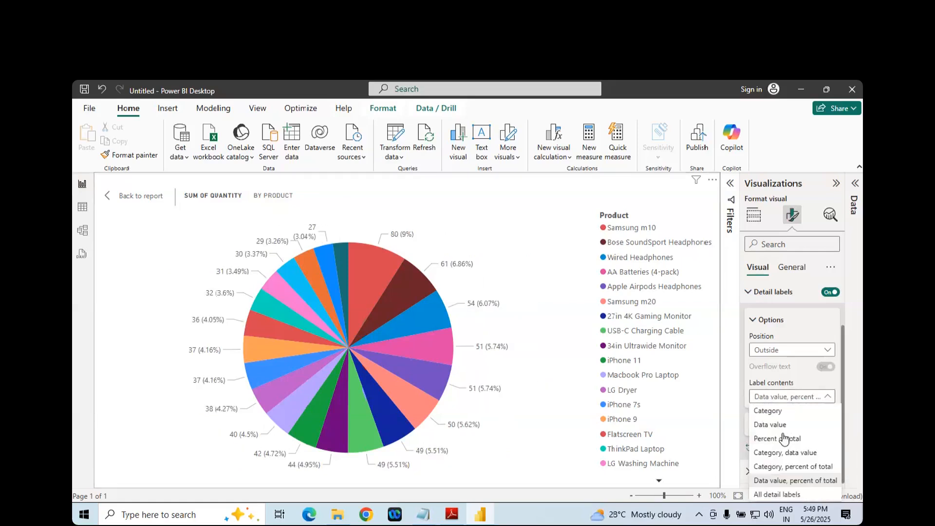
pyautogui.click(778, 494)
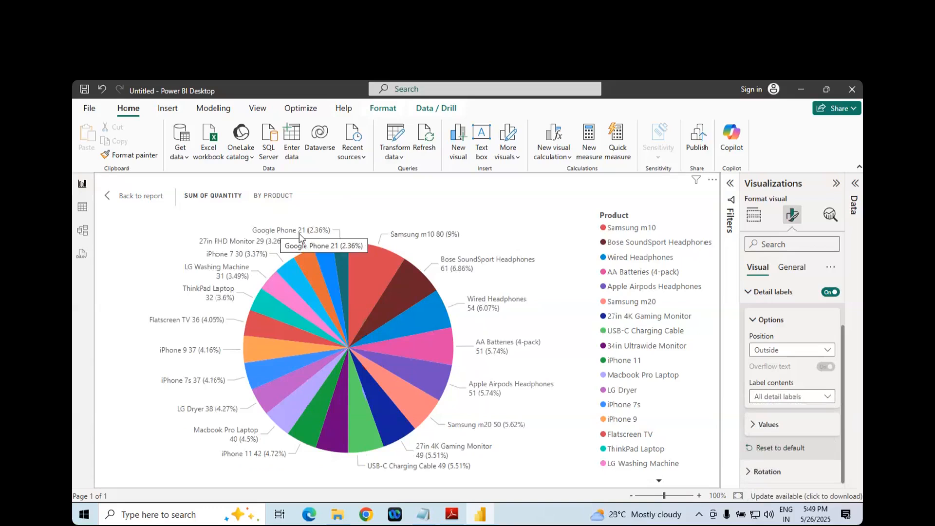
# - Reset the detail labels to default, collapse their settings and take a brief look at the Rotation settings
pyautogui.click(763, 448)
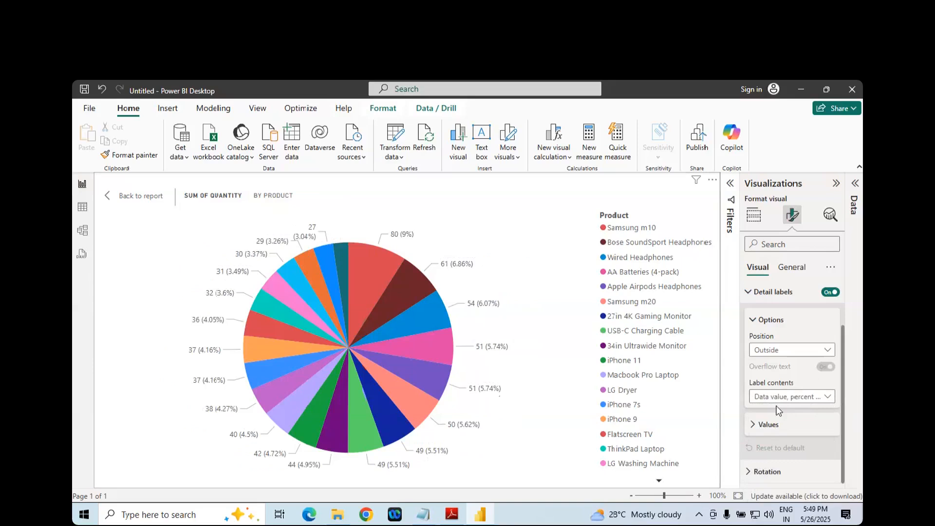
pyautogui.scroll(2, 778, 413)
pyautogui.click(745, 346)
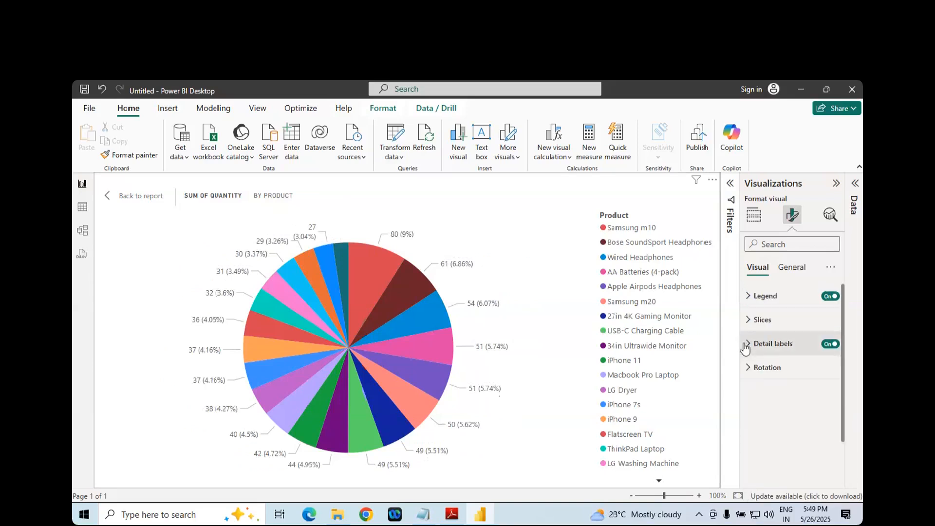
pyautogui.click(748, 371)
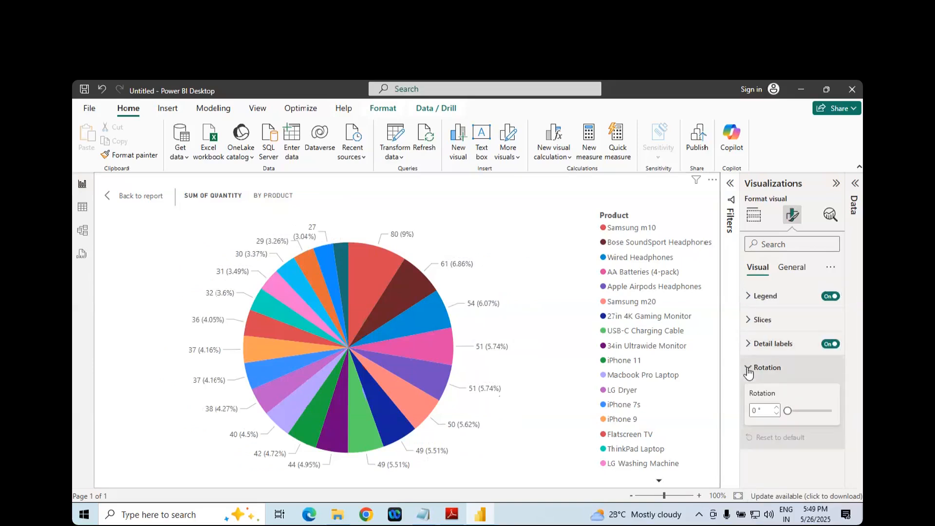
pyautogui.click(749, 370)
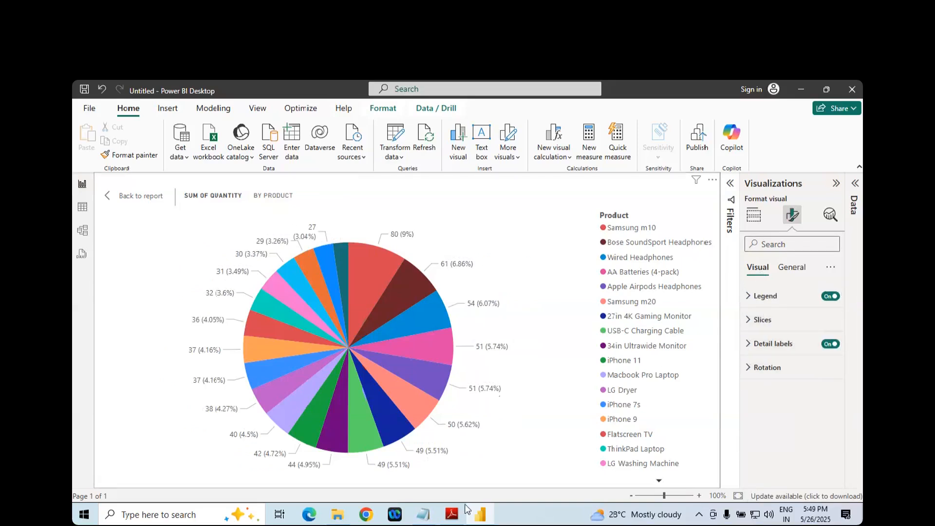
# - Review the notes on detail label positions and label contents in Adobe Reader, and return to Power BI Desktop
pyautogui.click(452, 514)
pyautogui.scroll(-3, 414, 328)
pyautogui.scroll(-4, 452, 335)
pyautogui.scroll(2, 454, 336)
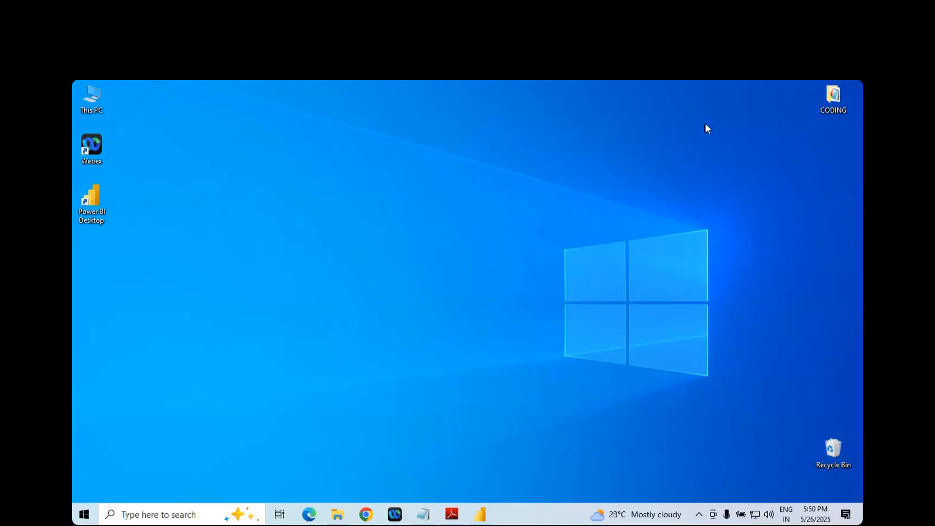
pyautogui.click(452, 515)
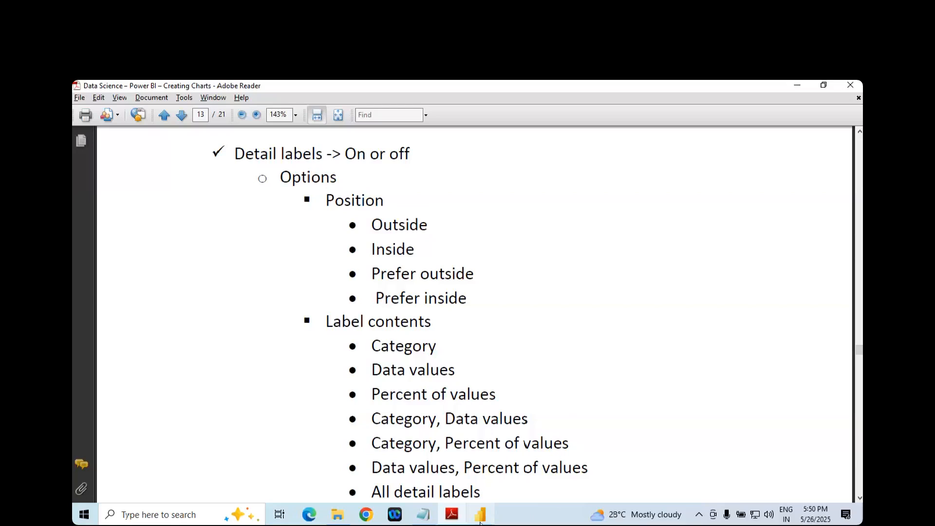
pyautogui.click(480, 517)
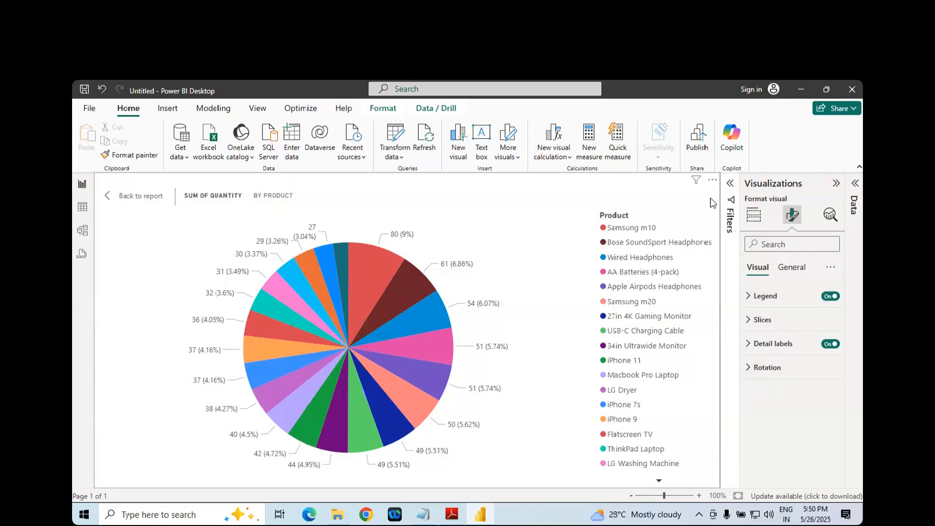
# - Enlarge the pie chart in focus mode, then switch to Adobe Reader and look over the Donut Chart section of the notes
pyautogui.click(836, 186)
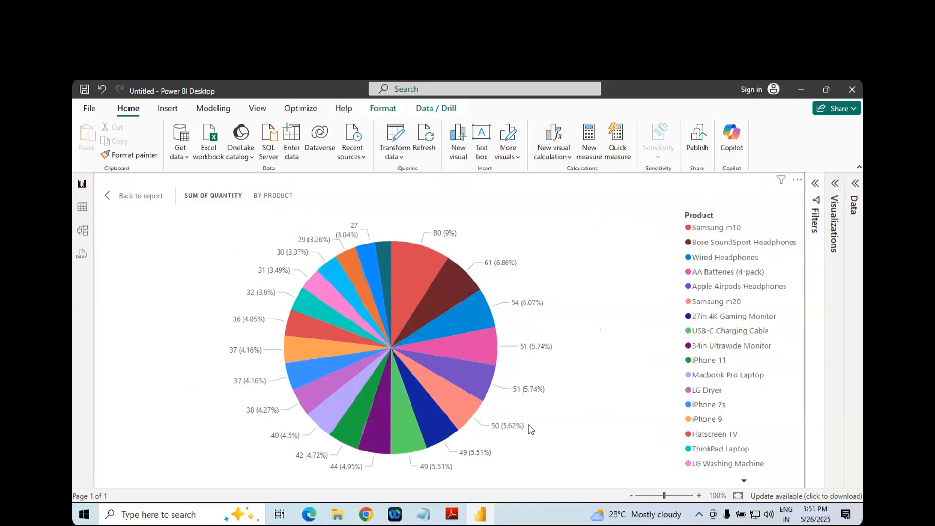
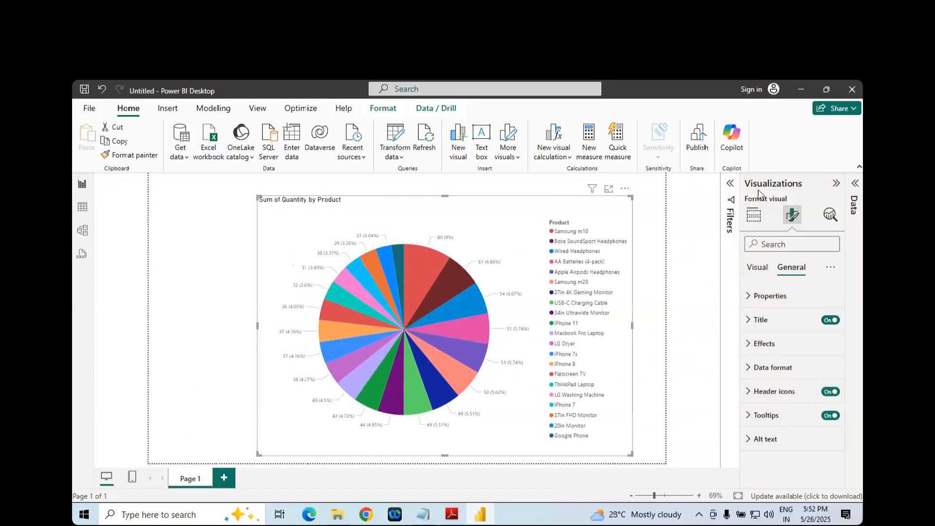
pyautogui.click(608, 190)
pyautogui.click(450, 519)
pyautogui.scroll(-5, 476, 332)
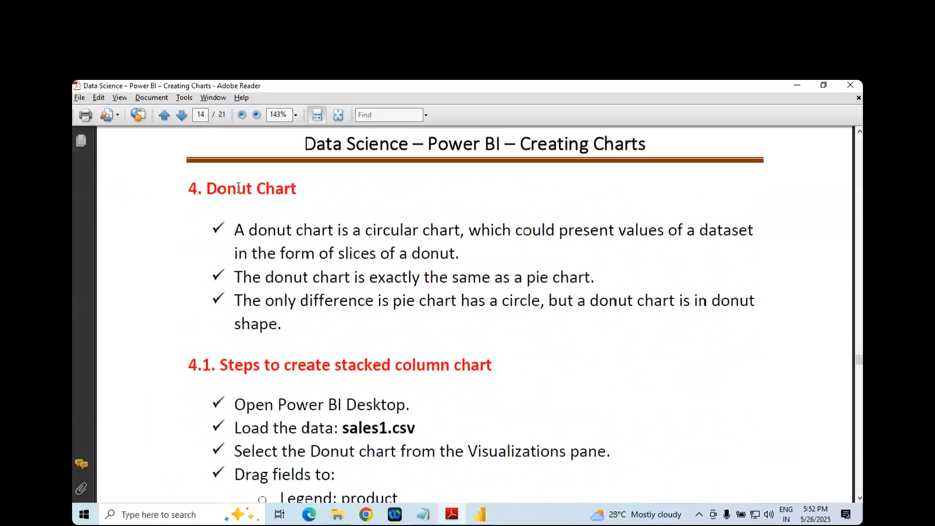
pyautogui.scroll(-3, 296, 254)
pyautogui.scroll(5, 448, 316)
# - Switch to Power BI Desktop and start a new blank report without saving the pie chart report
pyautogui.click(480, 515)
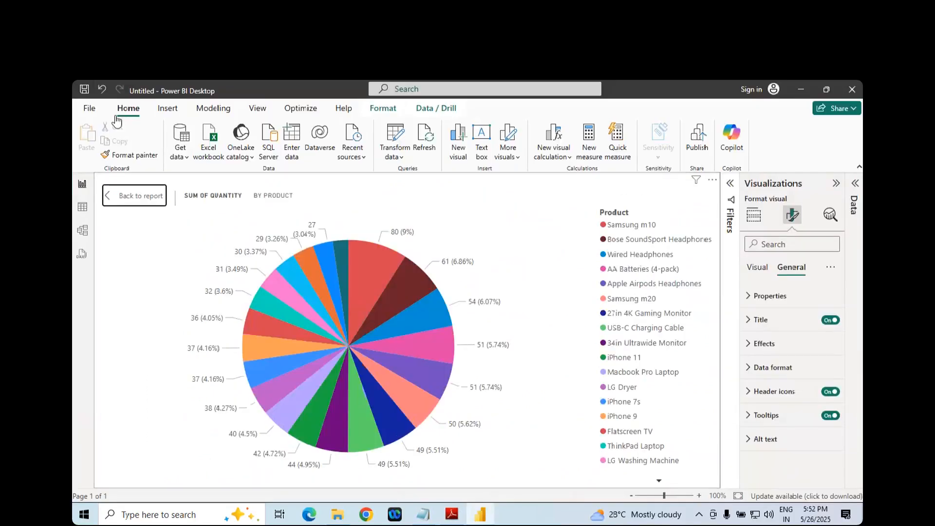
pyautogui.click(90, 110)
pyautogui.click(267, 180)
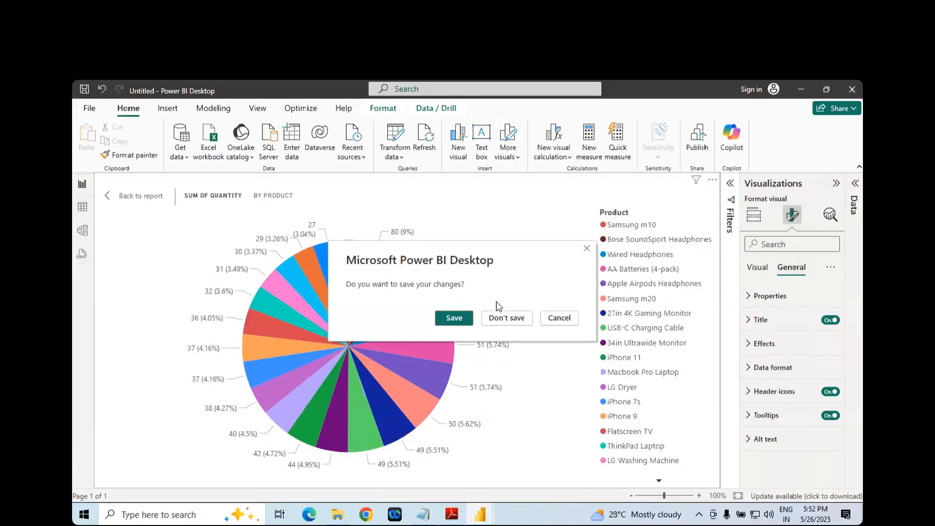
pyautogui.click(505, 321)
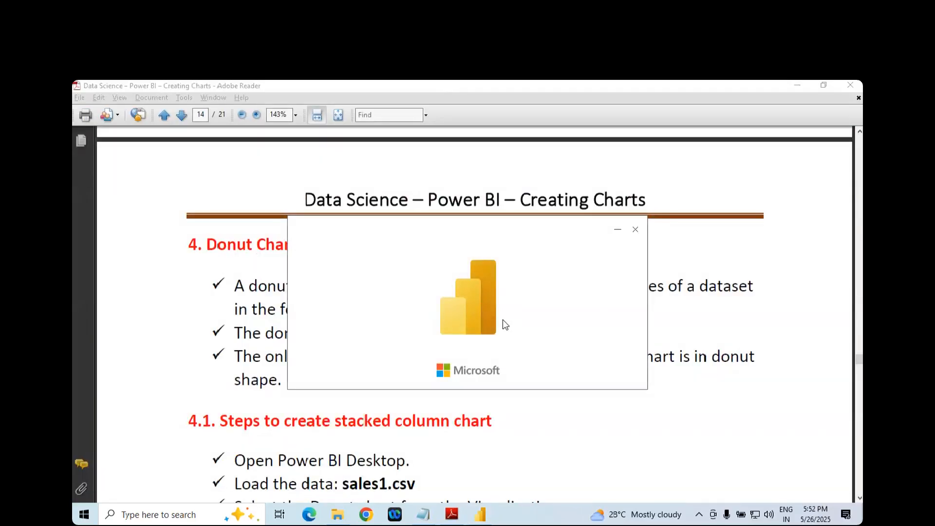
pyautogui.click(626, 236)
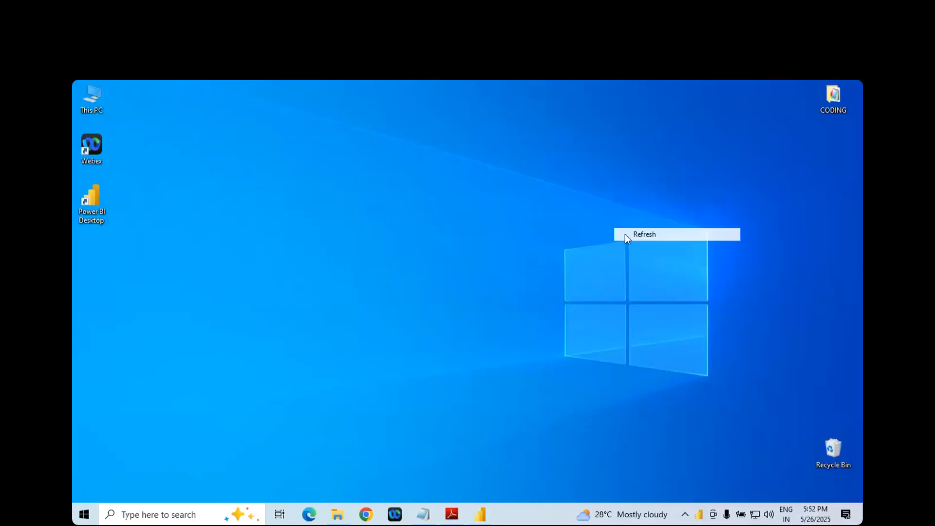
pyautogui.rightClick(625, 234)
pyautogui.click(656, 270)
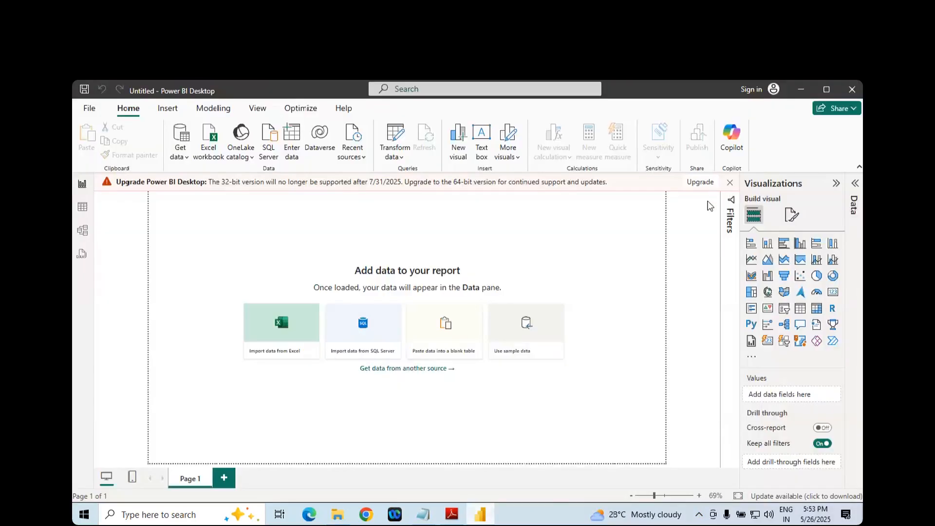
# - Dismiss the upgrade notice and load the sales1 text/CSV file into the new report
pyautogui.click(729, 182)
pyautogui.click(180, 135)
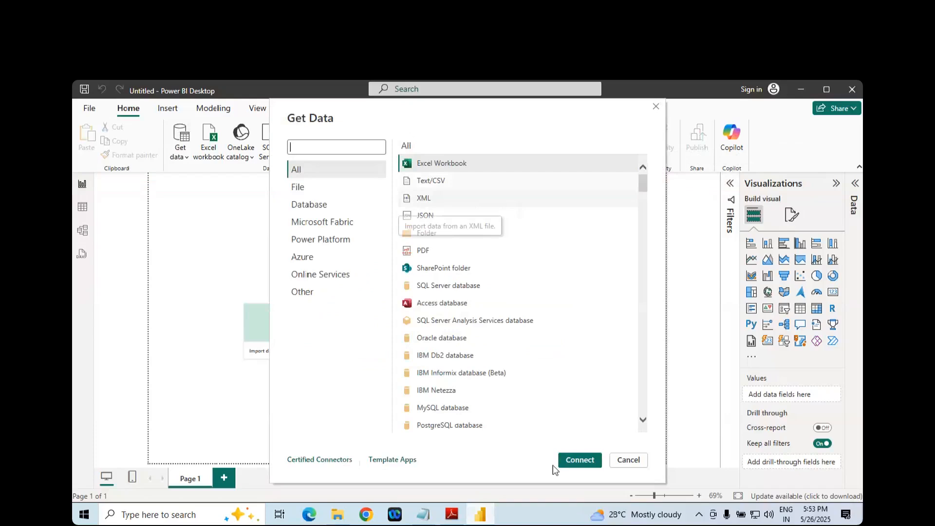
pyautogui.click(628, 460)
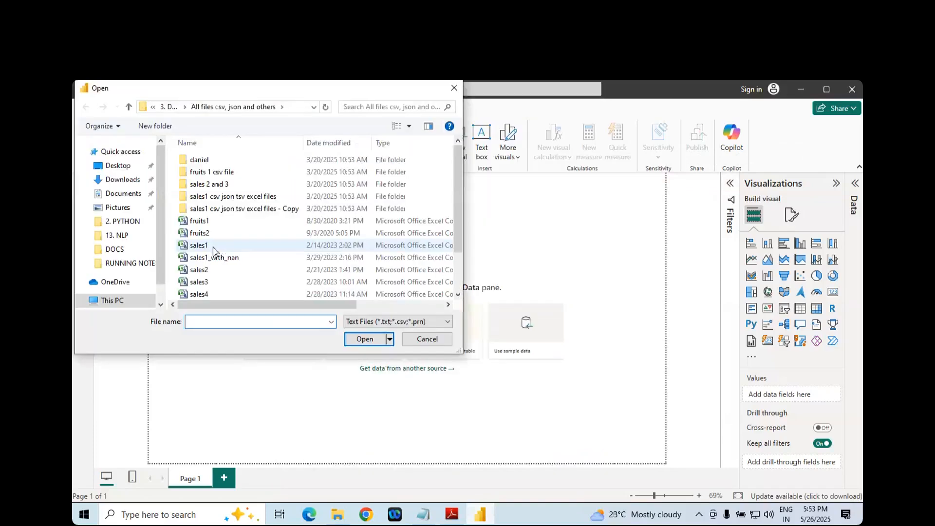
pyautogui.click(210, 246)
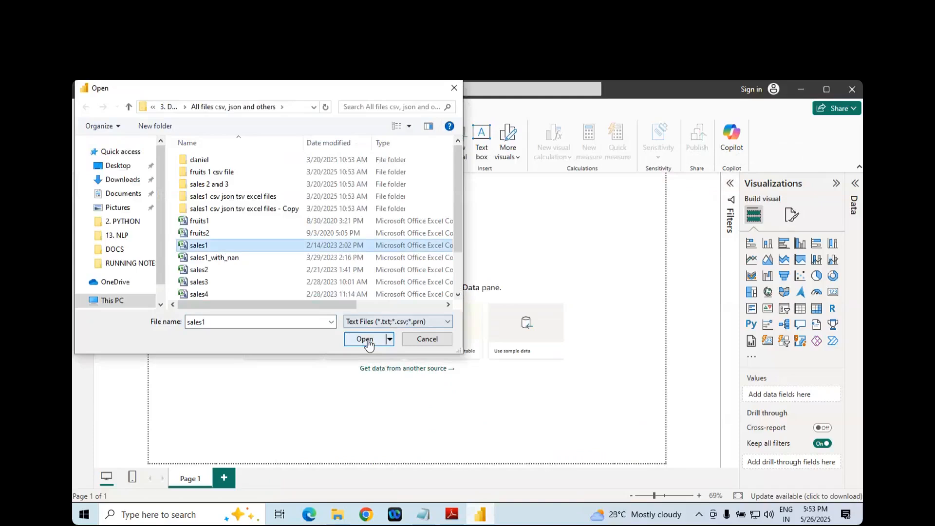
pyautogui.click(365, 339)
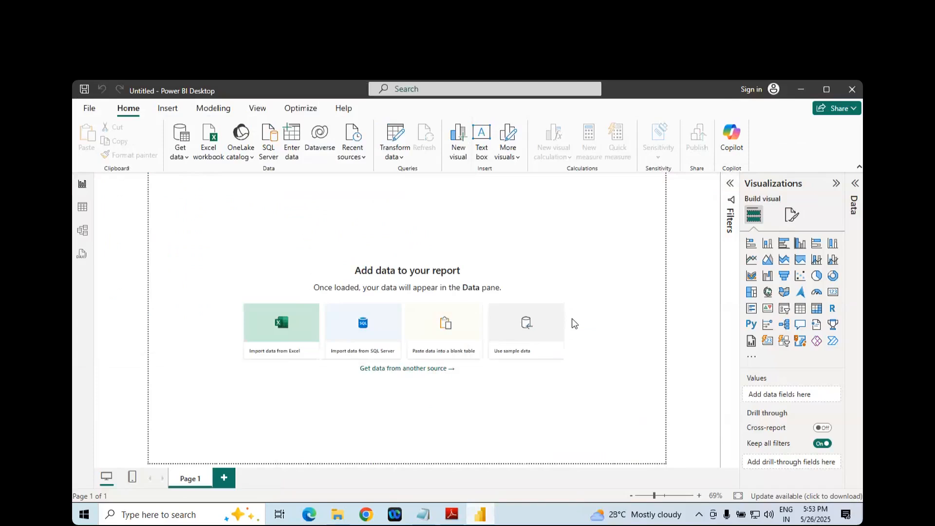
pyautogui.click(562, 459)
# - Read the donut chart definition in the Adobe Reader notes, including how its shape differs from a pie chart
pyautogui.click(449, 522)
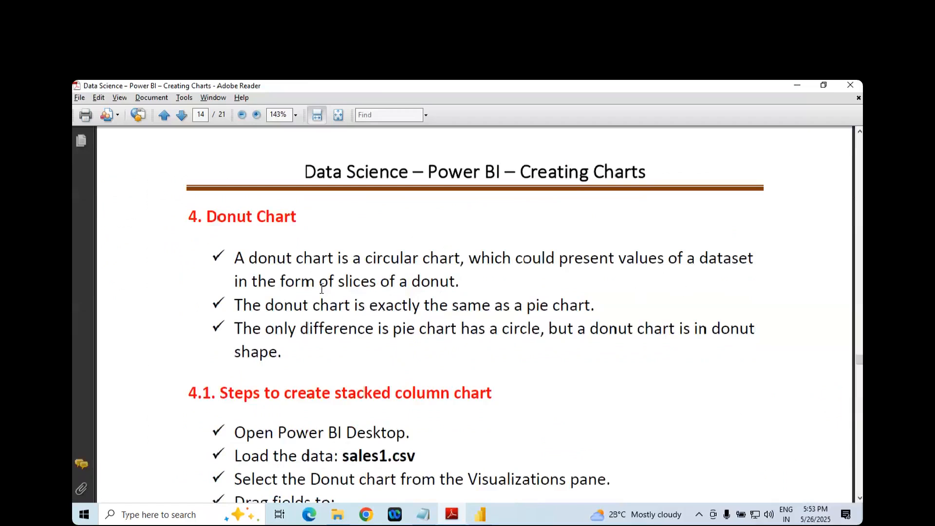
pyautogui.moveTo(320, 282); pyautogui.dragTo(454, 285)
pyautogui.moveTo(265, 307); pyautogui.dragTo(350, 306)
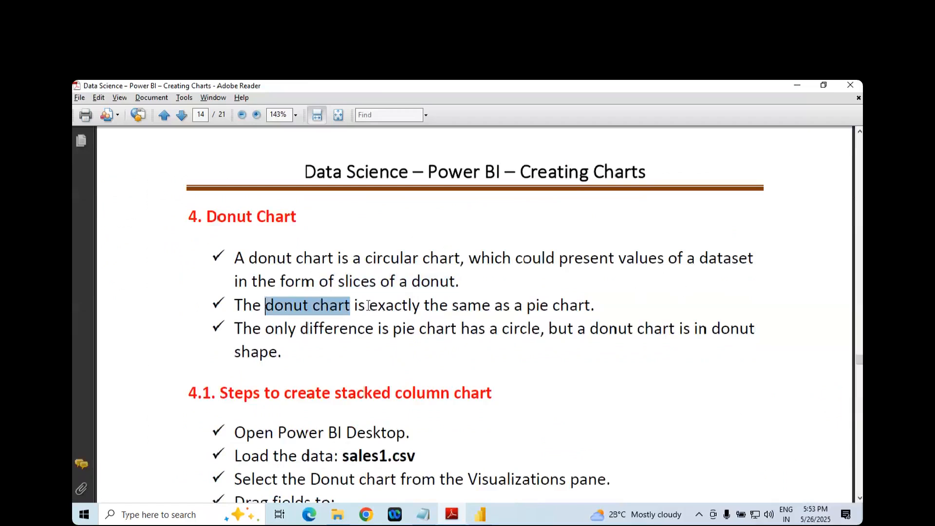
pyautogui.moveTo(448, 306); pyautogui.dragTo(588, 307)
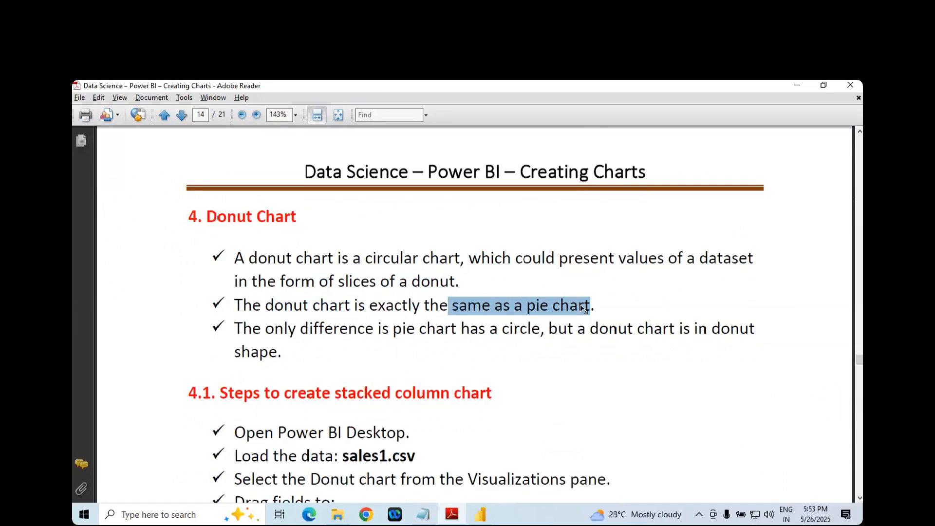
pyautogui.scroll(-1, 409, 324)
pyautogui.click(551, 300)
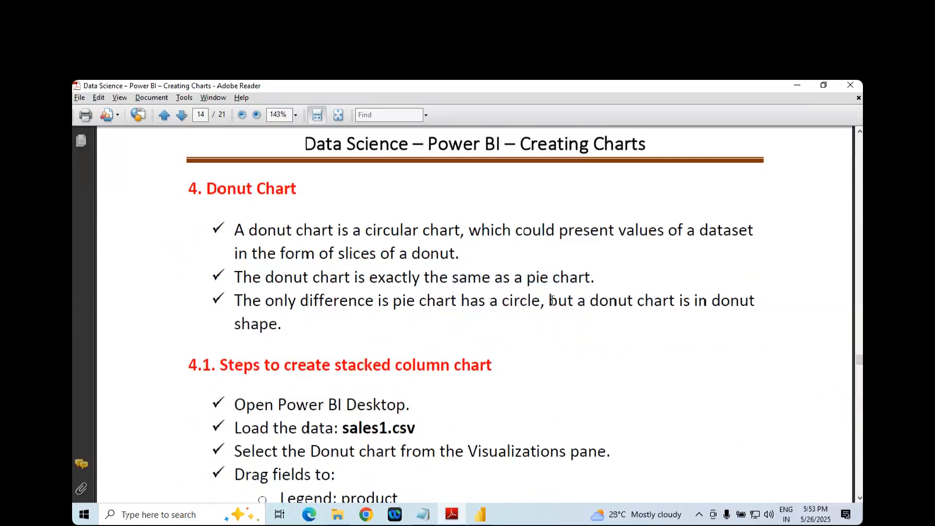
pyautogui.moveTo(574, 301); pyautogui.dragTo(634, 301)
pyautogui.doubleClick(252, 322)
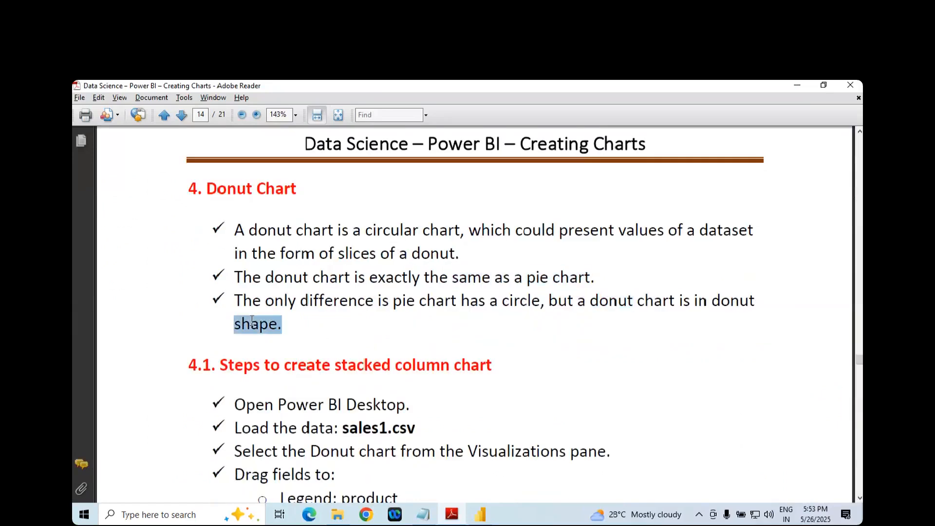
pyautogui.click(609, 302)
pyautogui.doubleClick(252, 323)
# - Read the notes' creation steps for the donut chart and its Legend and Values field assignments
pyautogui.scroll(-7, 251, 324)
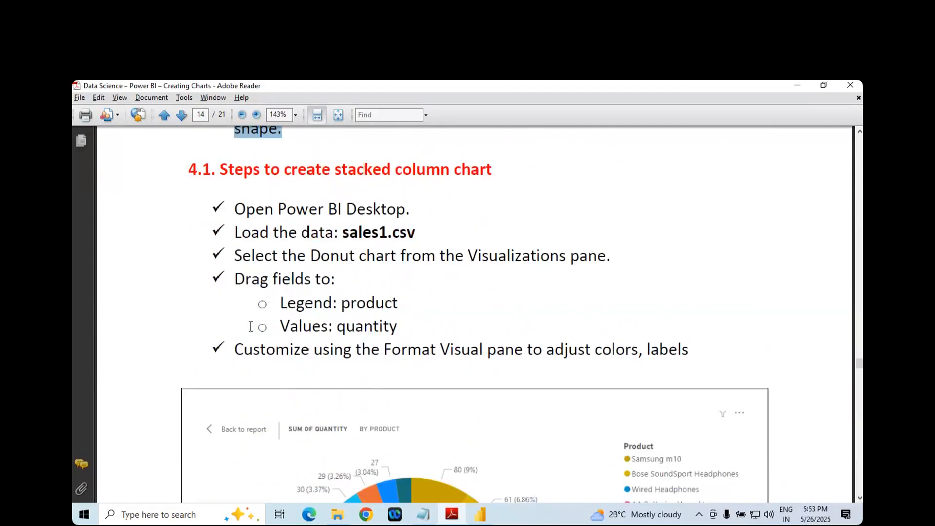
pyautogui.scroll(-2, 250, 325)
pyautogui.scroll(2, 251, 325)
pyautogui.click(323, 303)
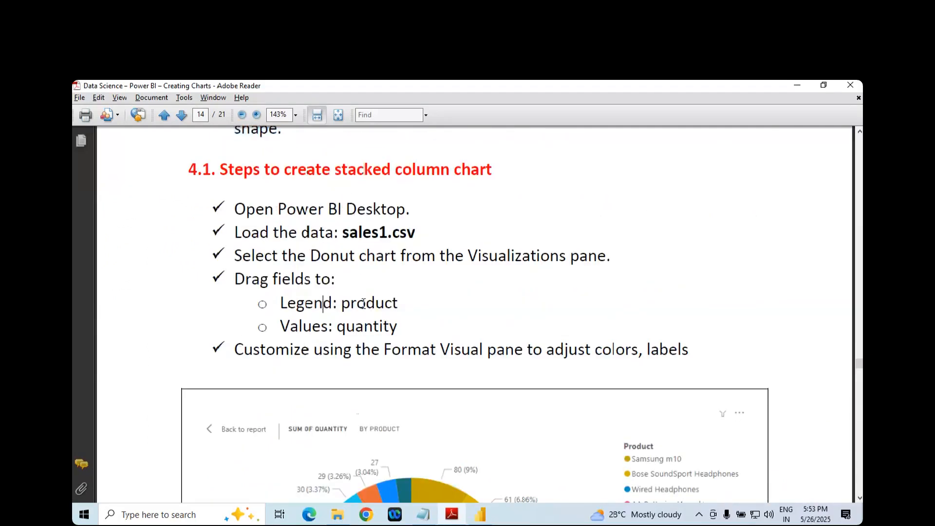
pyautogui.click(363, 327)
# - Return to Power BI Desktop, insert a donut chart, and move and enlarge it in the middle of the report page
pyautogui.click(479, 515)
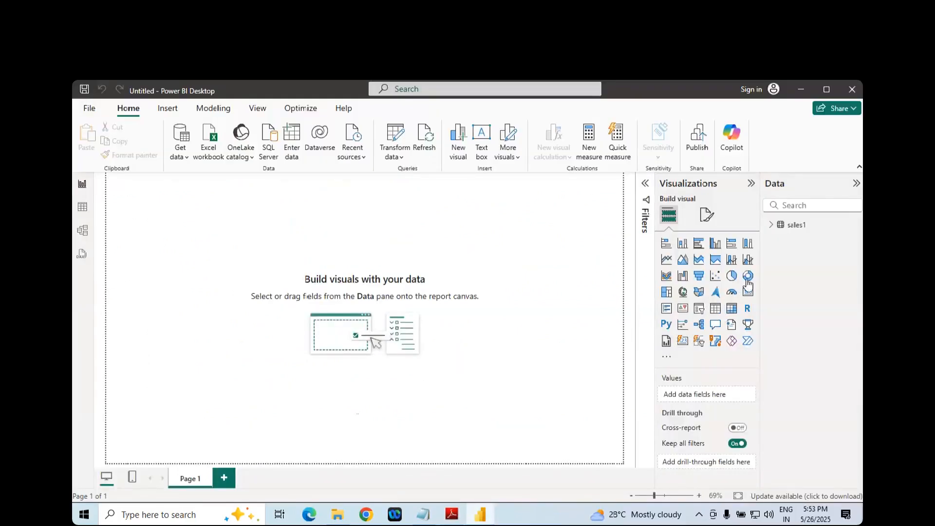
pyautogui.click(747, 276)
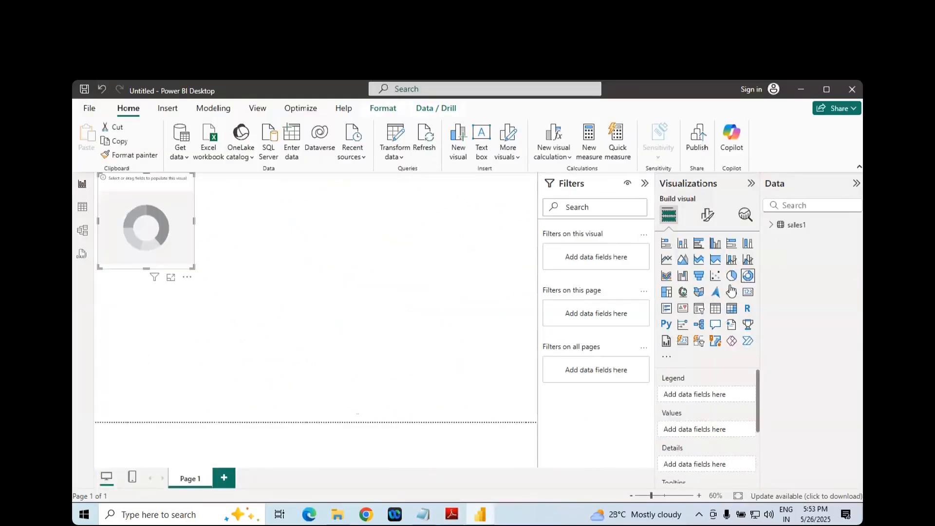
pyautogui.moveTo(176, 228); pyautogui.dragTo(260, 292)
pyautogui.moveTo(278, 331); pyautogui.dragTo(456, 399)
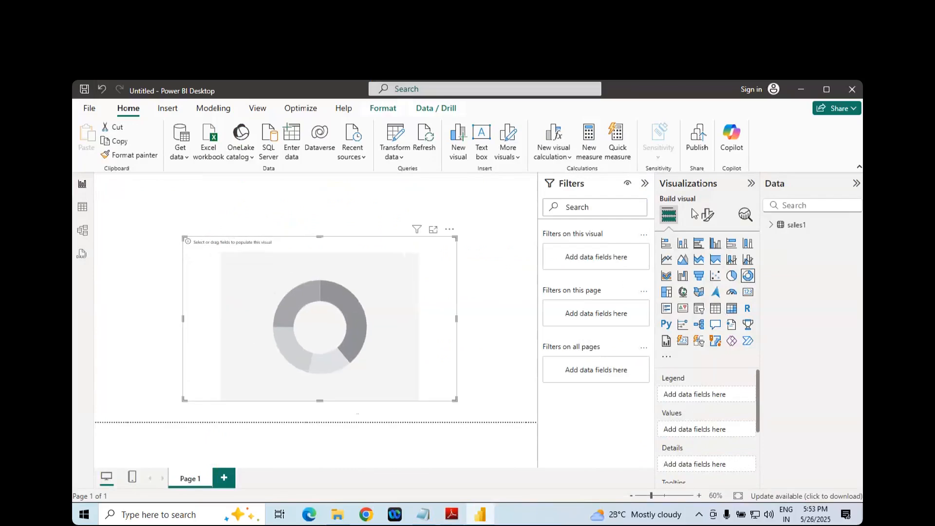
pyautogui.click(644, 184)
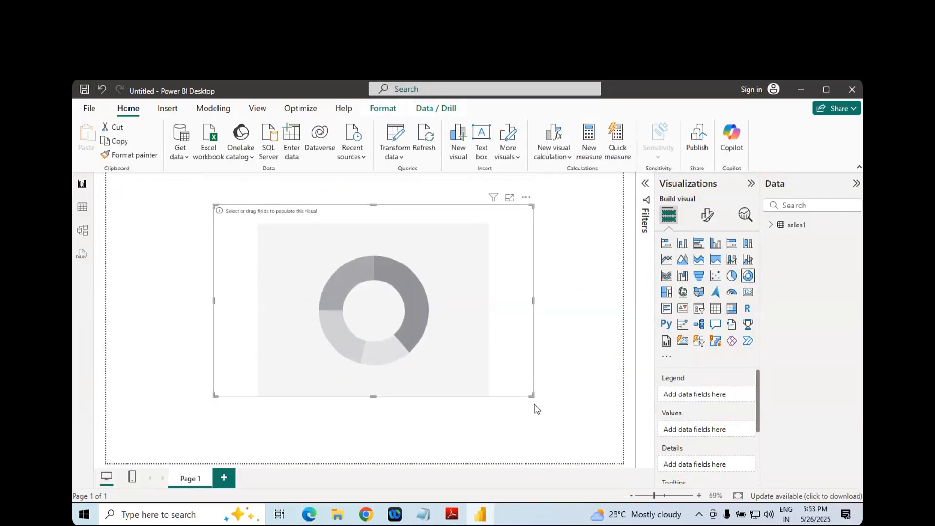
# - Check the field assignments in the notes and add sales1's Product to the donut chart's Legend and Quantity to its Values
pyautogui.click(771, 225)
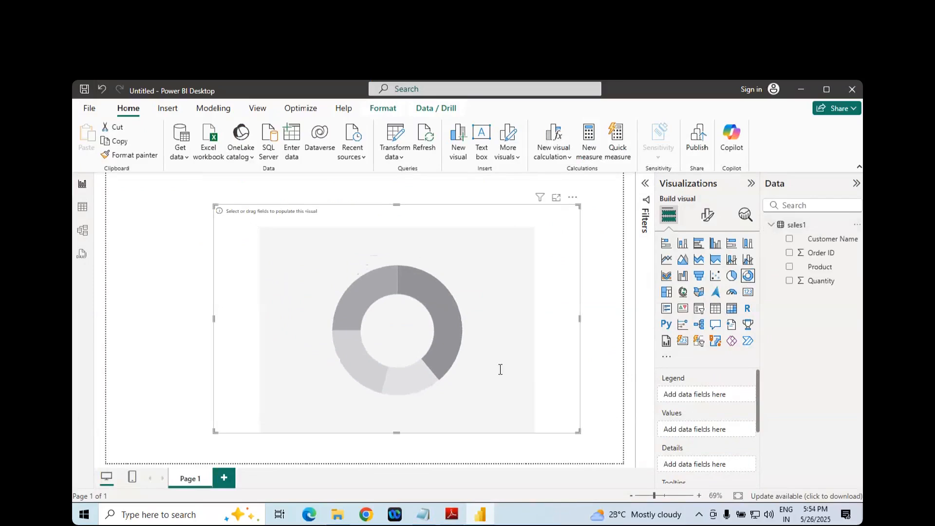
pyautogui.hotkey('alt', 'Tab')
pyautogui.doubleClick(301, 299)
pyautogui.click(366, 328)
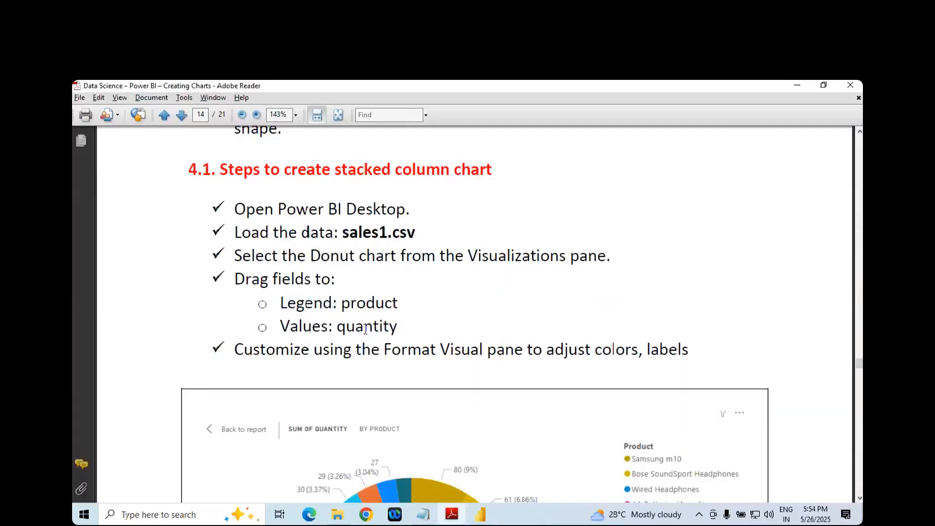
pyautogui.hotkey('alt', 'Tab')
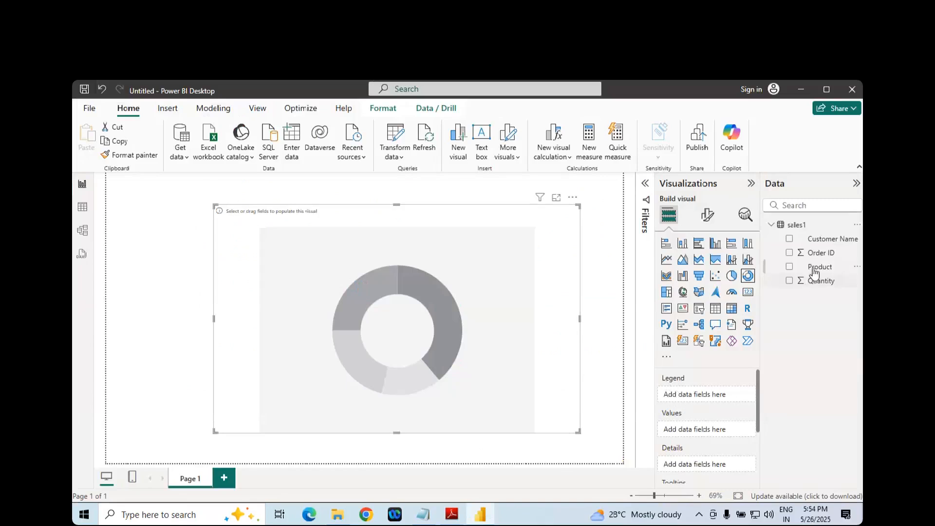
pyautogui.moveTo(815, 271); pyautogui.dragTo(710, 392)
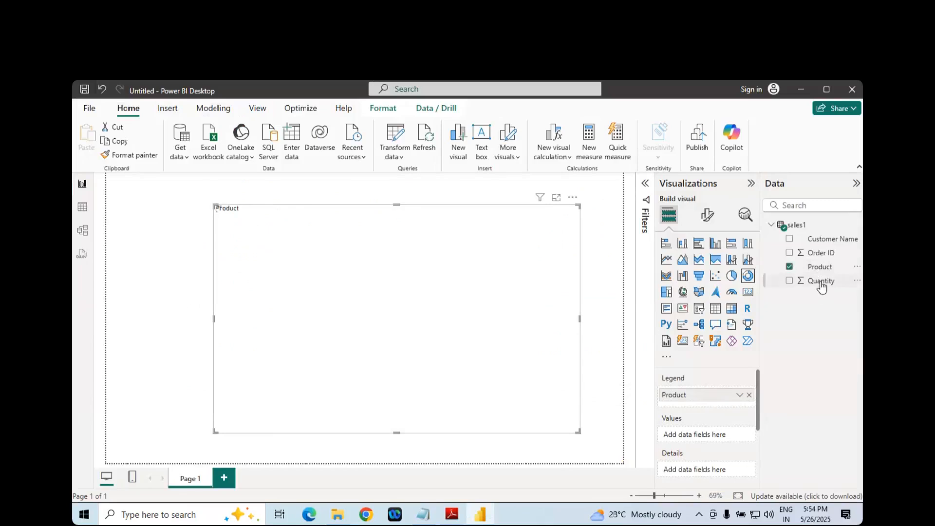
pyautogui.moveTo(821, 283); pyautogui.dragTo(720, 434)
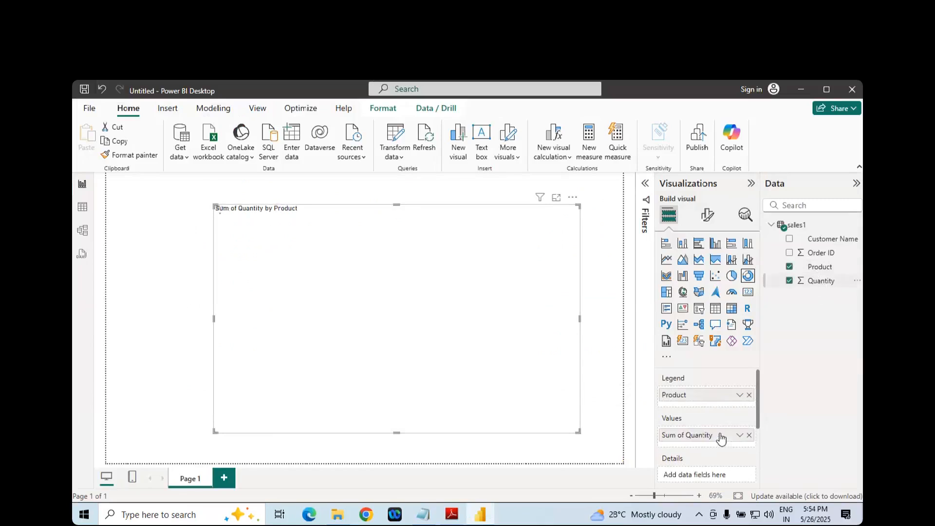
# - Display the donut chart in focus mode and collapse the Visualizations and Data panes
pyautogui.click(556, 199)
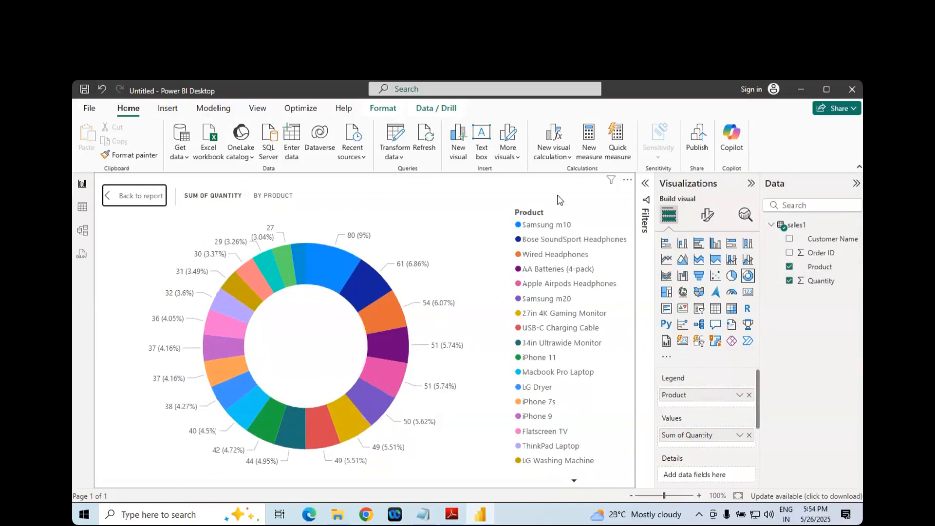
pyautogui.click(751, 183)
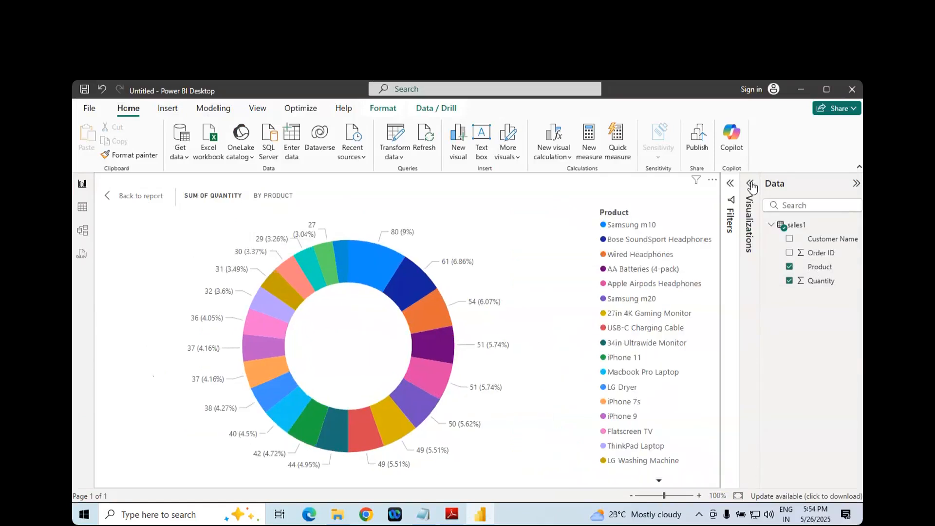
pyautogui.click(855, 184)
# - Highlight several donut slices one after another, including Apple Airpods Headphones and Samsung m10
pyautogui.click(475, 286)
pyautogui.click(467, 376)
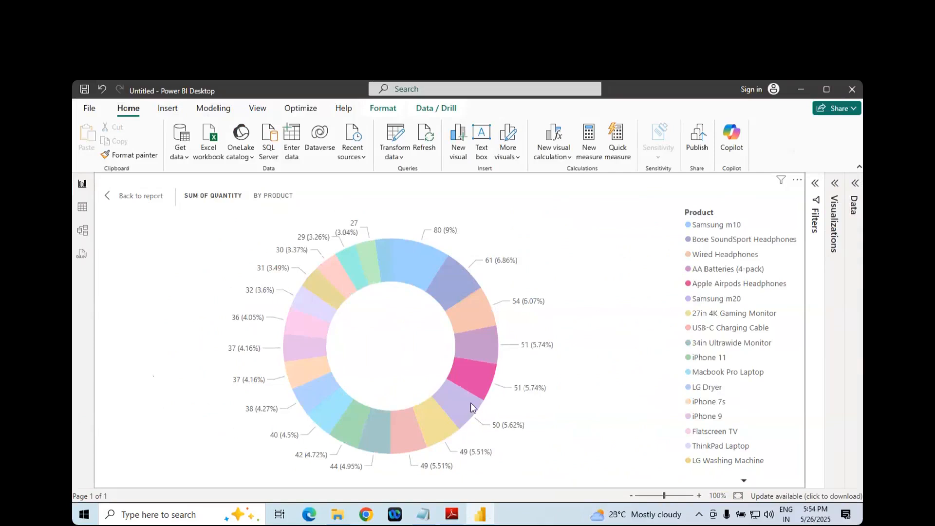
pyautogui.click(445, 400)
pyautogui.click(372, 272)
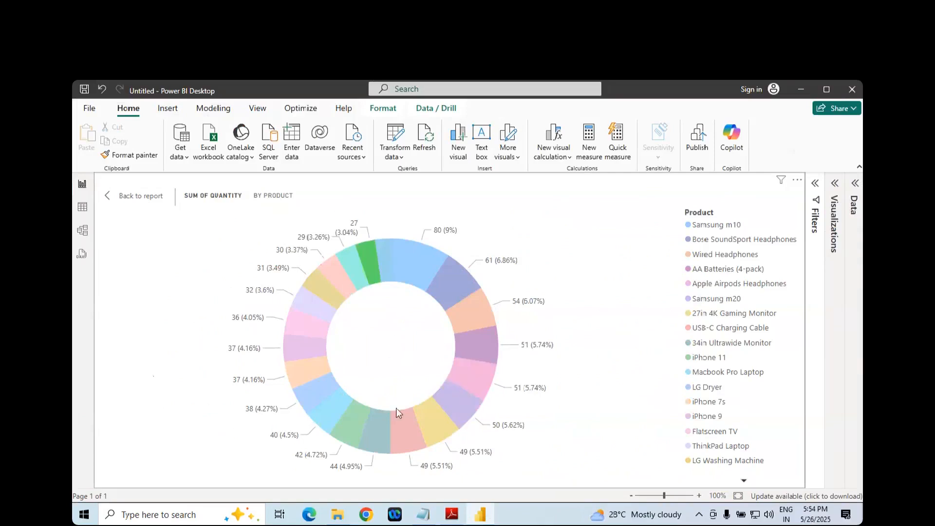
pyautogui.click(403, 433)
pyautogui.click(413, 268)
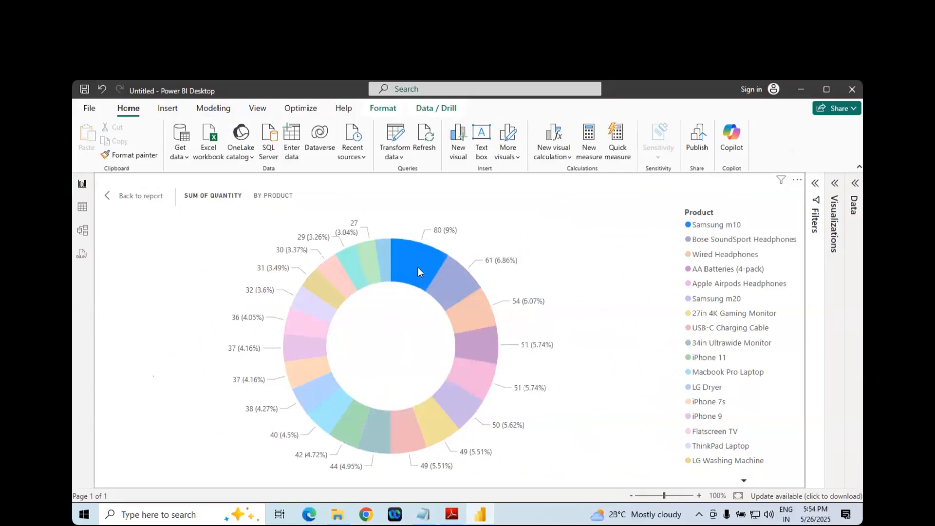
pyautogui.click(338, 281)
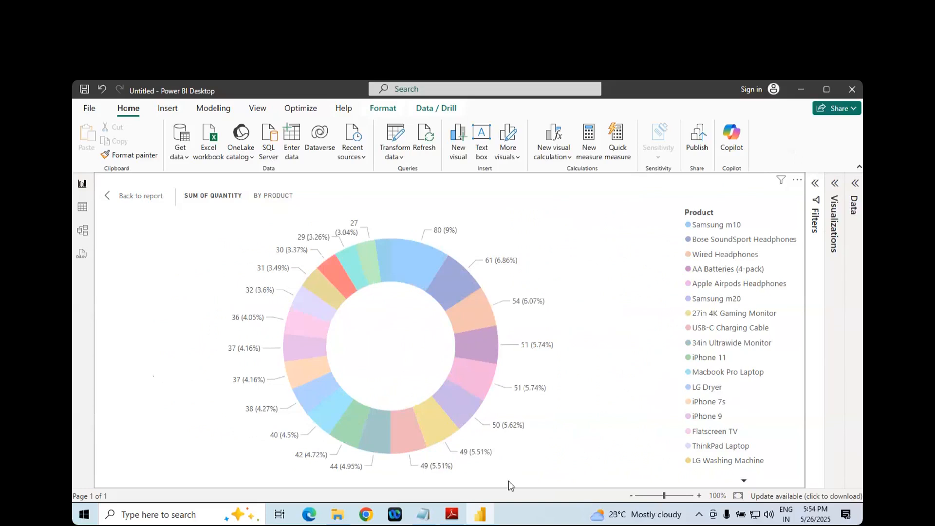
# - Switch to the PDF notes in Adobe Reader and review the More options section on formatting the donut chart
pyautogui.click(482, 518)
pyautogui.scroll(-10, 403, 355)
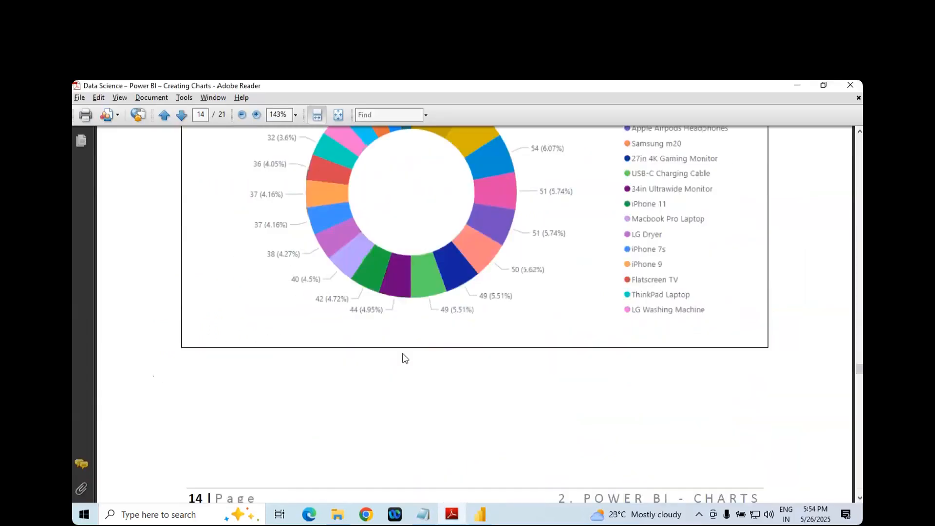
pyautogui.scroll(-10, 403, 359)
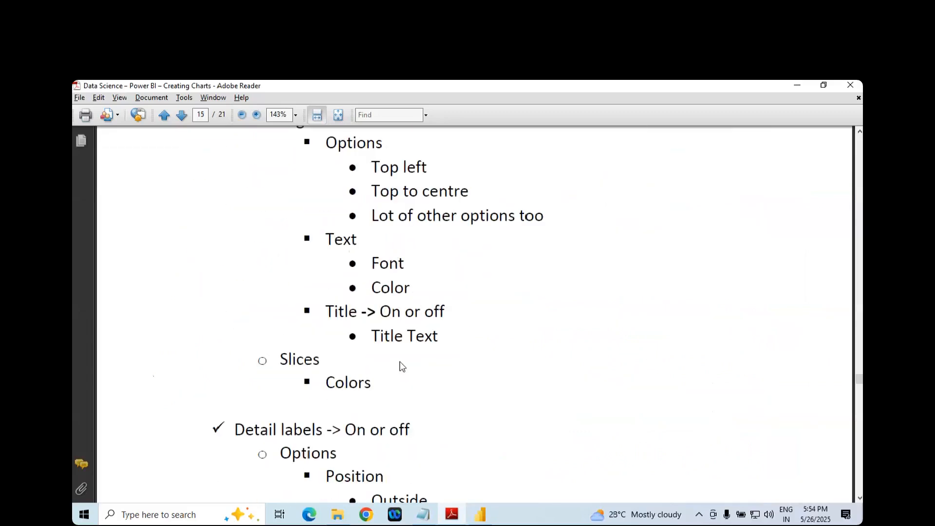
pyautogui.scroll(4, 398, 363)
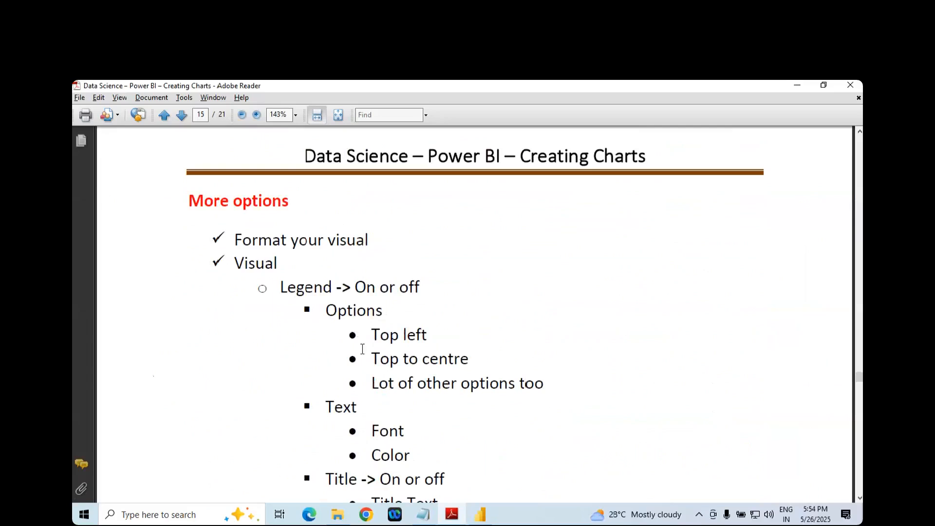
# - Return to Power BI Desktop, open the donut chart's visual formatting, toggle its legend off and on, and expand the legend settings
pyautogui.click(479, 515)
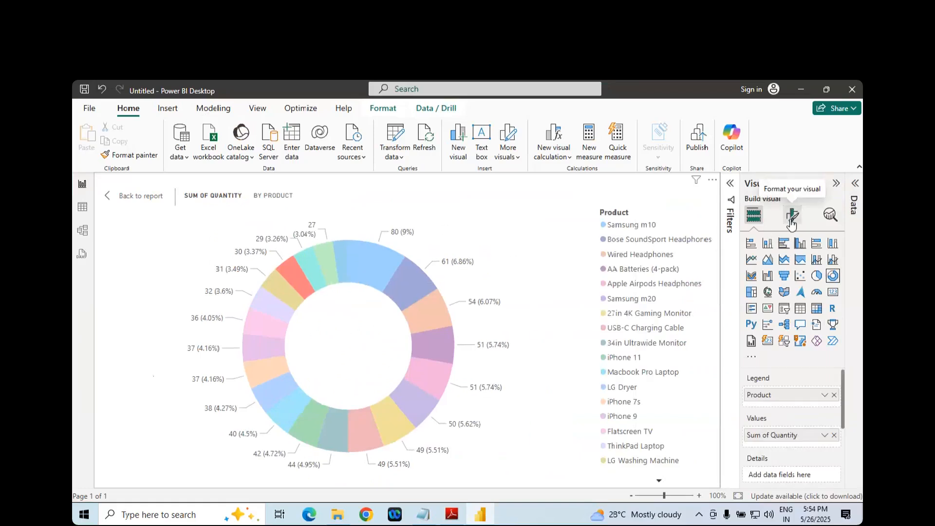
pyautogui.click(791, 217)
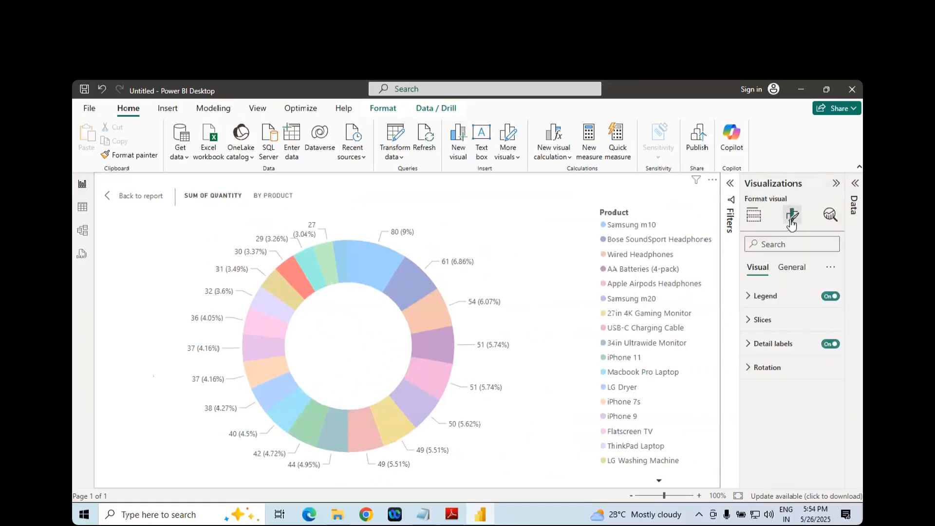
pyautogui.click(828, 297)
pyautogui.click(833, 298)
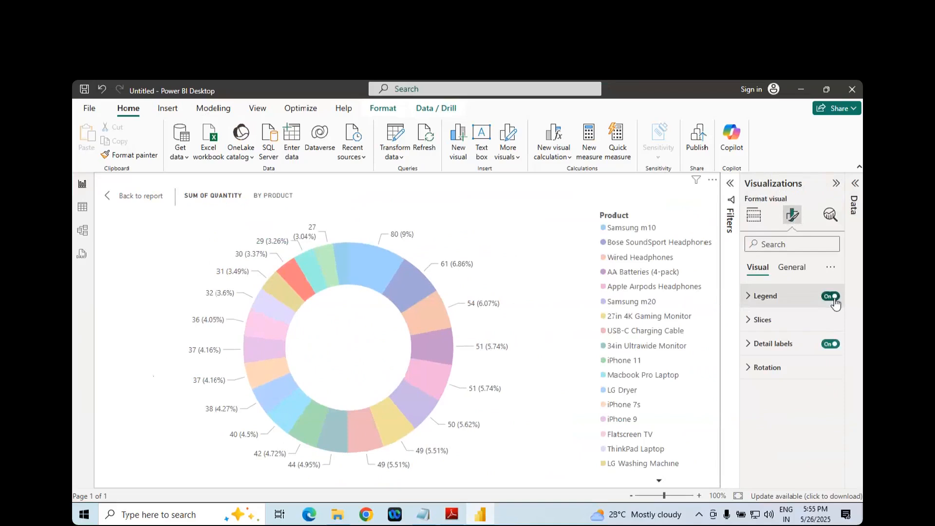
pyautogui.click(748, 297)
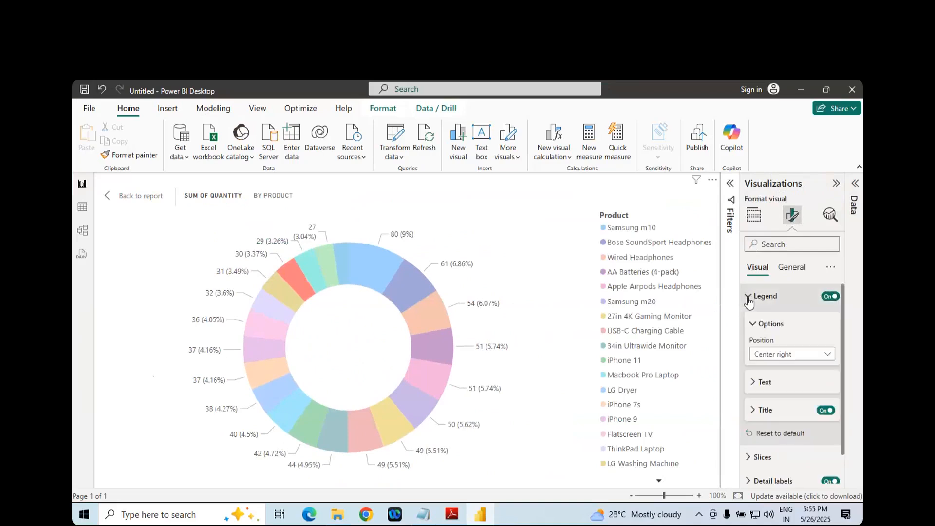
# - Expand the donut chart's detail label settings and turn the detail labels off and back on
pyautogui.scroll(-1, 749, 302)
pyautogui.click(749, 450)
pyautogui.scroll(-3, 781, 431)
pyautogui.click(828, 332)
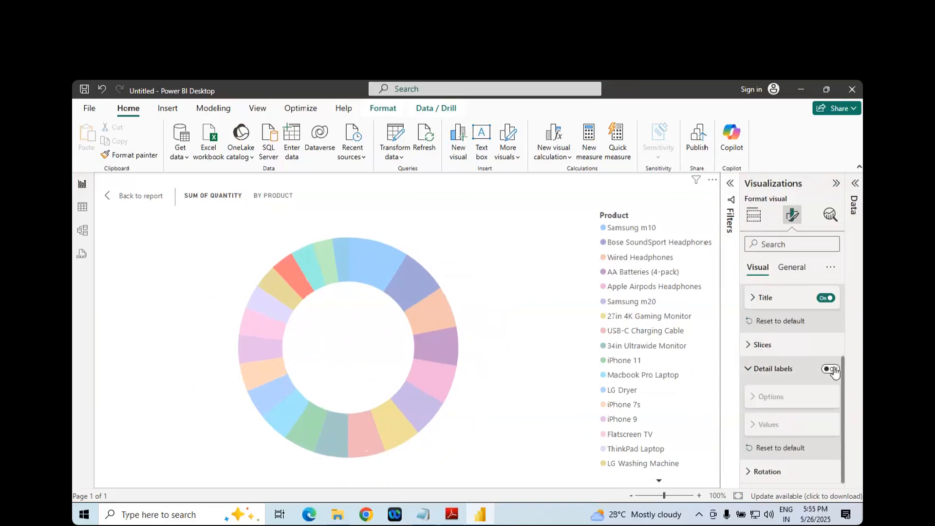
pyautogui.click(831, 369)
# - Try the detail label contents Category, data value, followed by Data value, percent of total
pyautogui.scroll(-1, 792, 387)
pyautogui.click(775, 397)
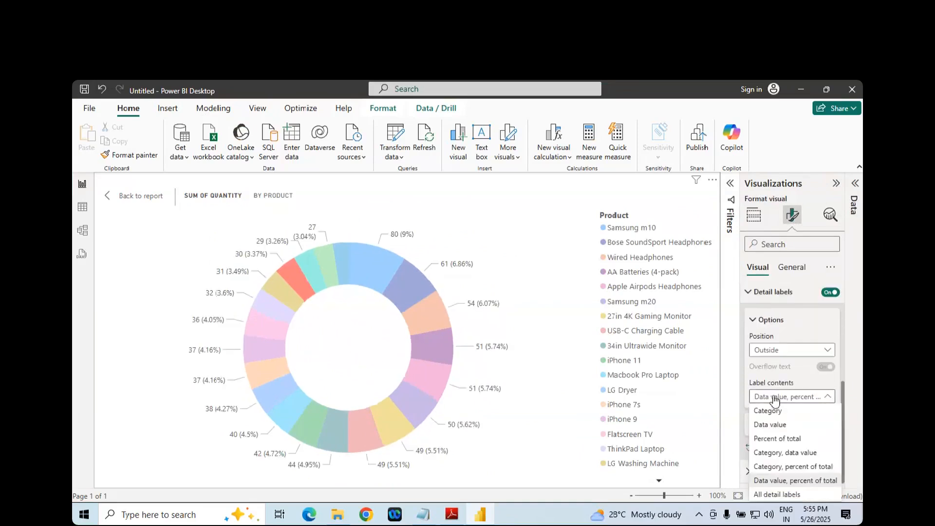
pyautogui.click(778, 452)
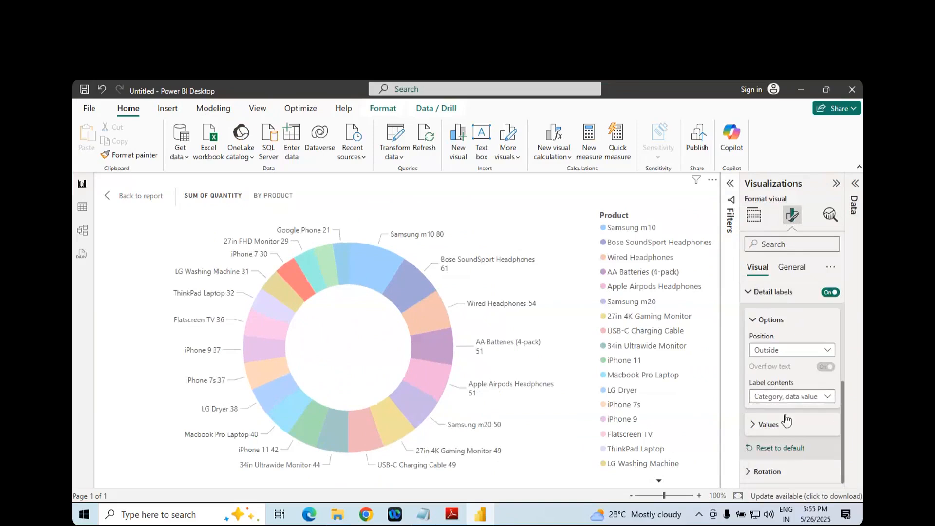
pyautogui.click(790, 397)
pyautogui.click(776, 482)
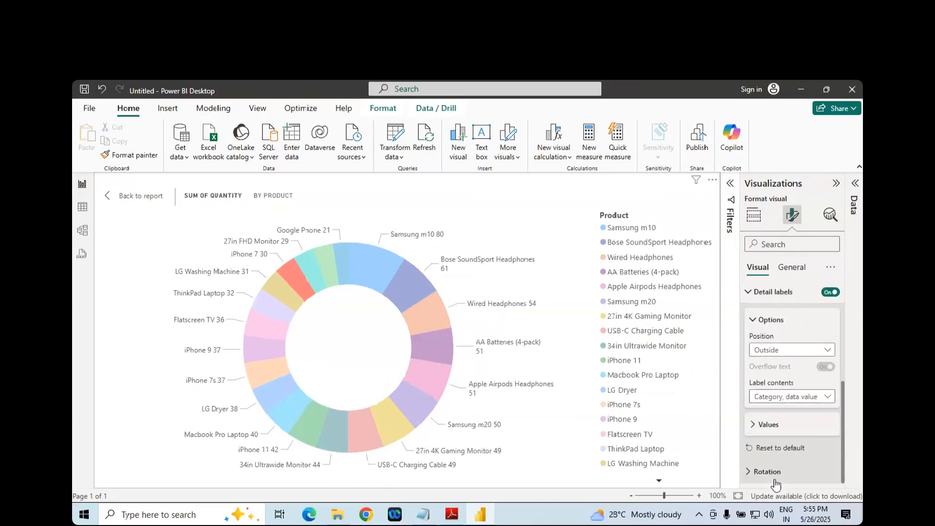
# - Set the donut chart's label contents to All detail labels and collapse the Visualizations pane
pyautogui.click(783, 398)
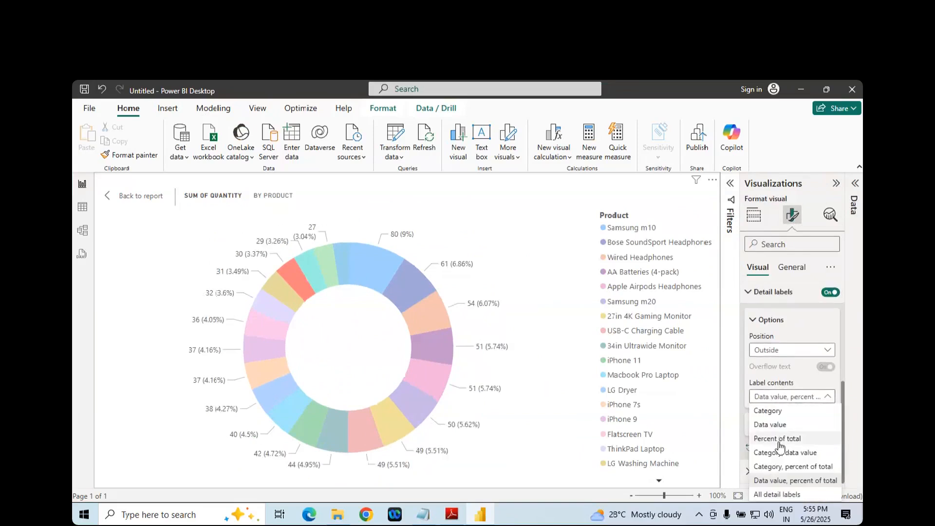
pyautogui.click(777, 495)
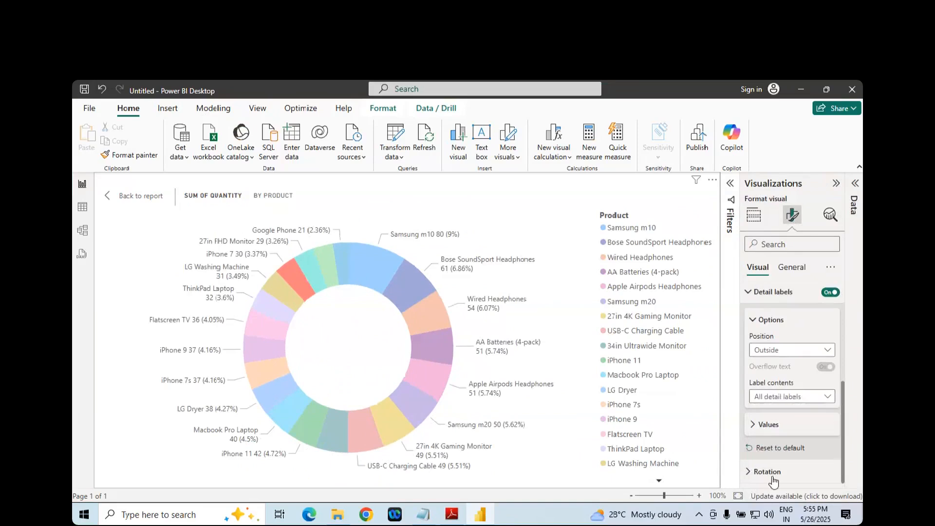
pyautogui.click(835, 185)
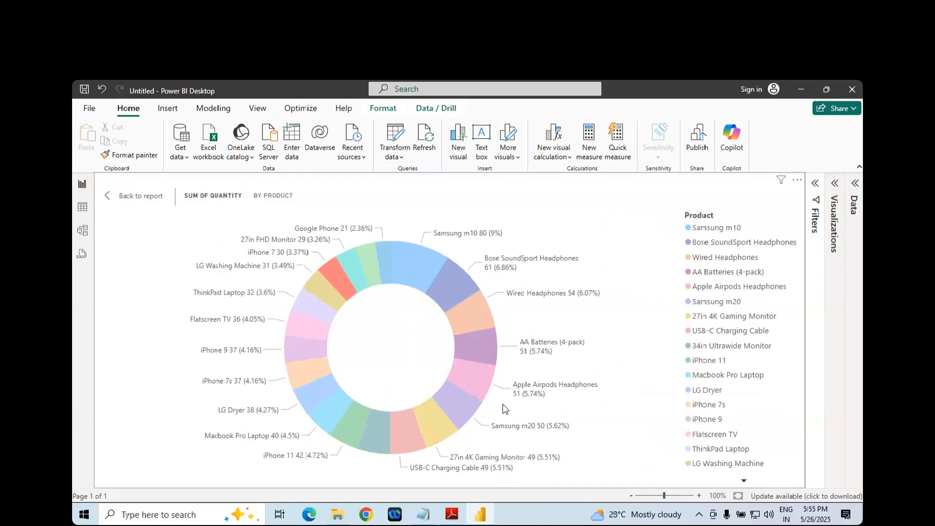
pyautogui.click(800, 90)
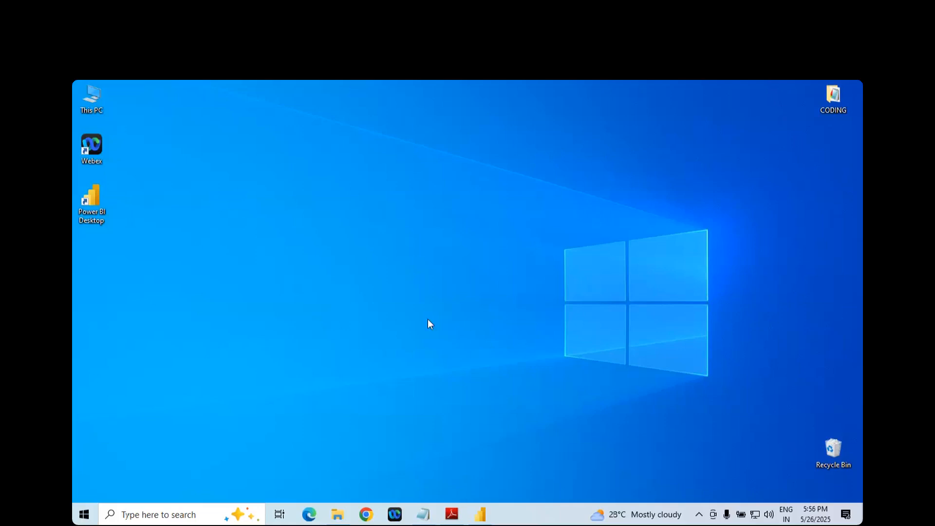
pyautogui.click(482, 517)
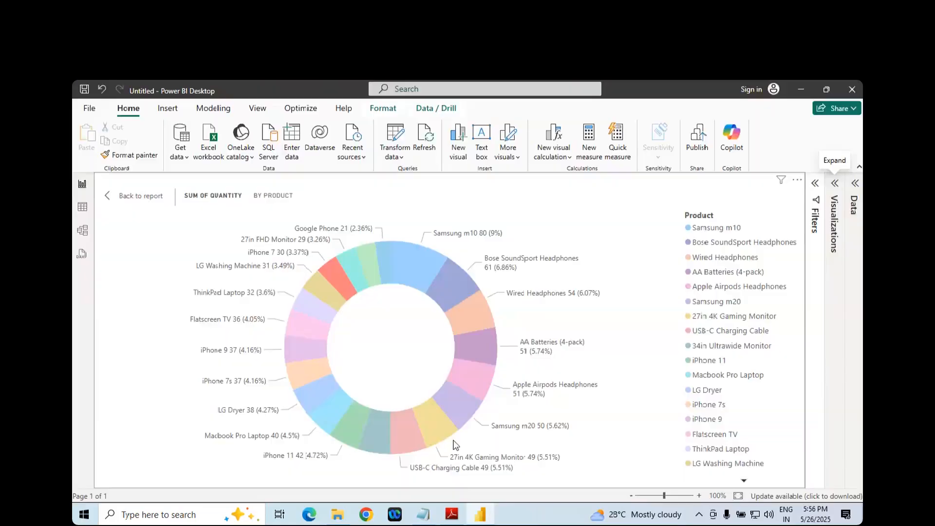
# - Switch to the PDF notes and examine section 5 on the Funnel Chart, including its creation steps, field assignments and sample chart
pyautogui.click(452, 519)
pyautogui.scroll(-10, 442, 309)
pyautogui.scroll(-15, 435, 311)
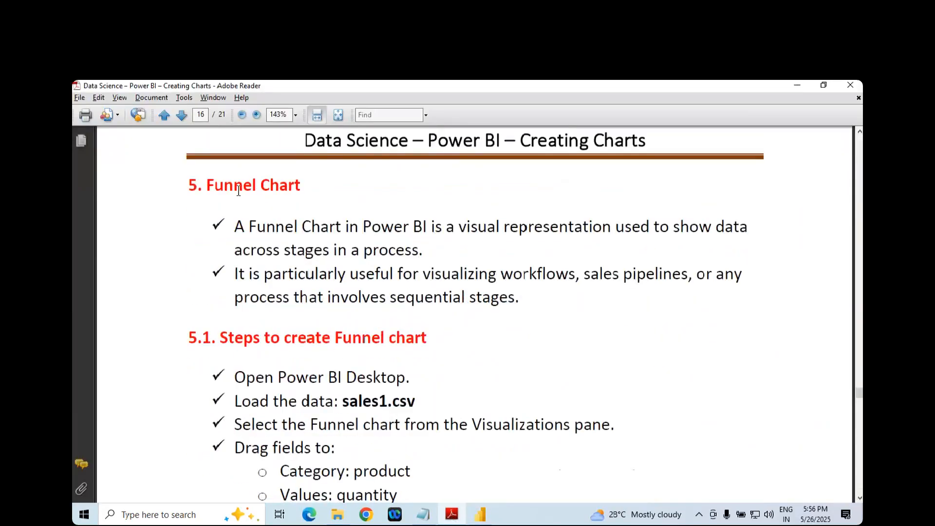
pyautogui.doubleClick(238, 190)
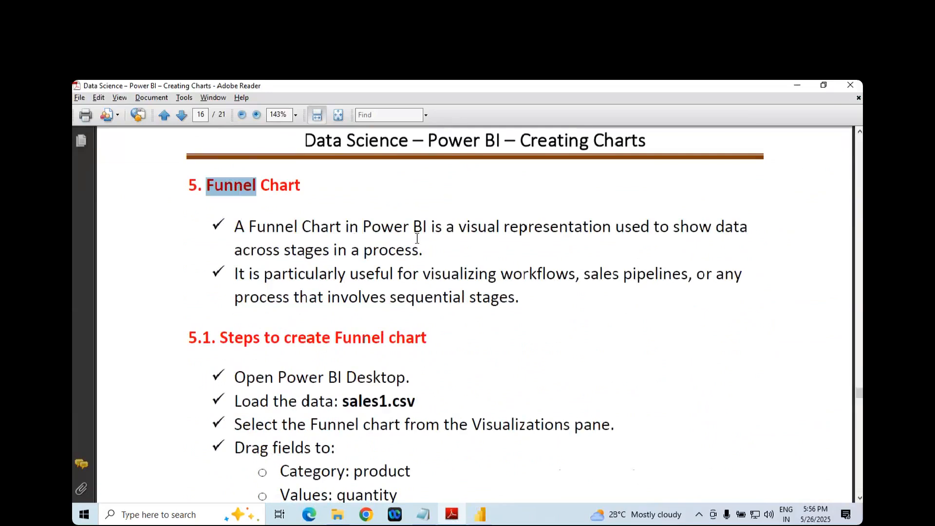
pyautogui.scroll(-1, 611, 258)
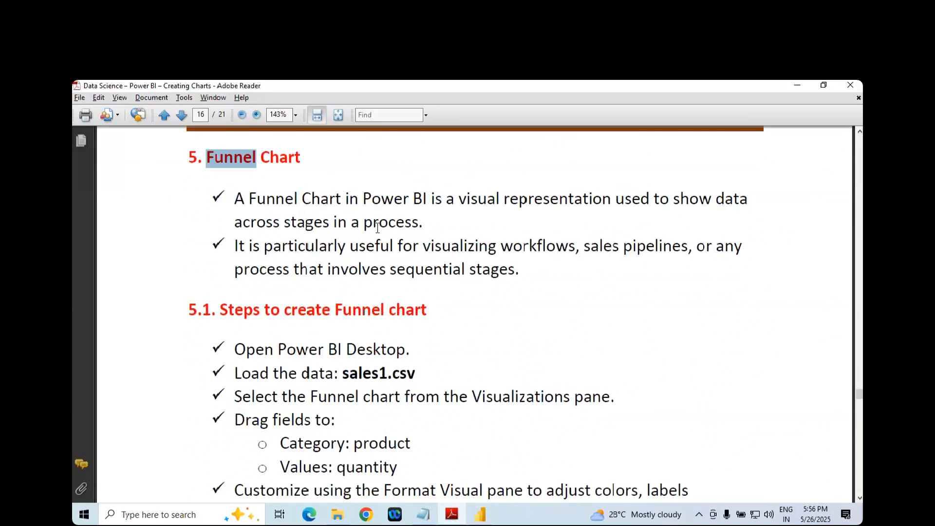
pyautogui.scroll(-1, 379, 227)
pyautogui.scroll(-14, 380, 228)
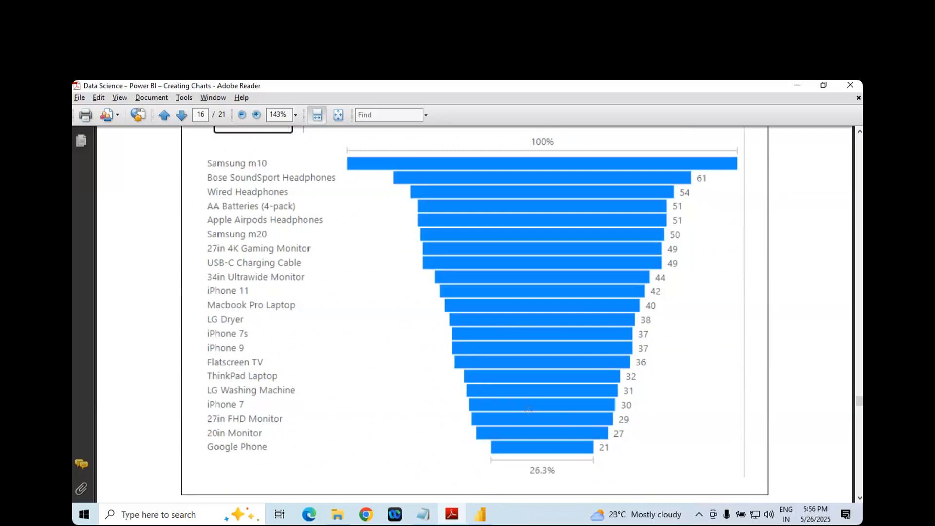
pyautogui.scroll(12, 528, 409)
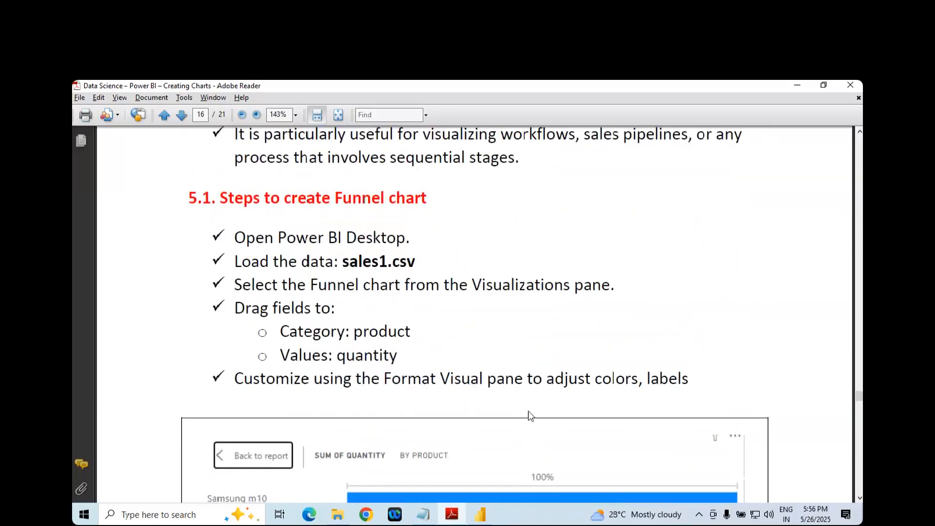
pyautogui.scroll(5, 529, 414)
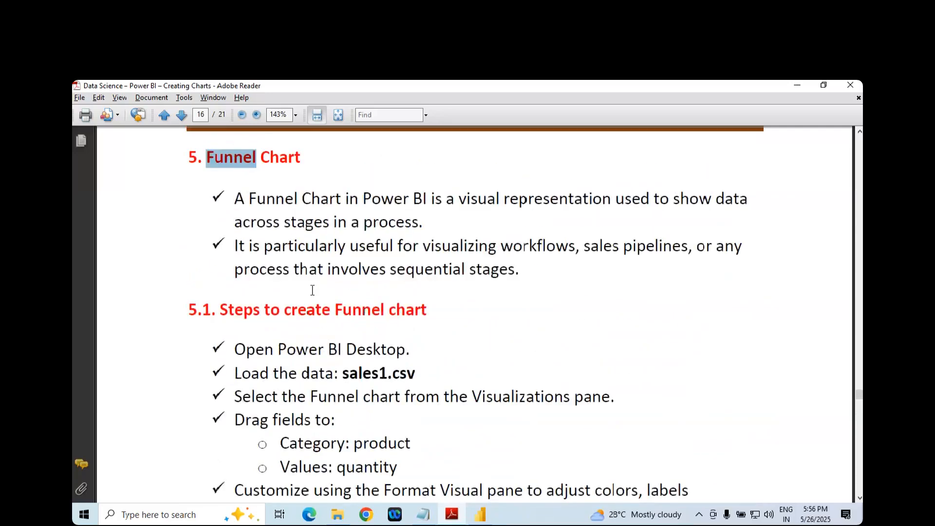